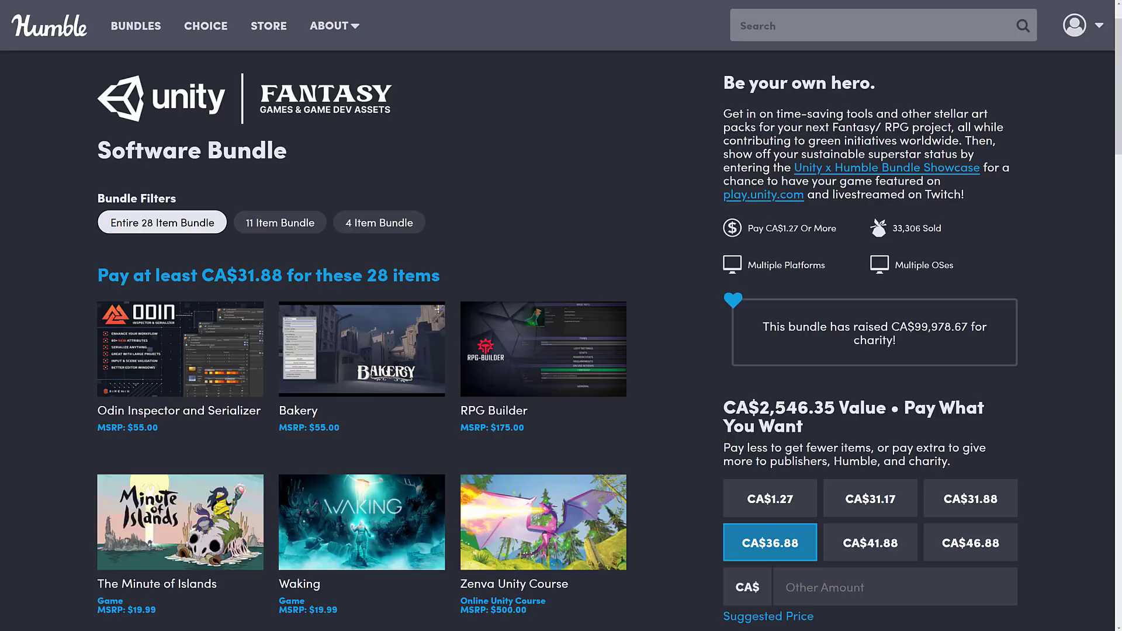
- Examine the items, pricing and remaining offer time of the Unity Fantasy software bundle and the Octave3D-Level Design asset page
scroll(696, 280, down, 4)
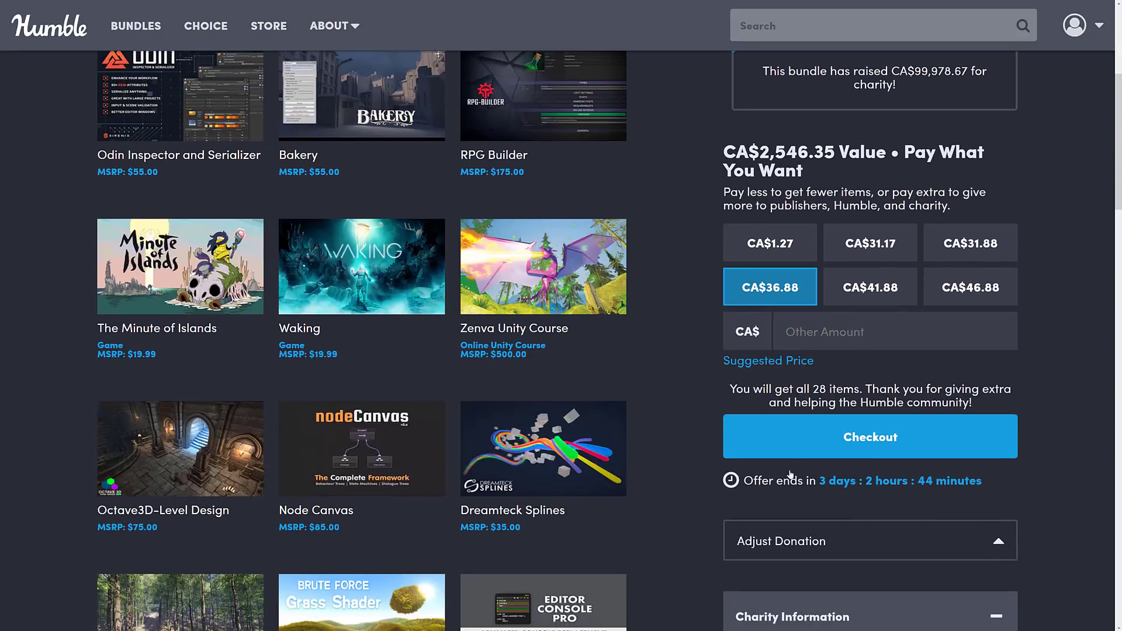
drag(884, 483, 993, 476)
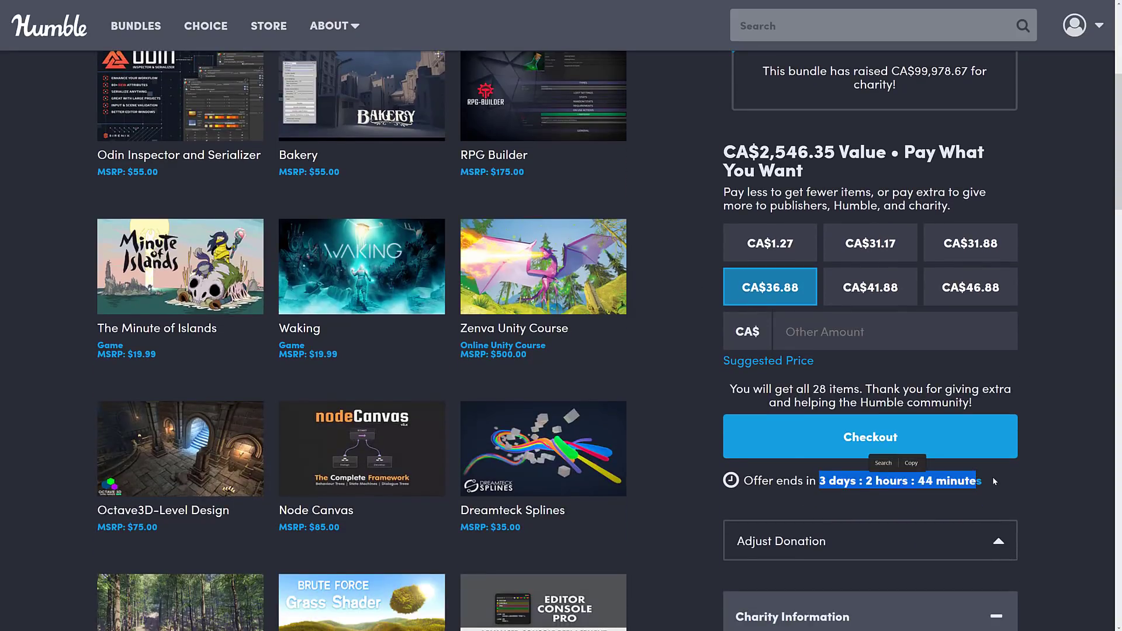
scroll(704, 340, up, 4)
scroll(683, 243, down, 1)
scroll(684, 244, up, 1)
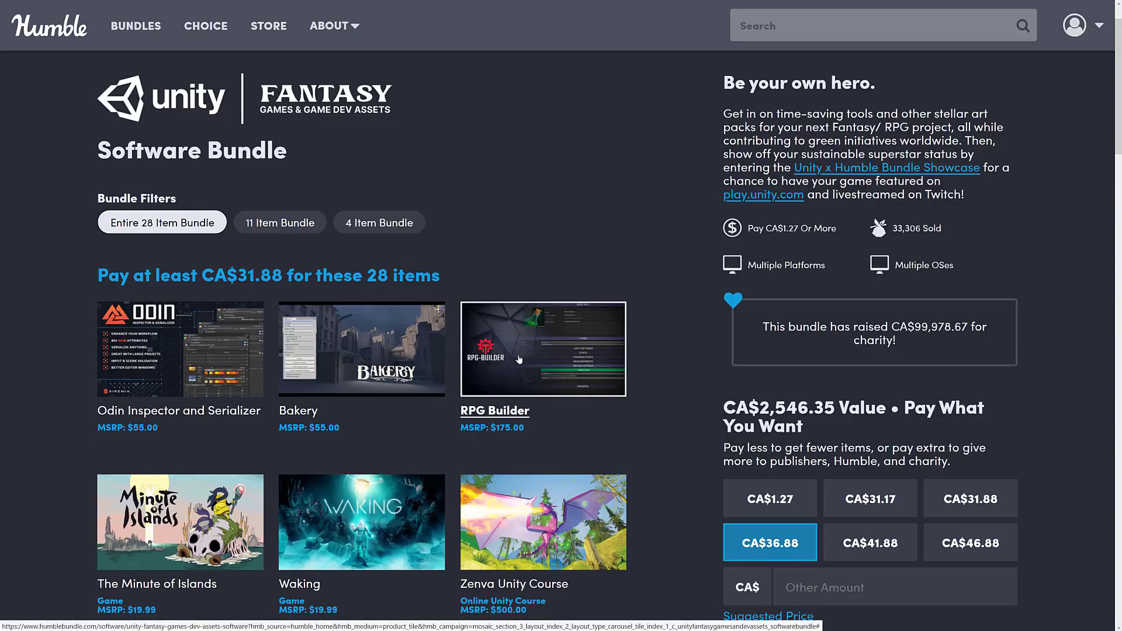
scroll(519, 359, down, 6)
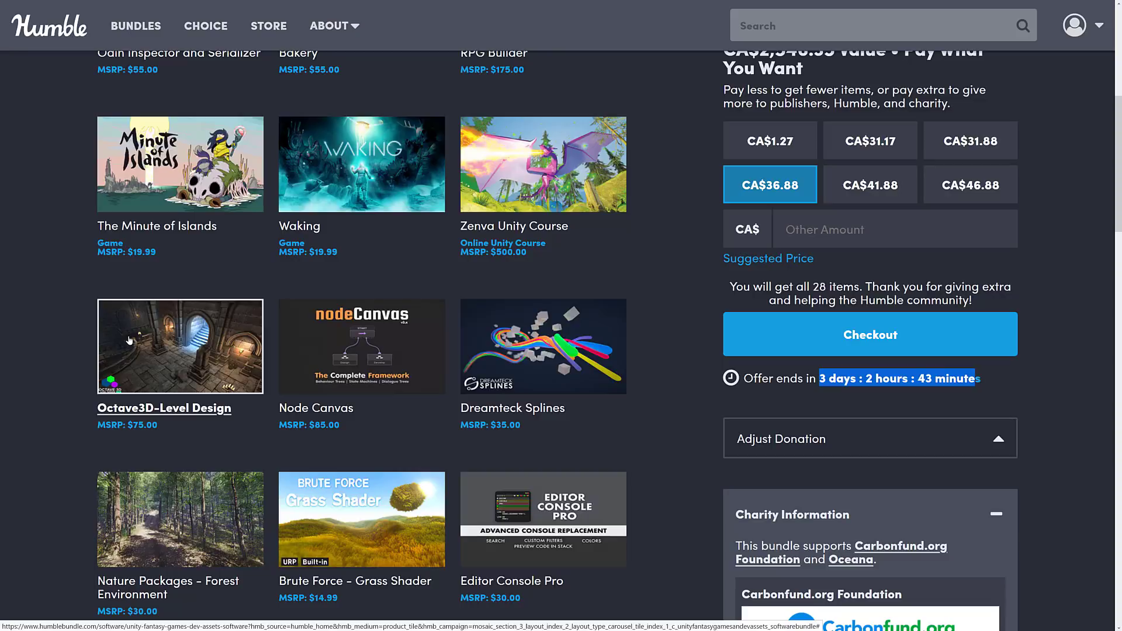
scroll(129, 341, down, 6)
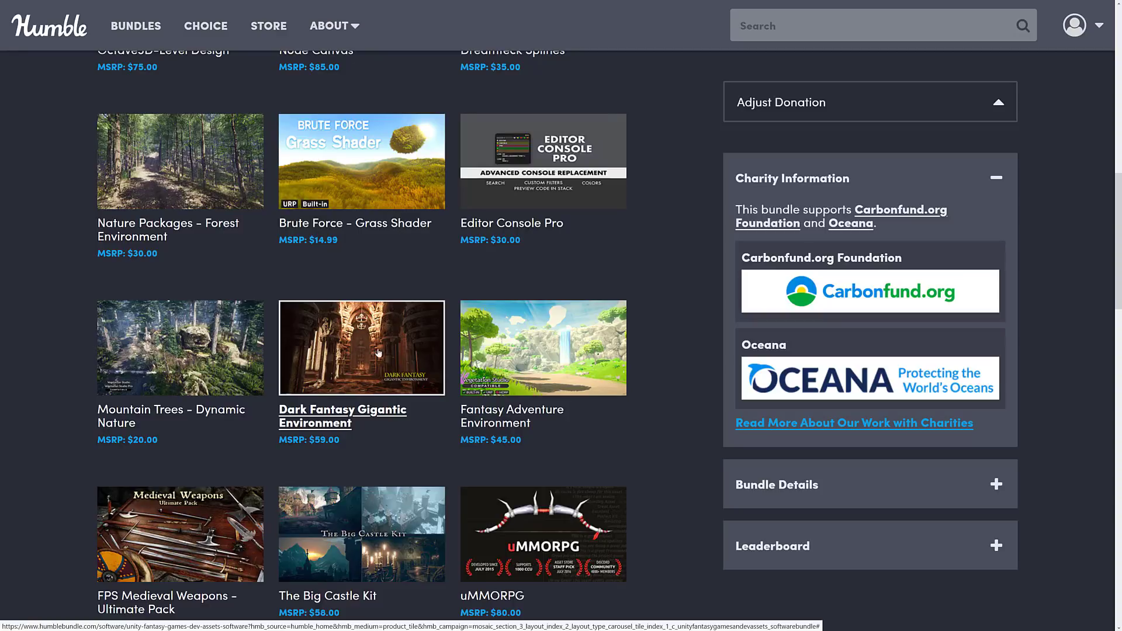
scroll(383, 363, up, 4)
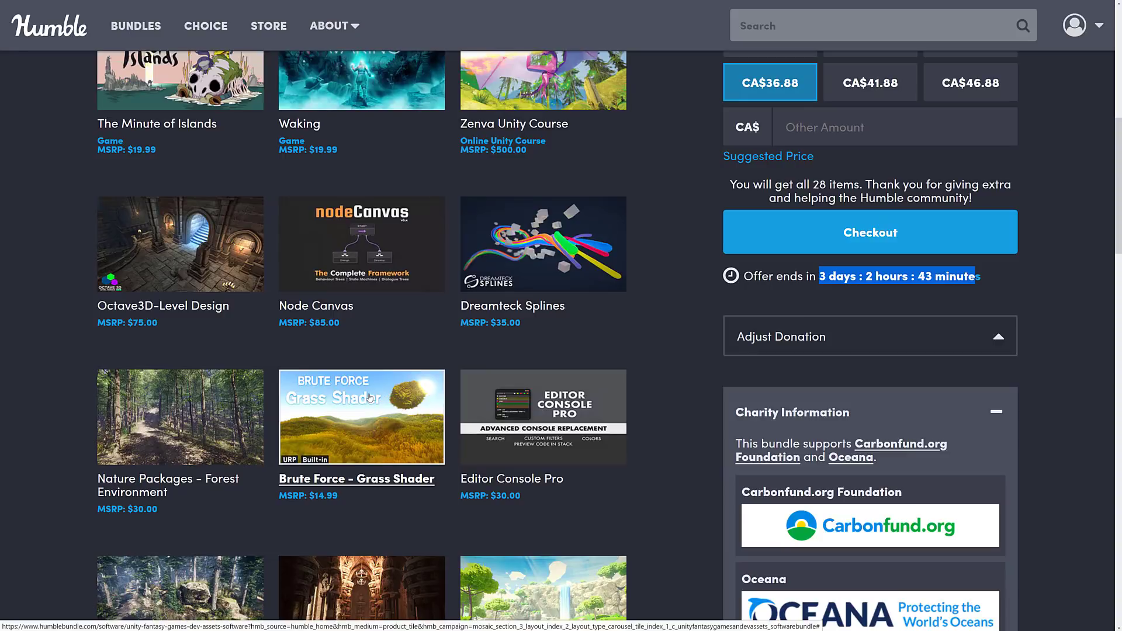
scroll(369, 397, up, 3)
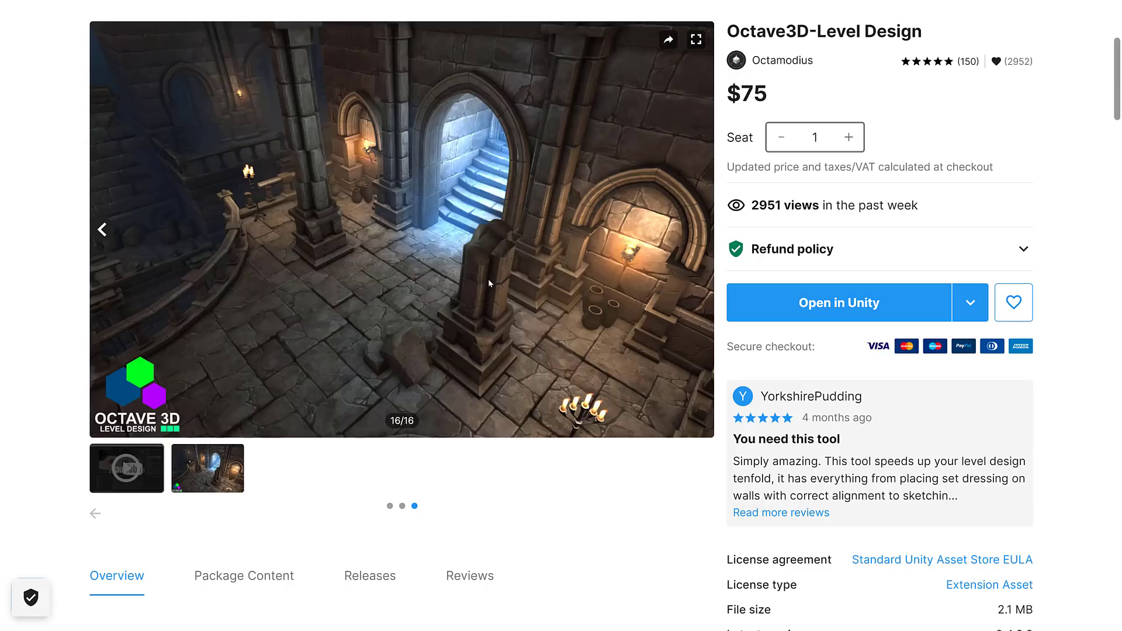
scroll(409, 316, down, 1)
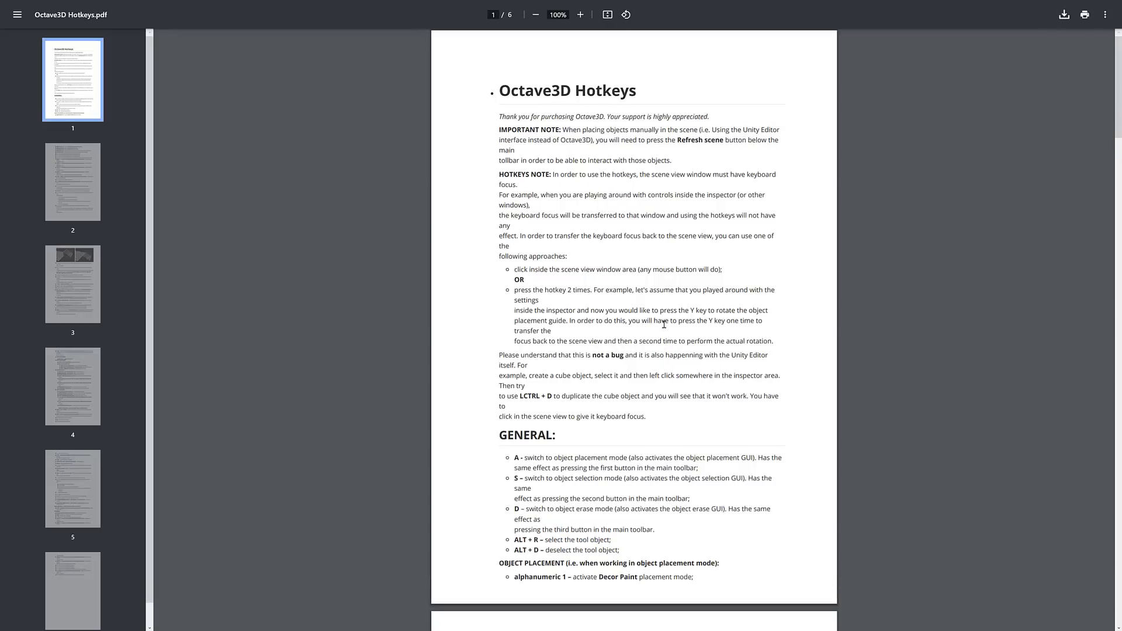
- Skim the Octave3D Hotkeys PDF from the first page to the last and return to its beginning
scroll(664, 324, down, 15)
scroll(665, 324, down, 13)
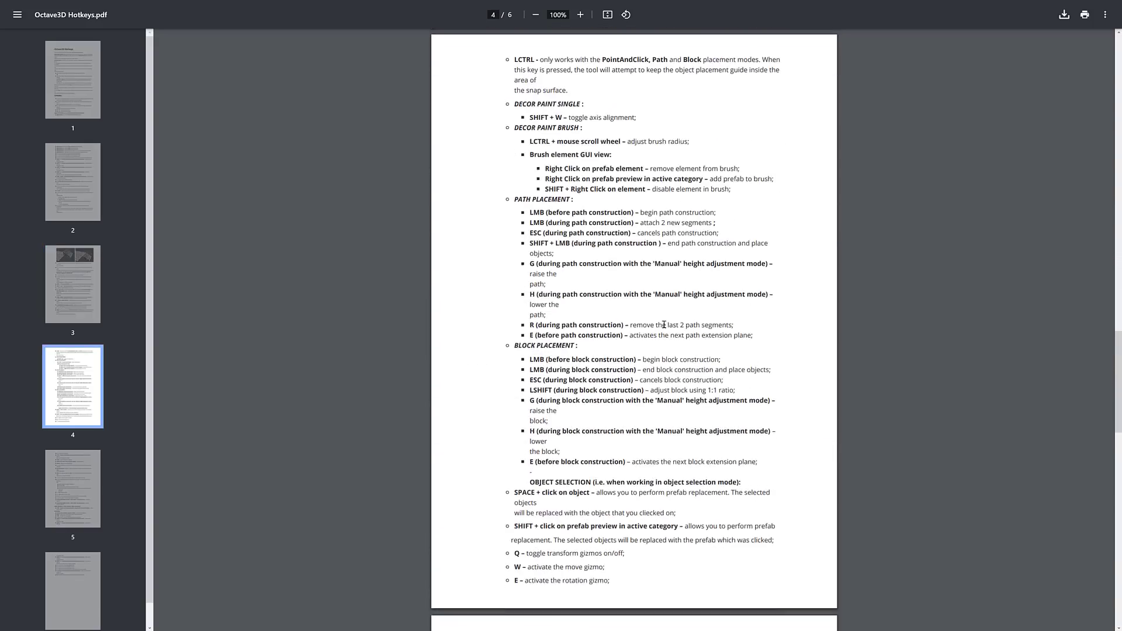
scroll(664, 324, down, 20)
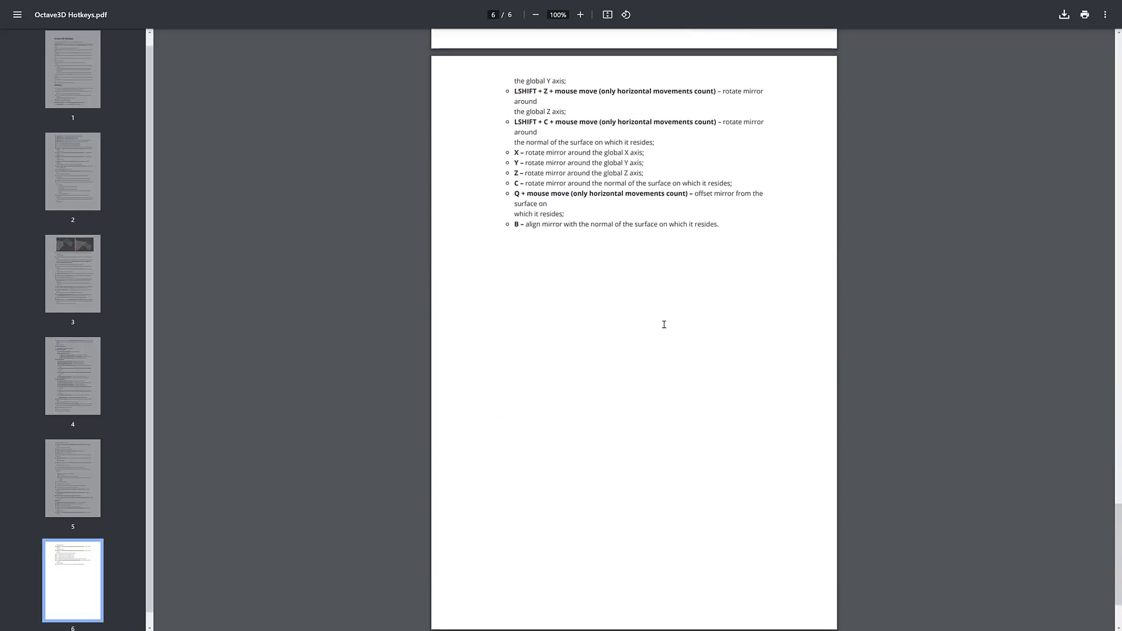
scroll(664, 324, up, 20)
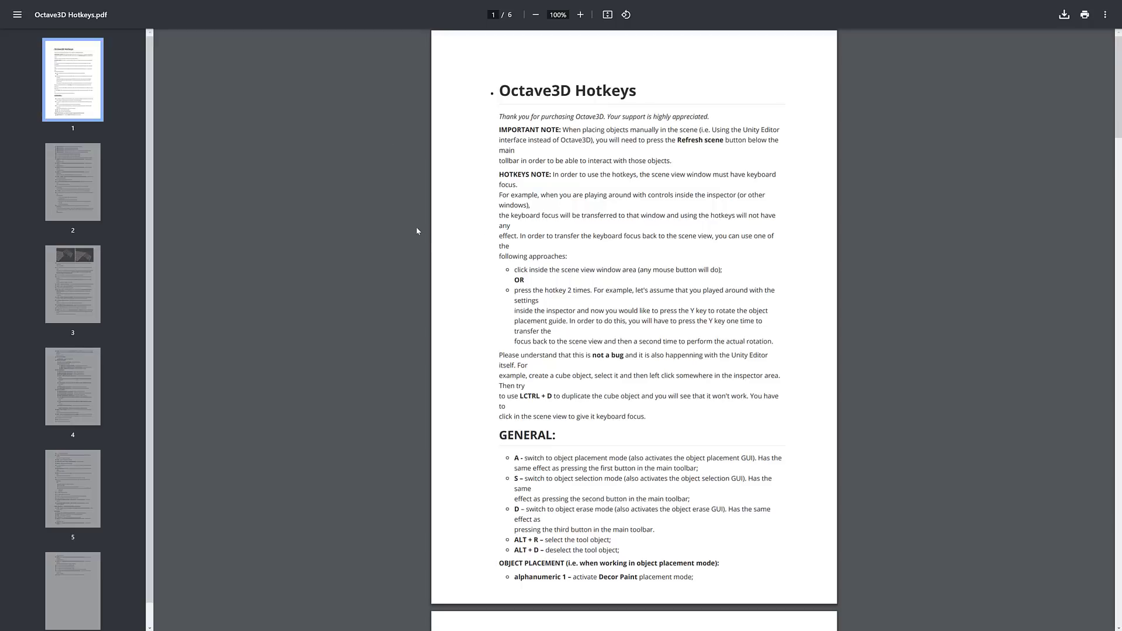
- Switch to the Unity editor and look around the castle environment in the Demo_URP scene
key(alt+Tab)
key(alt+Tab)
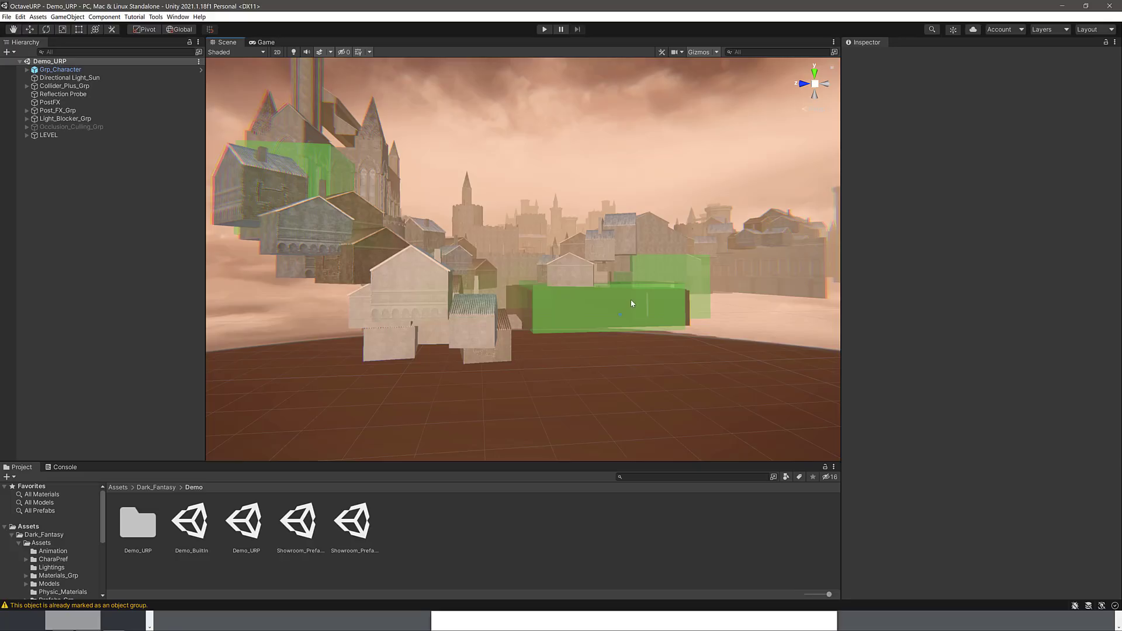
right_drag(632, 304, 821, 293)
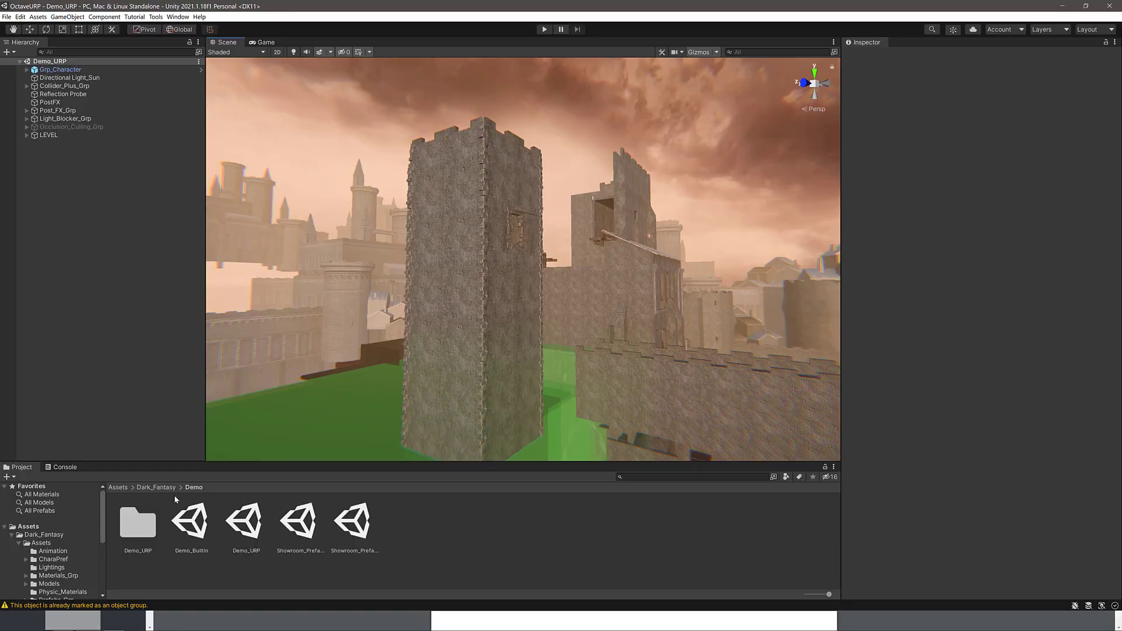
- Collapse the Dark_Fantasy folder and open SampleScene from the project's Scenes folder
scroll(281, 425, down, 2)
scroll(73, 519, down, 5)
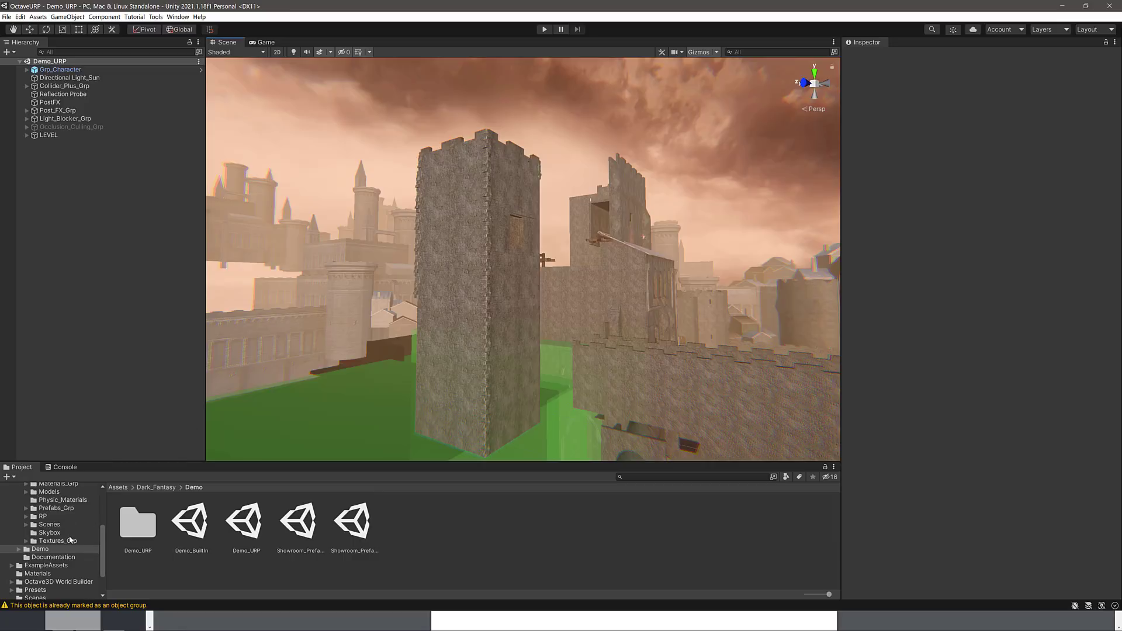
scroll(70, 539, down, 2)
scroll(69, 536, up, 10)
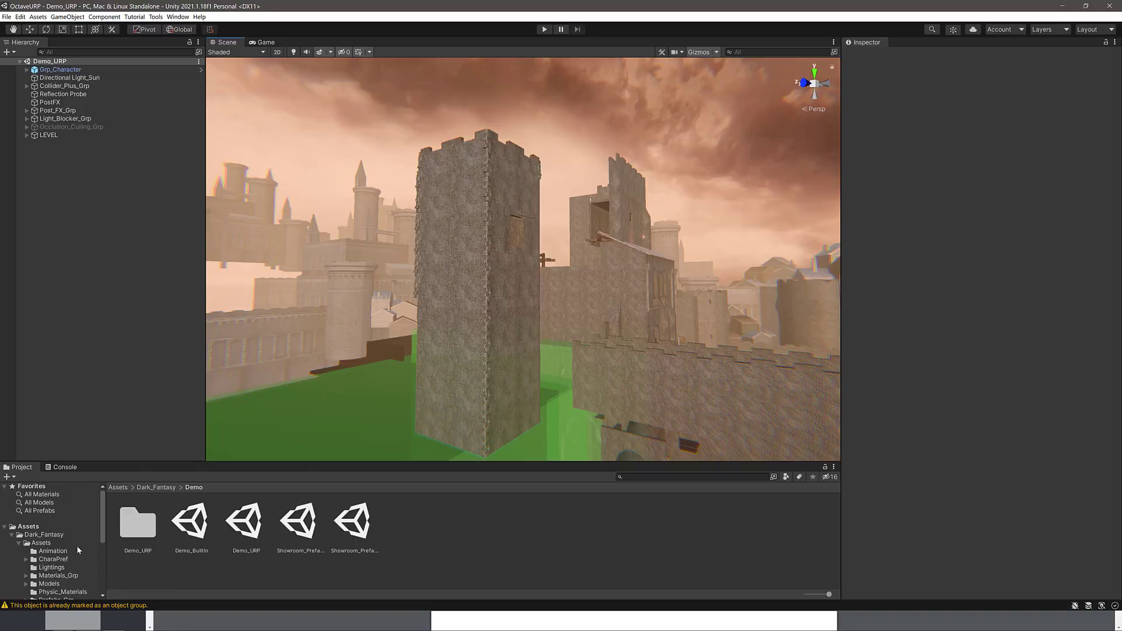
scroll(62, 548, down, 2)
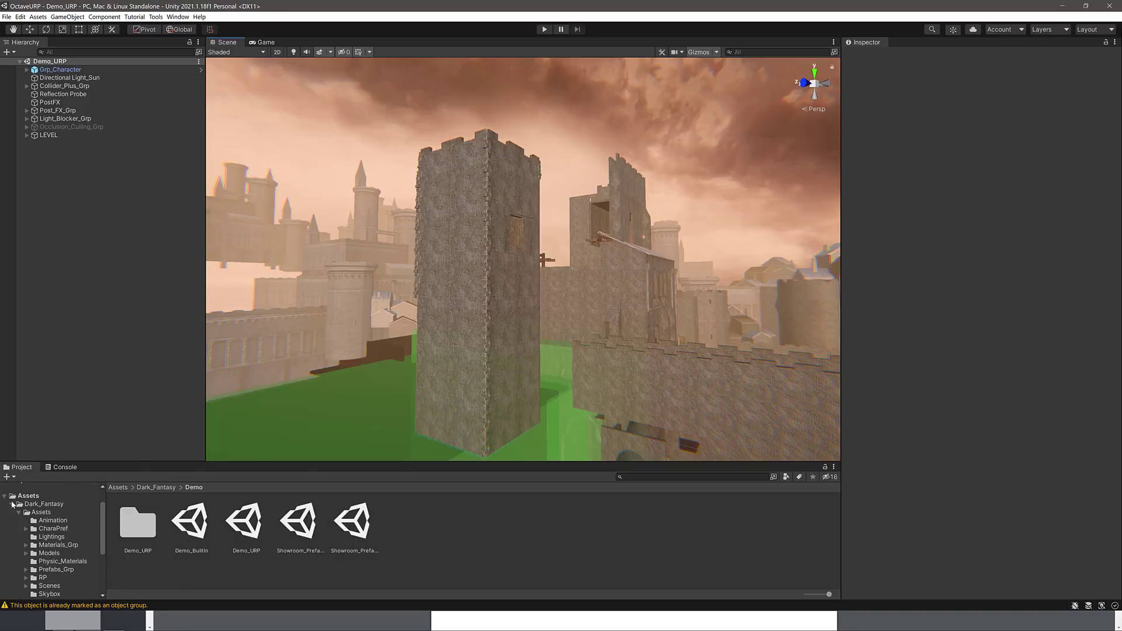
click(11, 510)
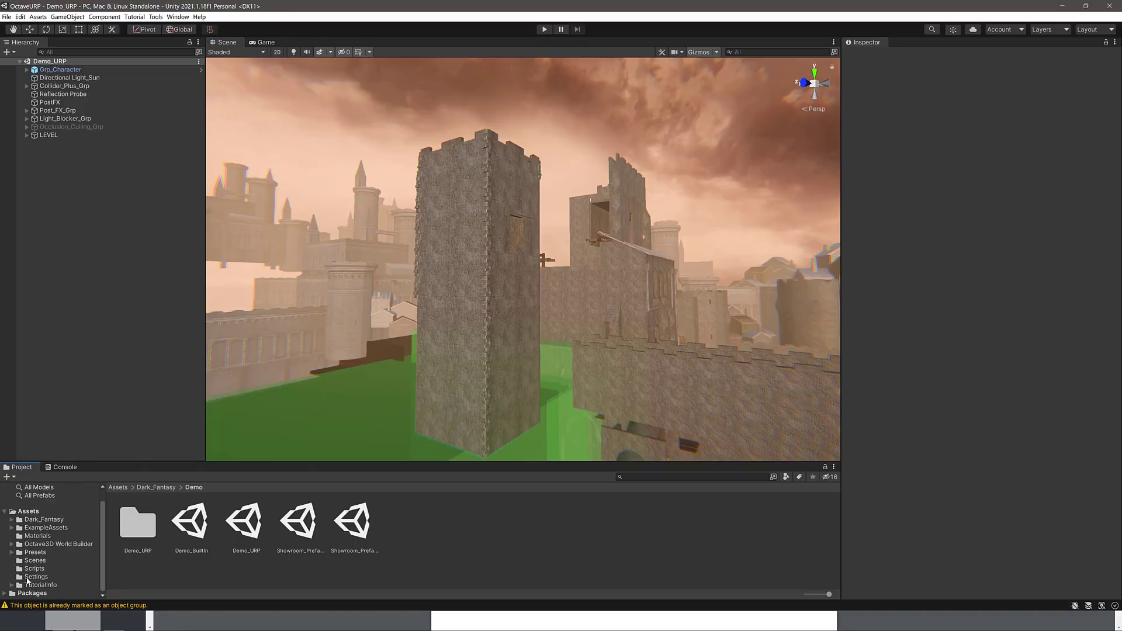
click(39, 563)
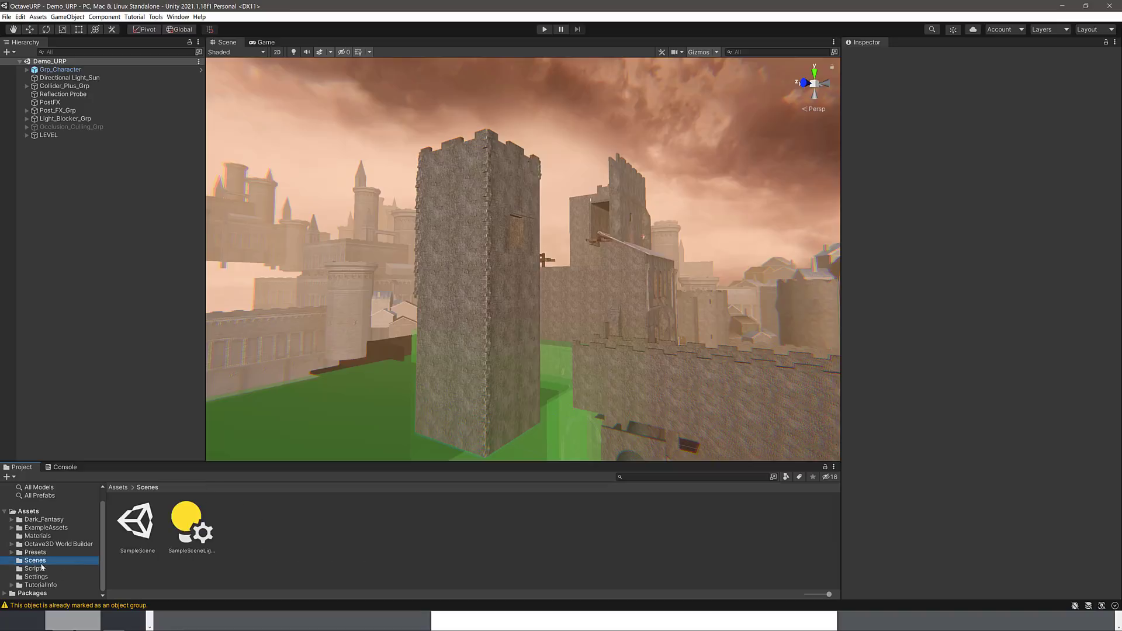
double_click(149, 525)
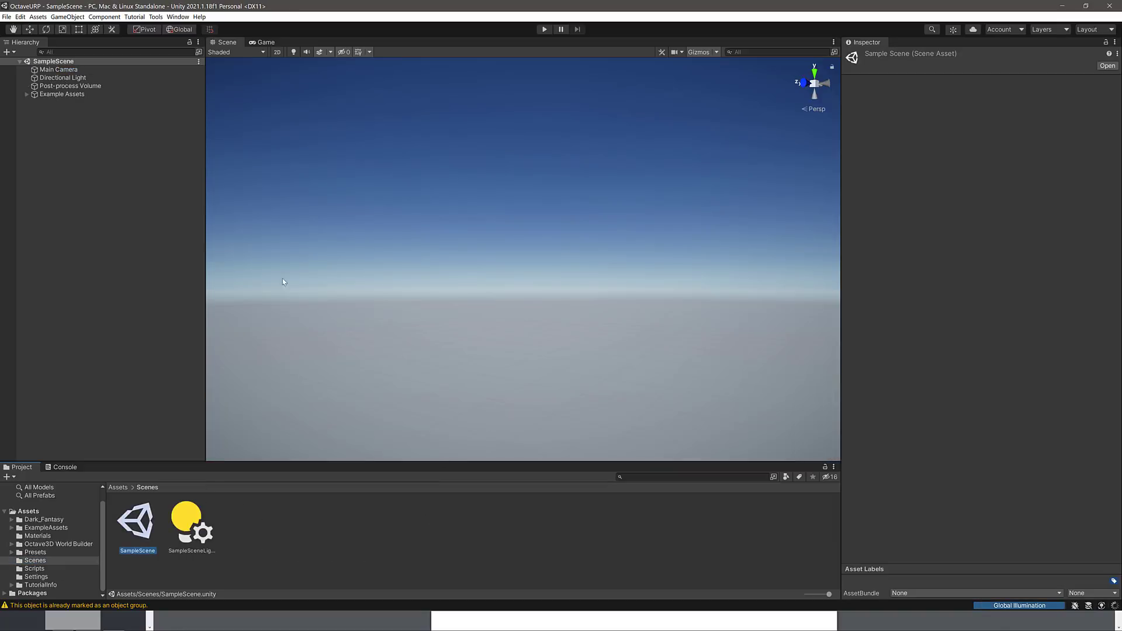
- Delete the Example Assets group from SampleScene
click(79, 99)
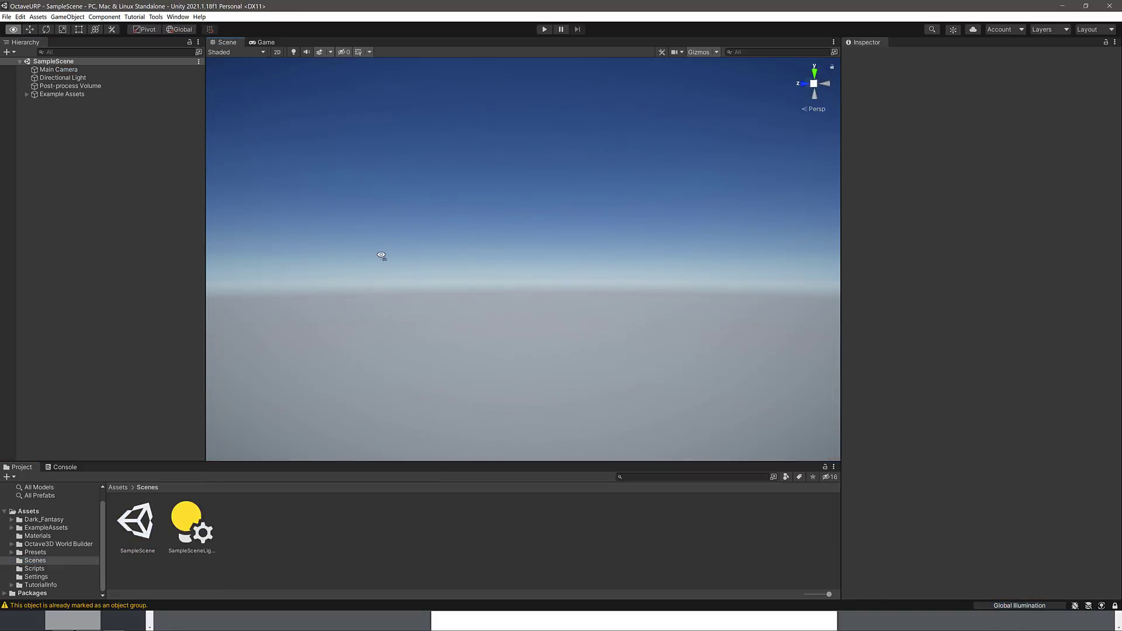
right_drag(493, 263, 175, 287)
key(w)
key(w)
click(69, 94)
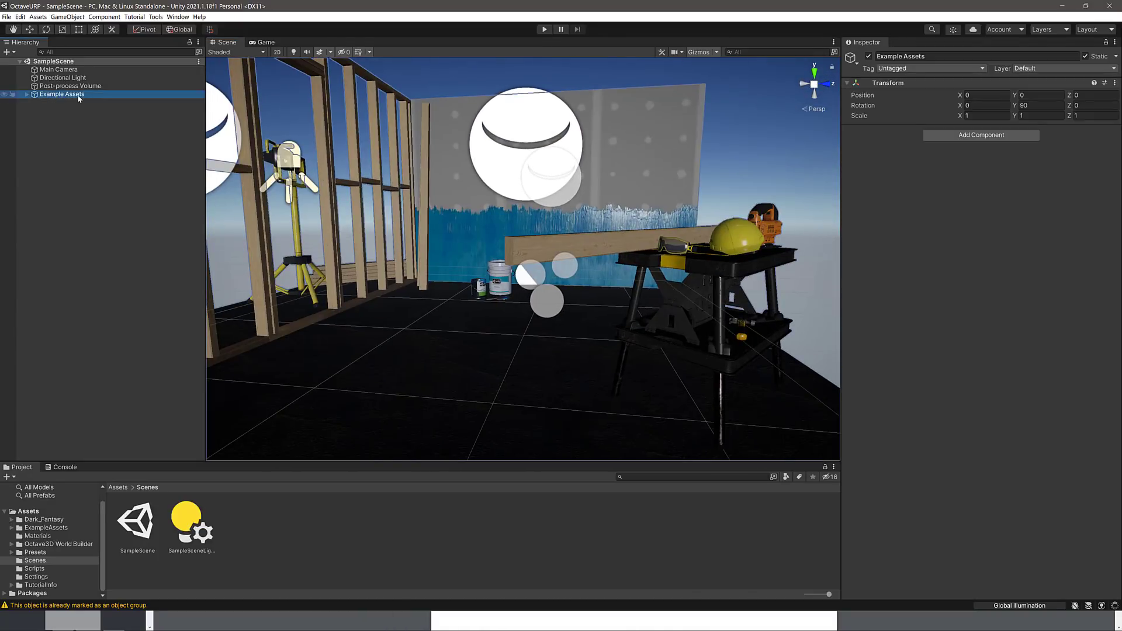
key(Delete)
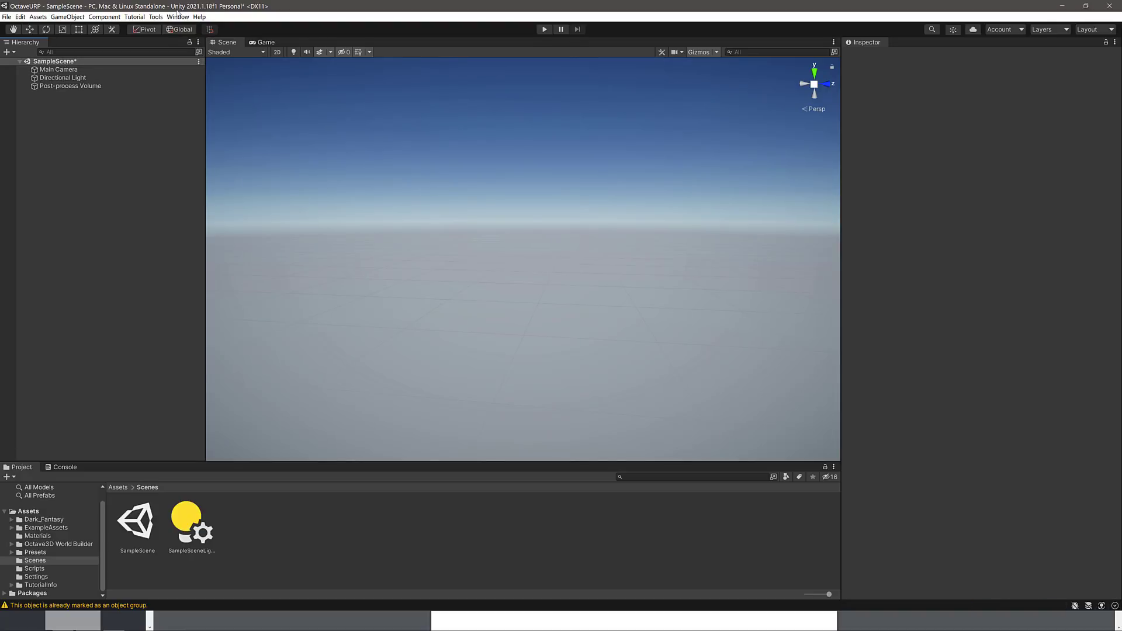
- Search Package Manager for "oc", view the Octave3D-Level Design package details, and close the manager
click(178, 17)
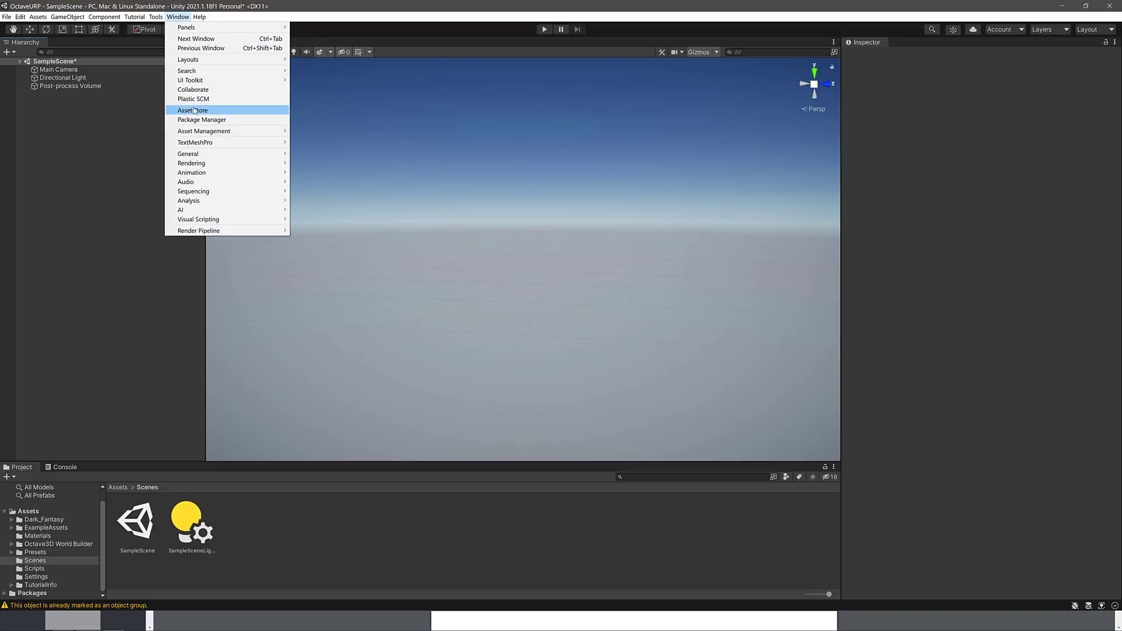
click(202, 120)
click(748, 87)
text(oc)
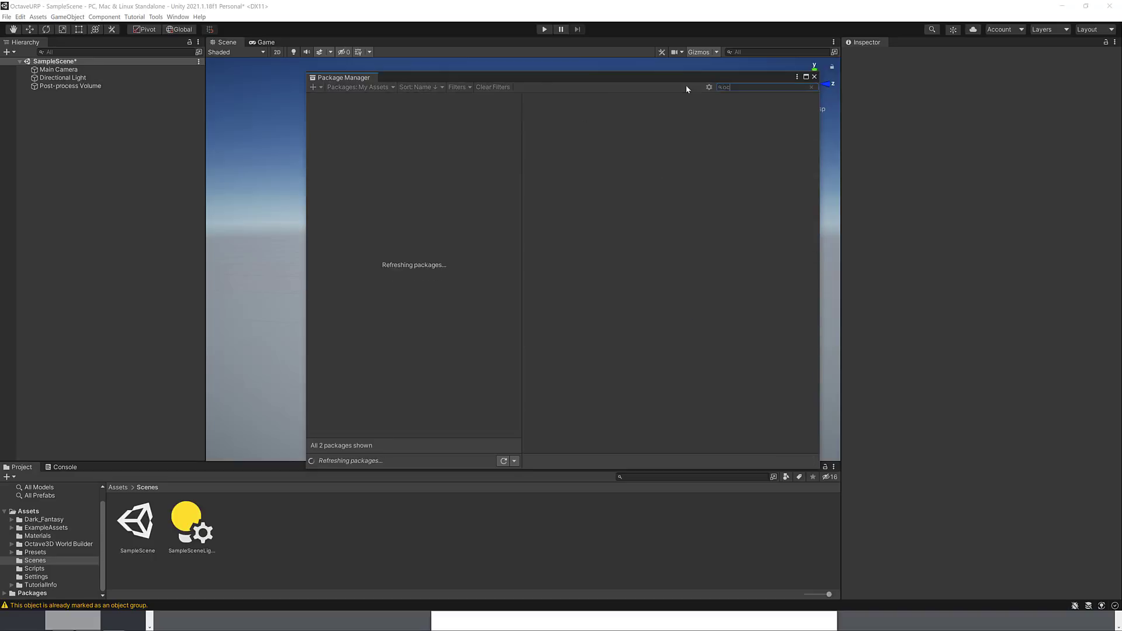
click(380, 124)
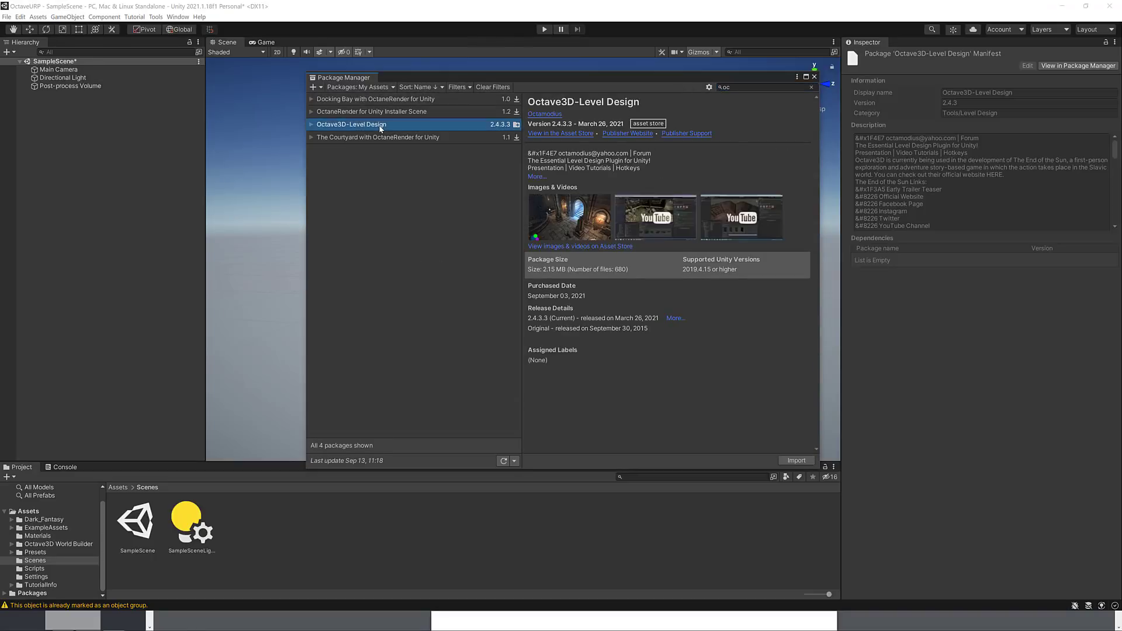
click(814, 76)
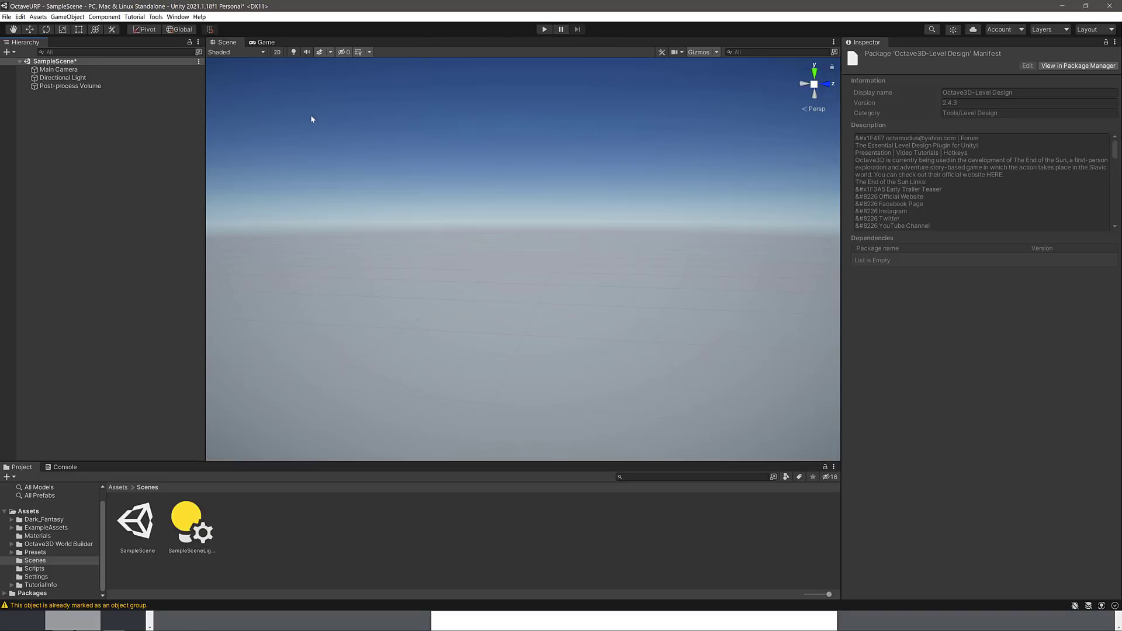
- Create an empty game object in the scene and add the Octave 3D World Builder component to it
click(8, 51)
click(47, 69)
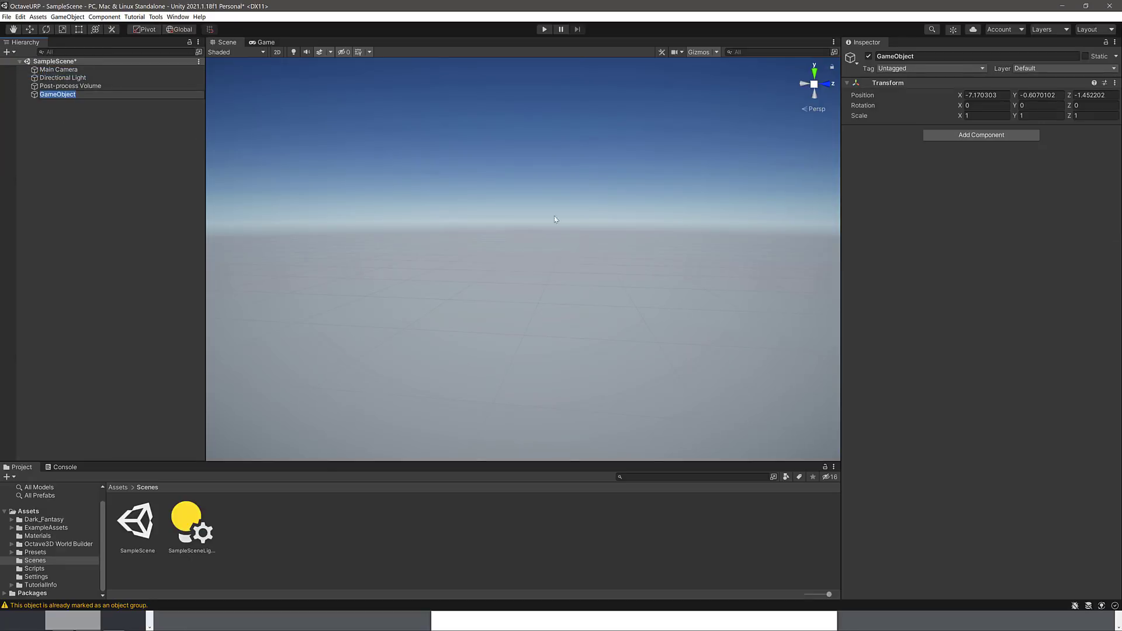
click(984, 136)
text(oc)
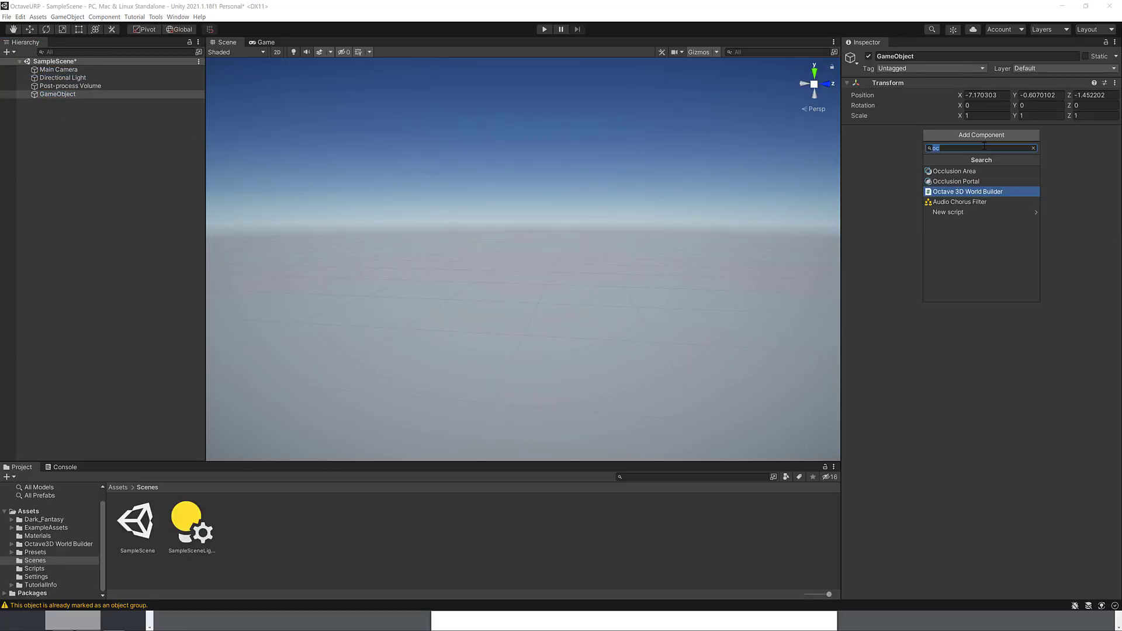
click(958, 193)
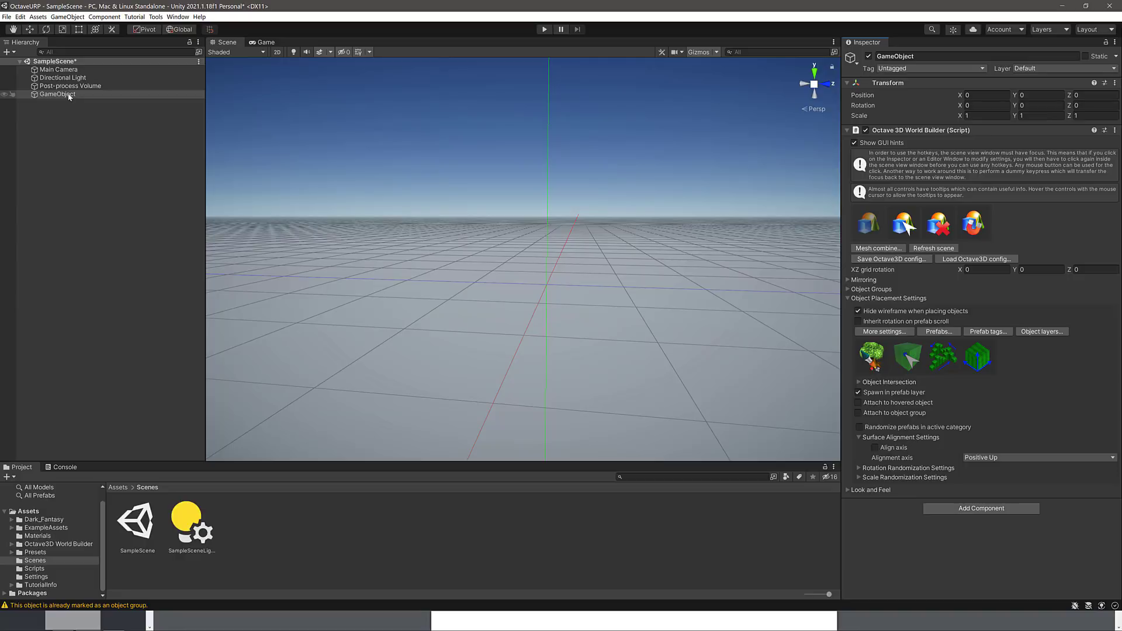
- Rename the game object holding the world builder component to WorldGameObject
click(912, 56)
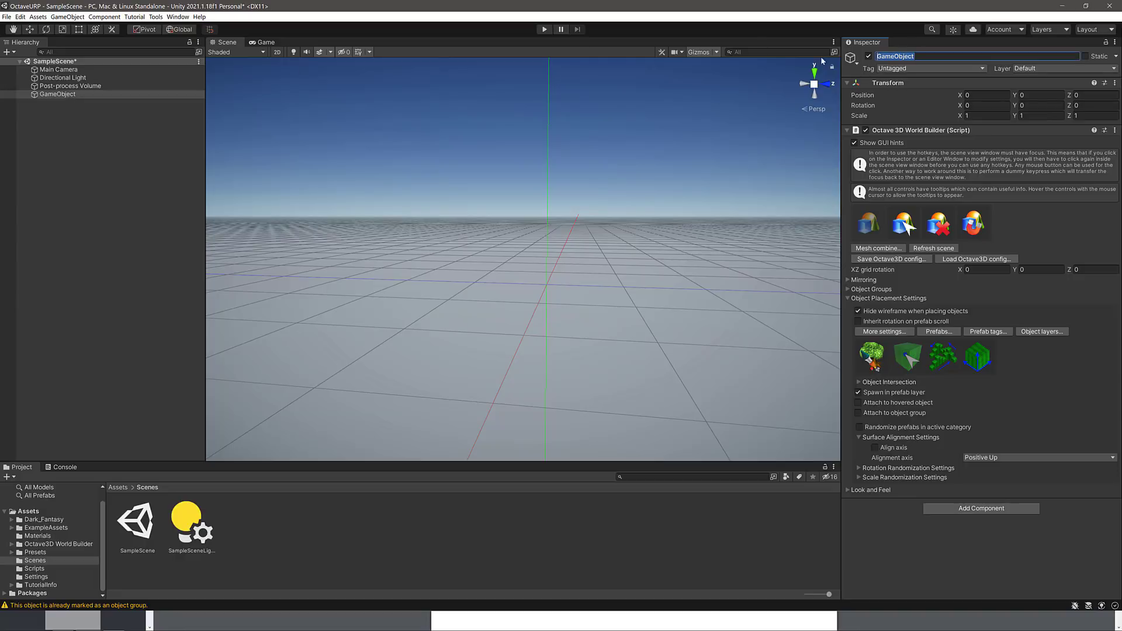
text(World)
key(Return)
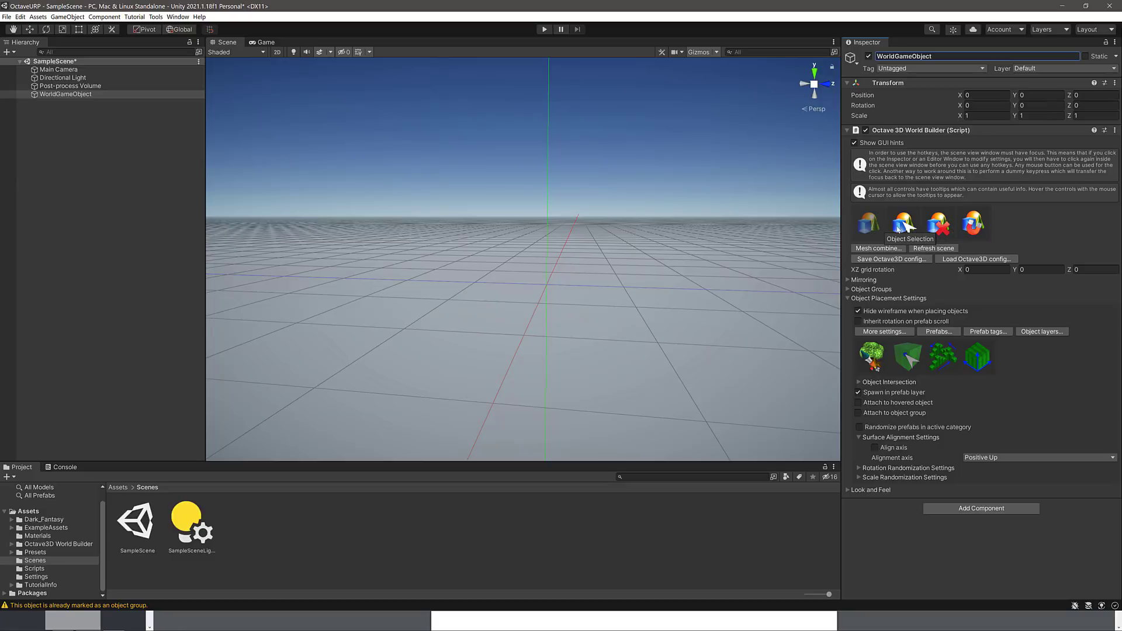
- Examine the world builder's Object Placement, Object Selection, object eraser and object snap settings in turn
click(876, 225)
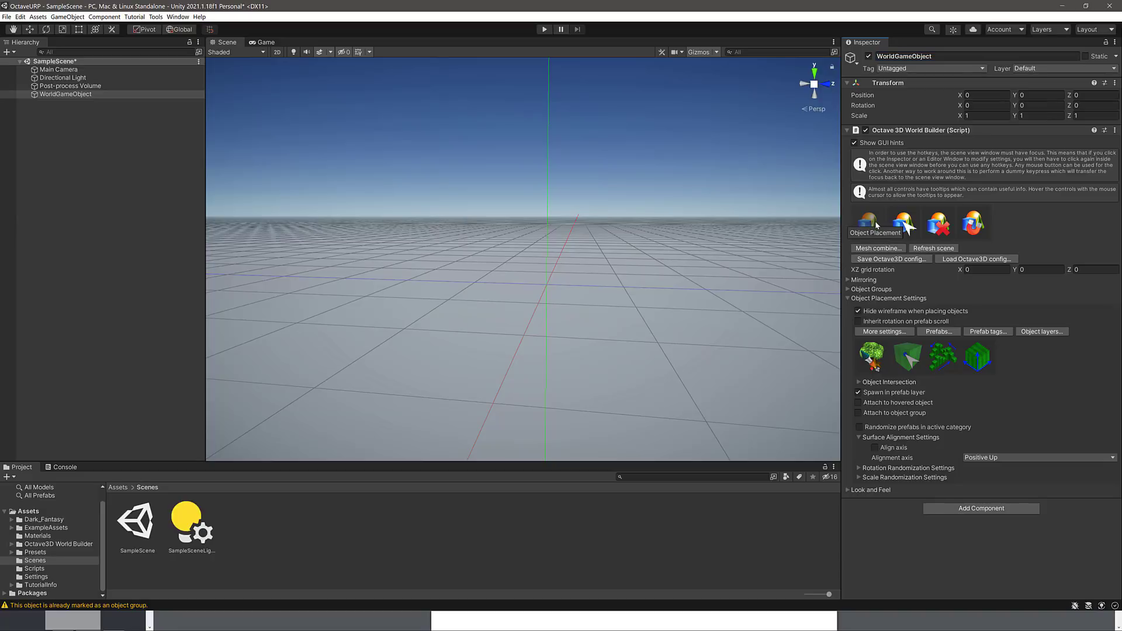
click(908, 227)
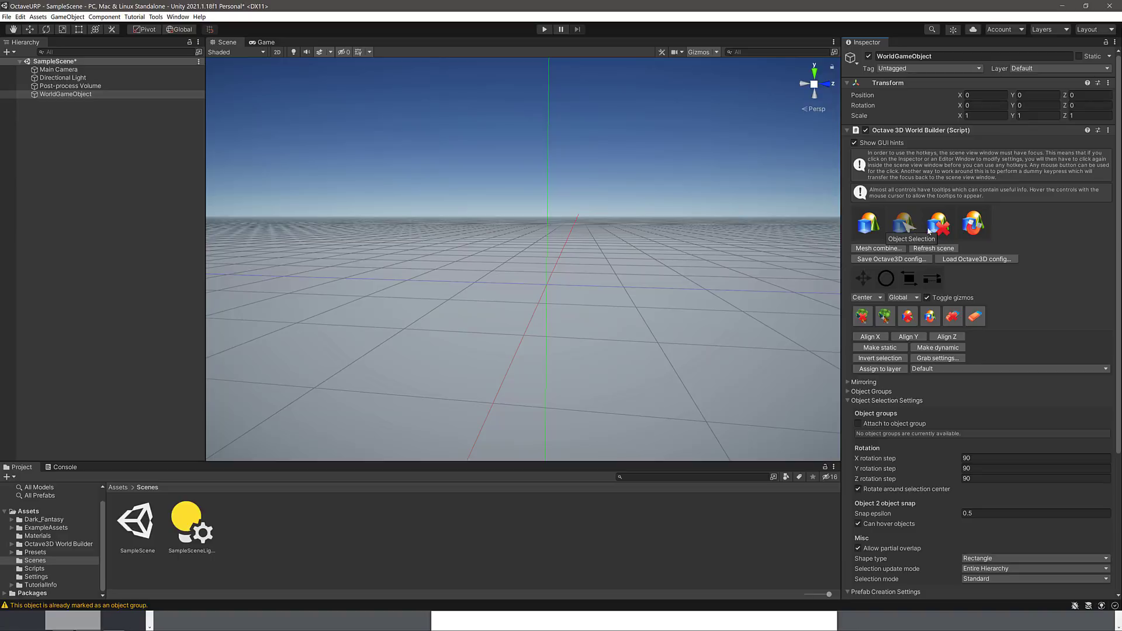
click(947, 228)
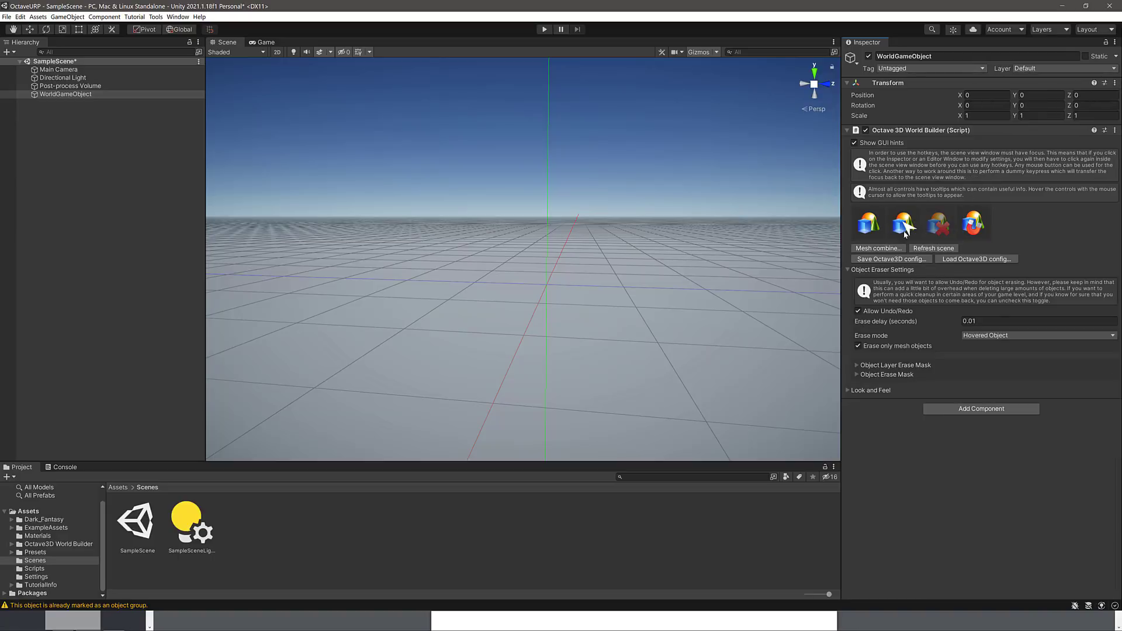
click(973, 230)
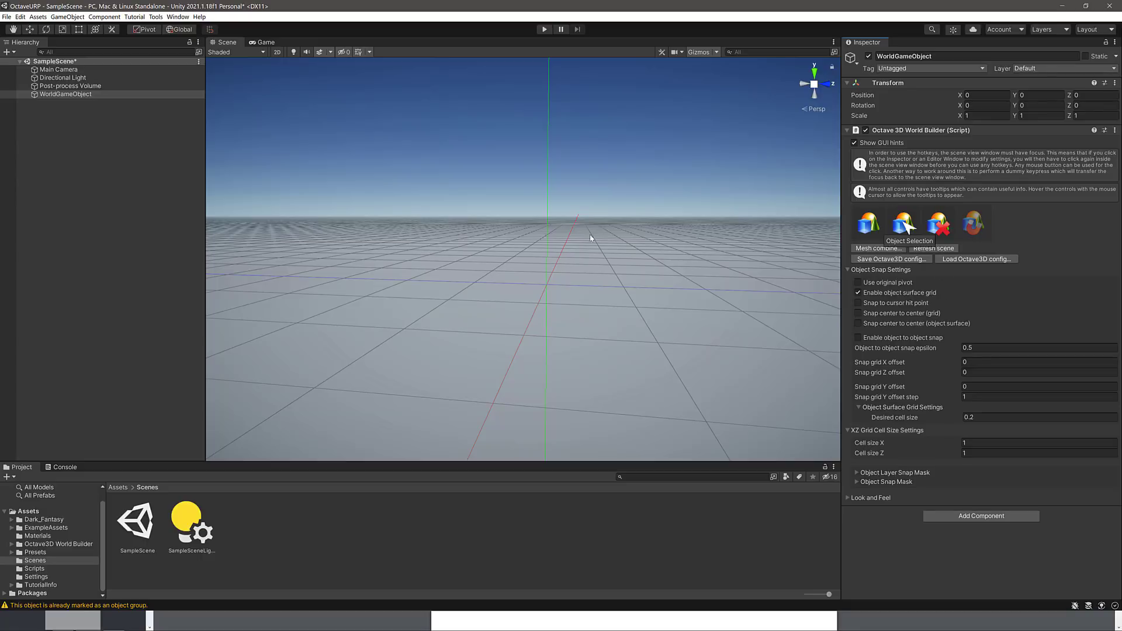
- Open the world builder's prefab management from its object placement settings, and browse the project to Dark_Fantasy/Assets/Prefabs_Grp/Prefabs
click(882, 228)
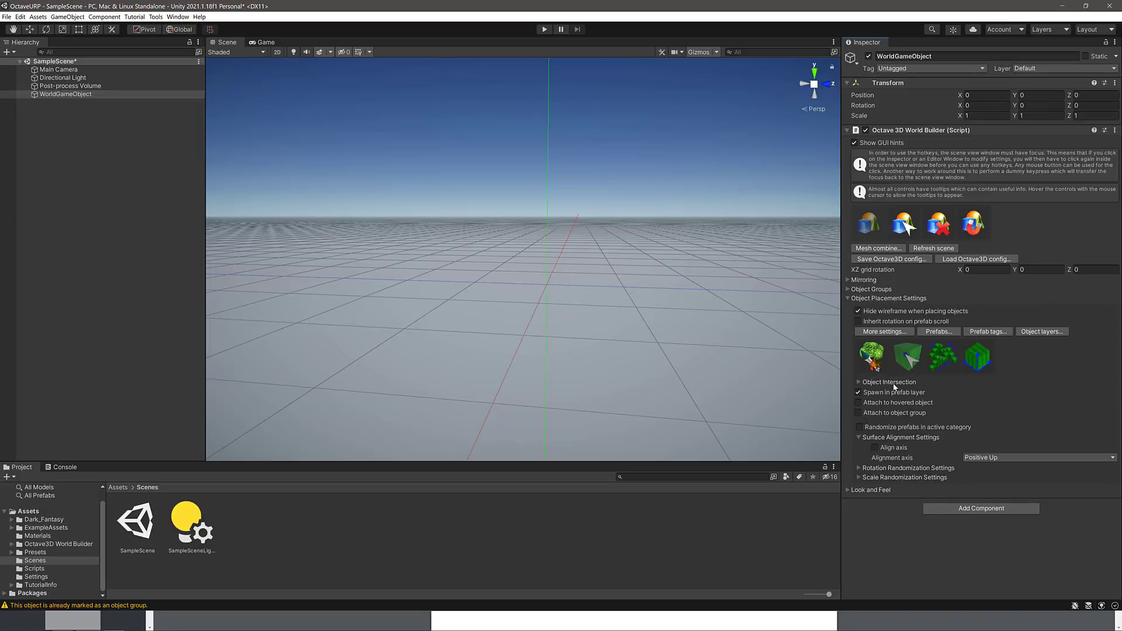
click(948, 333)
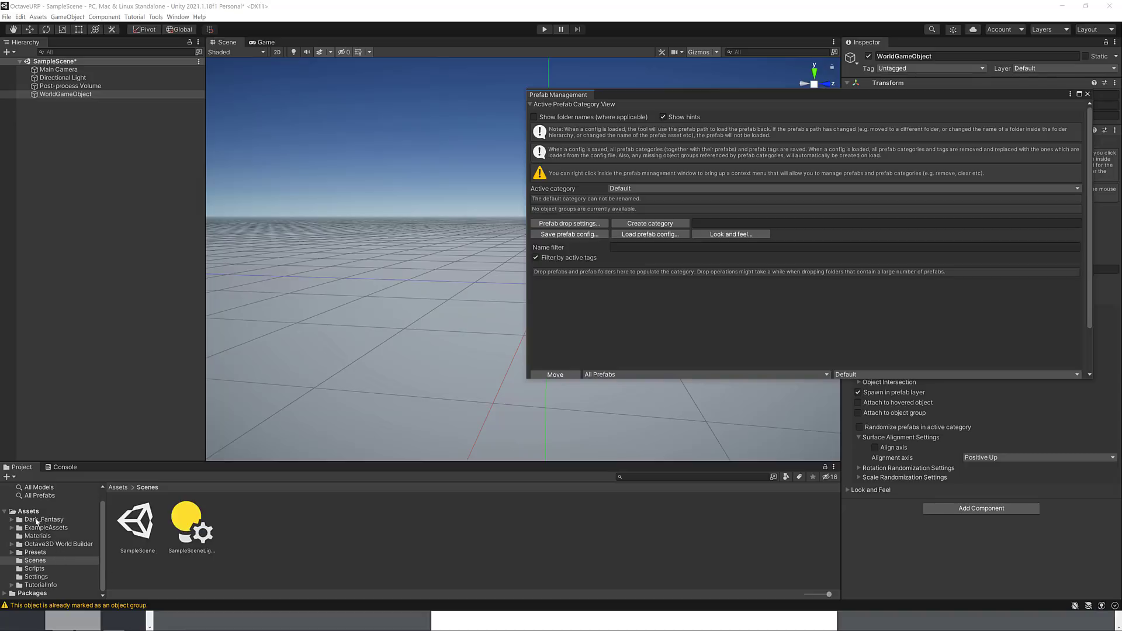
click(8, 520)
click(10, 520)
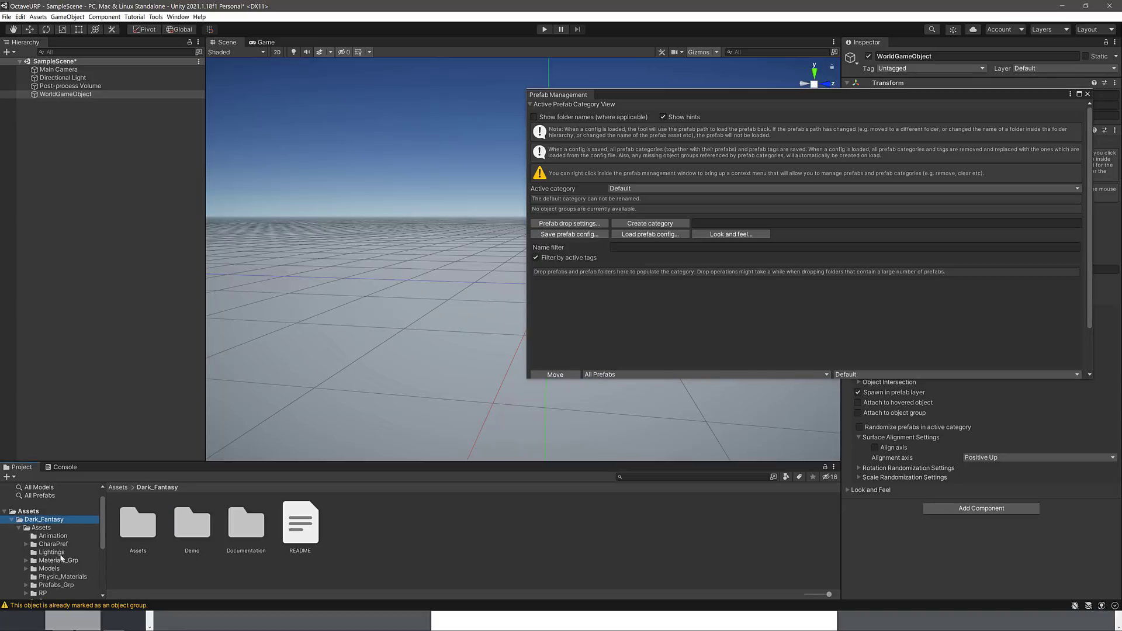
scroll(65, 563, down, 2)
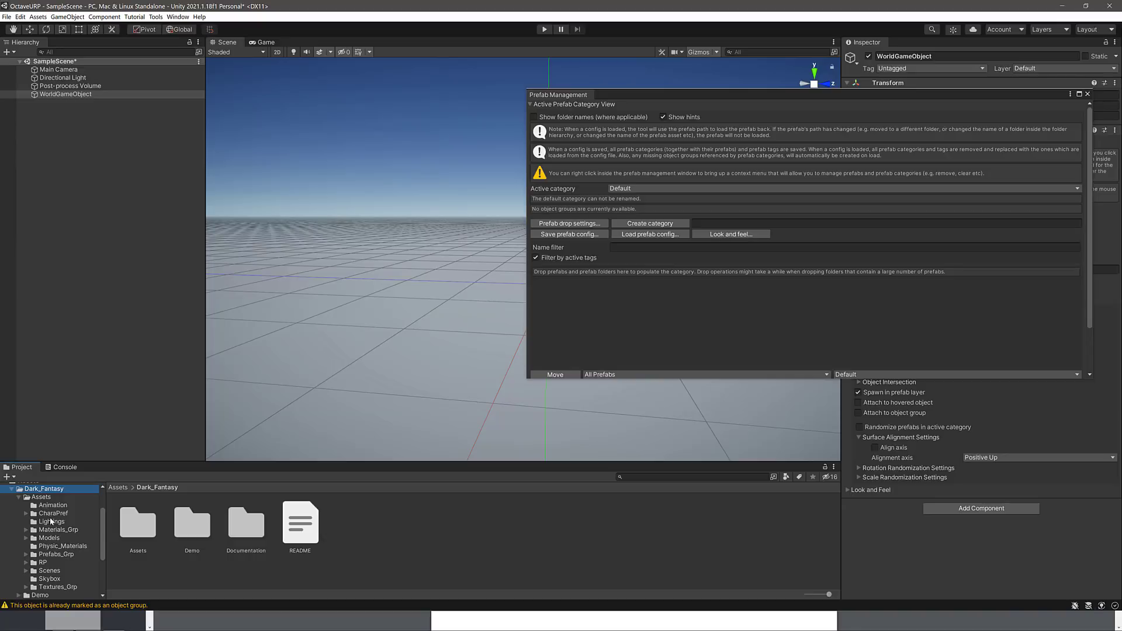
click(53, 555)
click(26, 555)
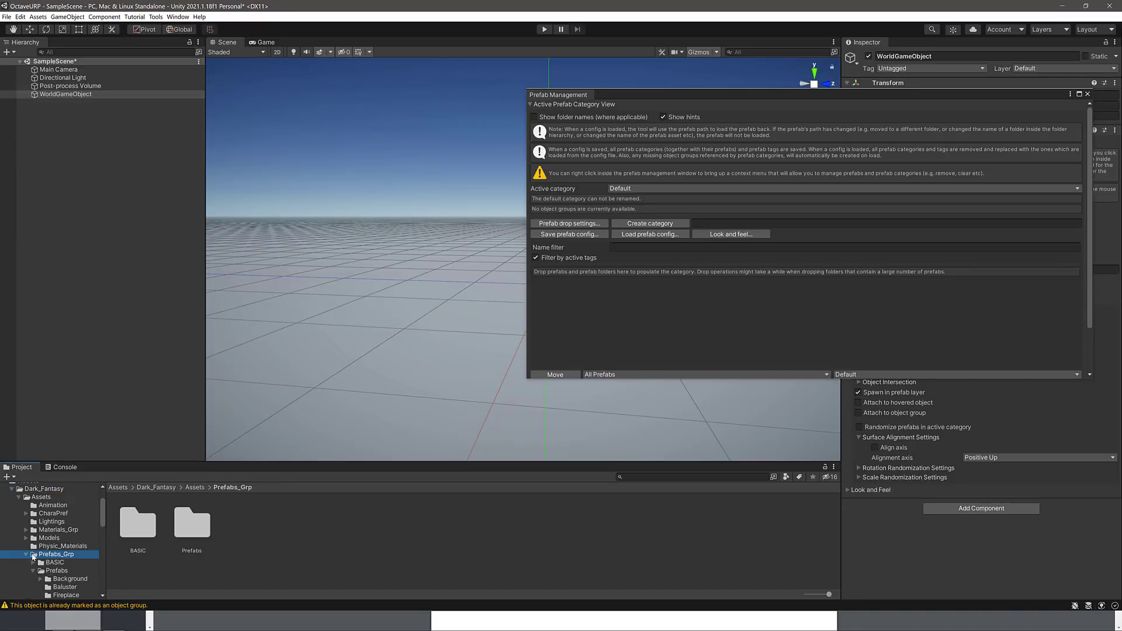
scroll(69, 567, down, 2)
click(57, 541)
scroll(484, 578, down, 2)
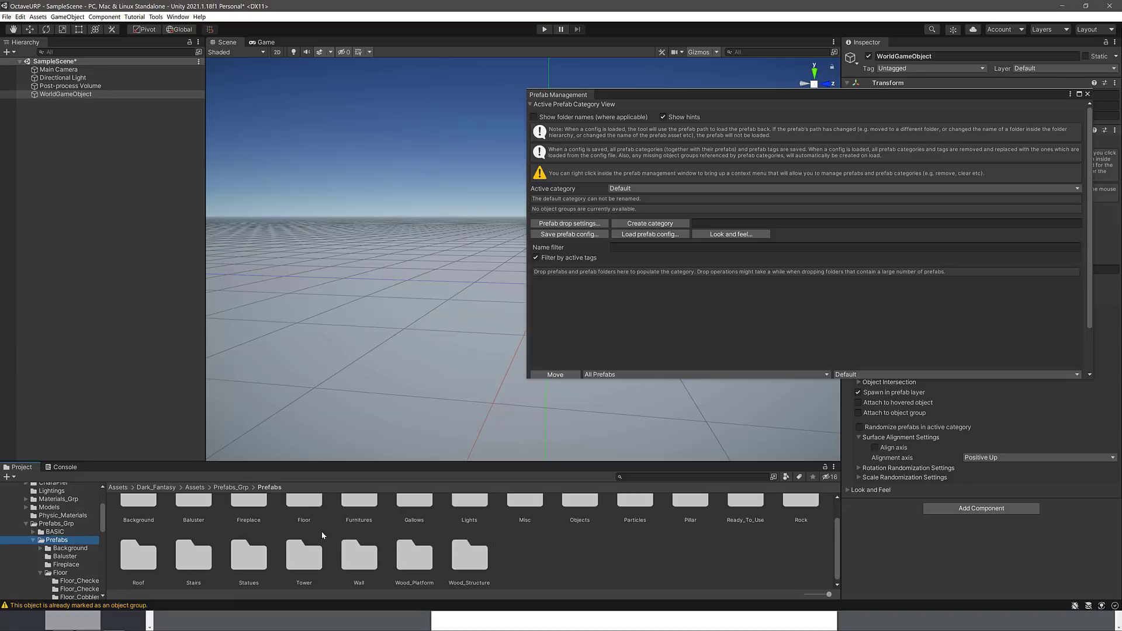
- Open the Floor folder's Floor_Cobblestone subfolder and look through its floor prefabs
double_click(303, 500)
click(248, 529)
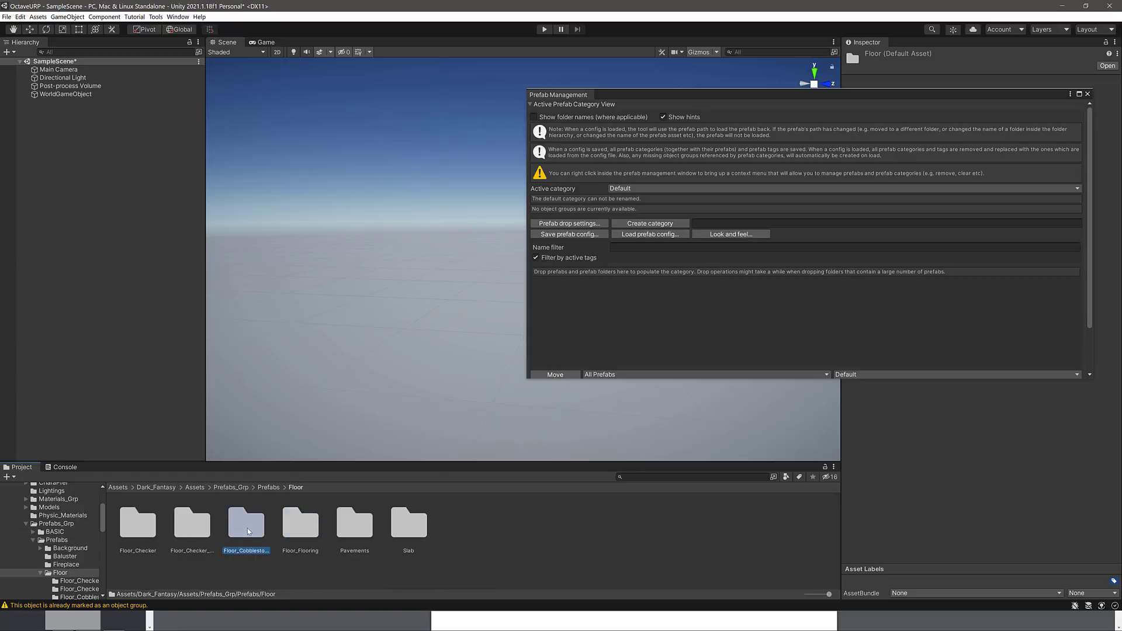
double_click(249, 529)
scroll(758, 543, down, 1)
scroll(748, 555, up, 1)
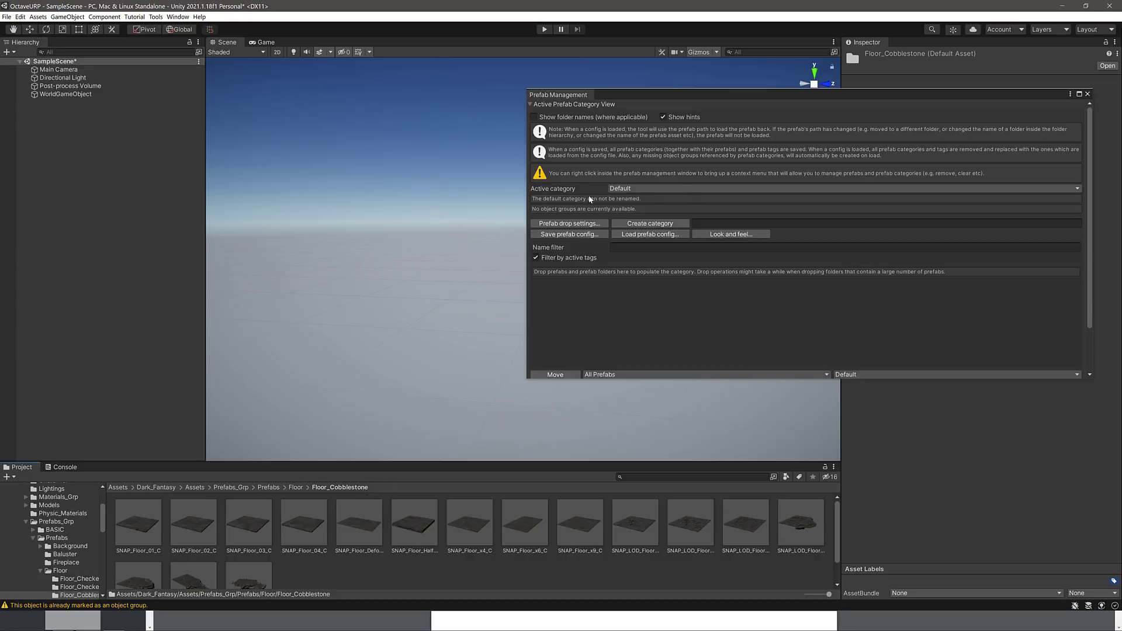
- Check the active category list, enter Floor as a new category name, and view the prefab drop settings
click(685, 190)
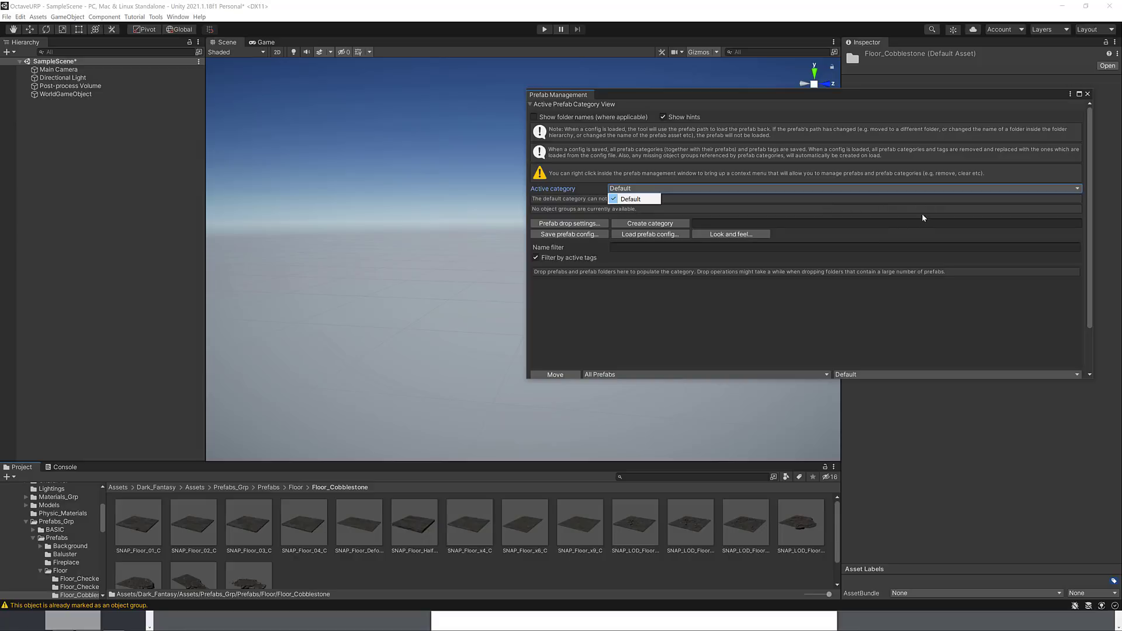
click(850, 224)
text(Floor)
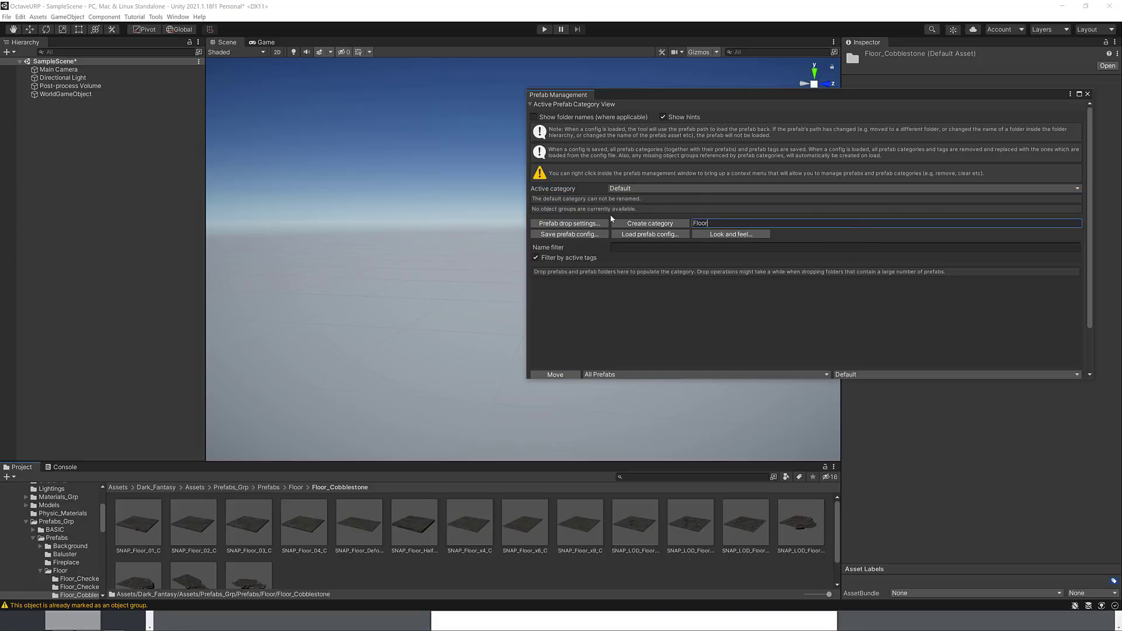
click(559, 225)
click(809, 179)
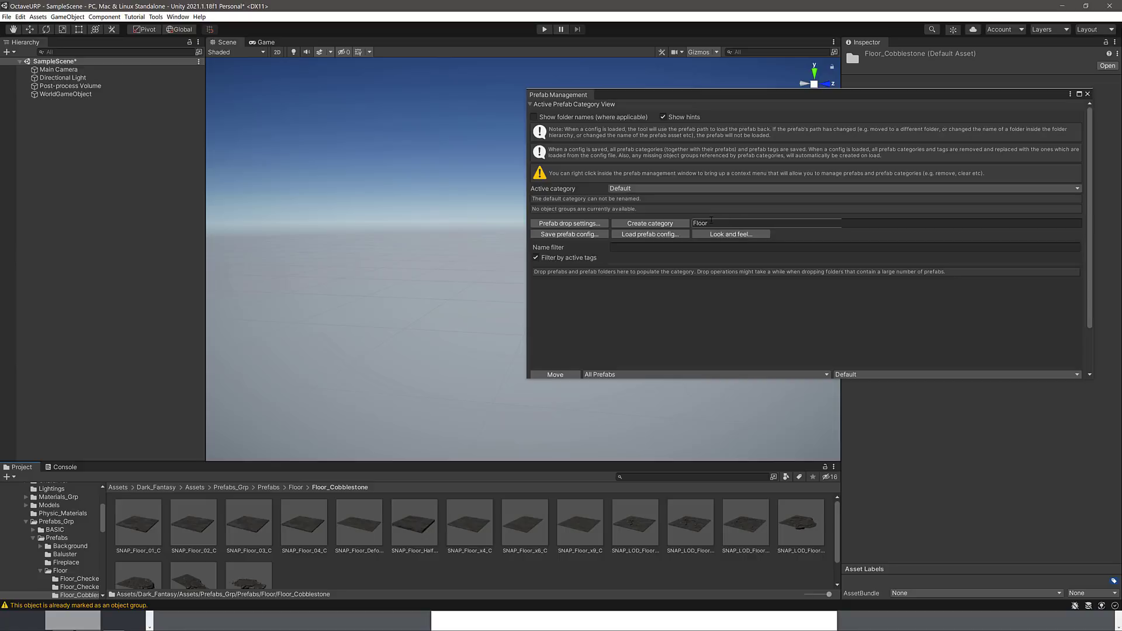
- Add the Floor_Cobblestone folder to prefab management as a category and check the active category list
click(296, 488)
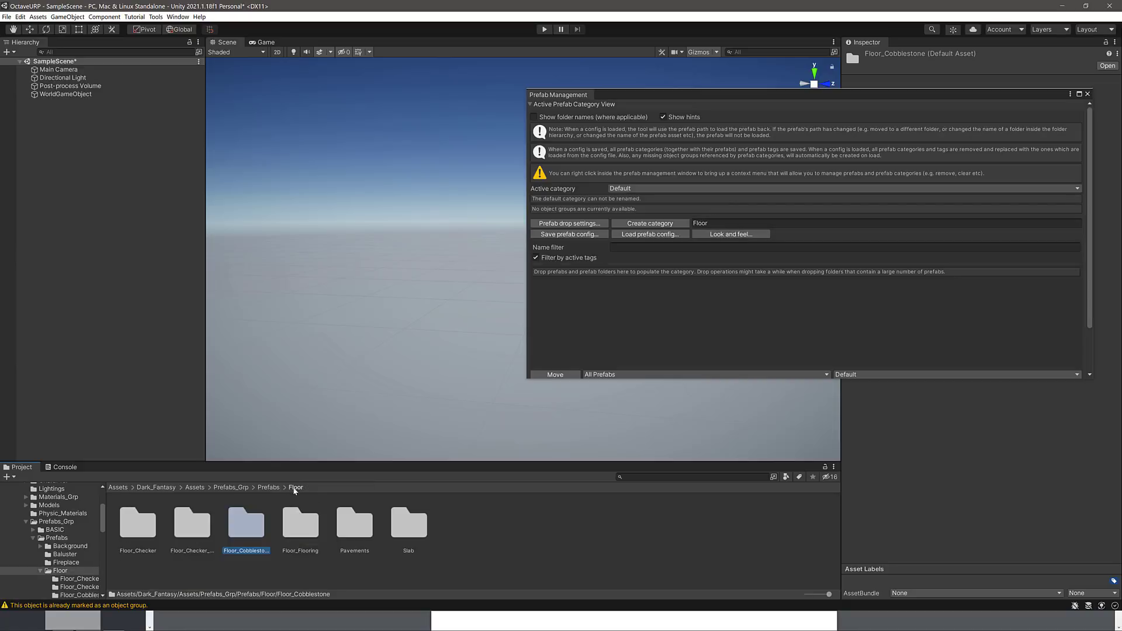
drag(256, 528, 646, 343)
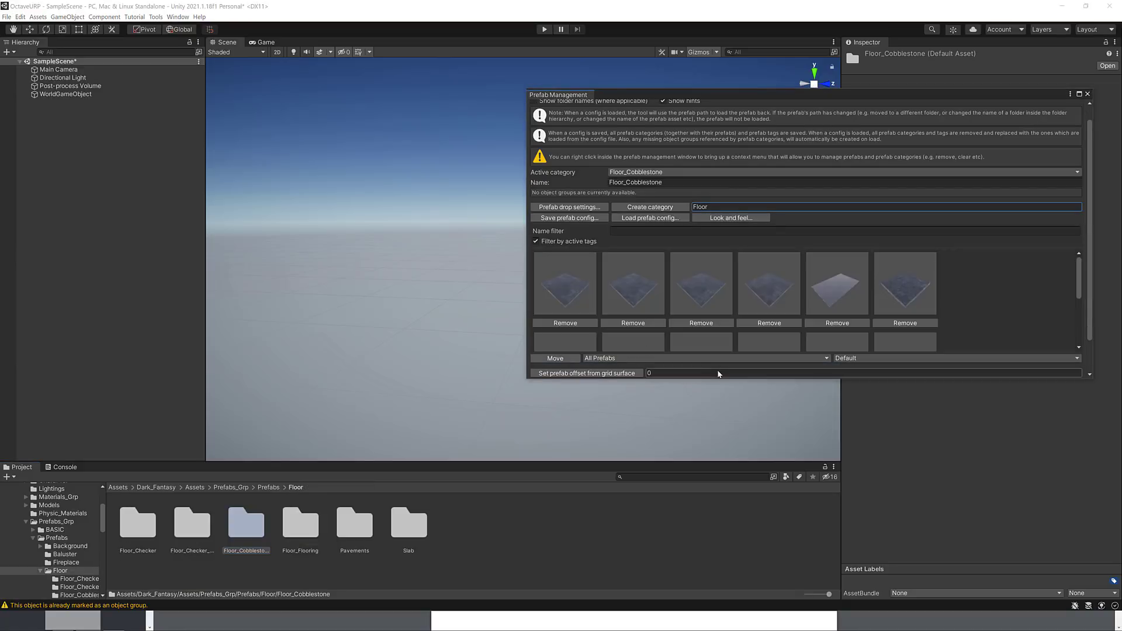
click(689, 173)
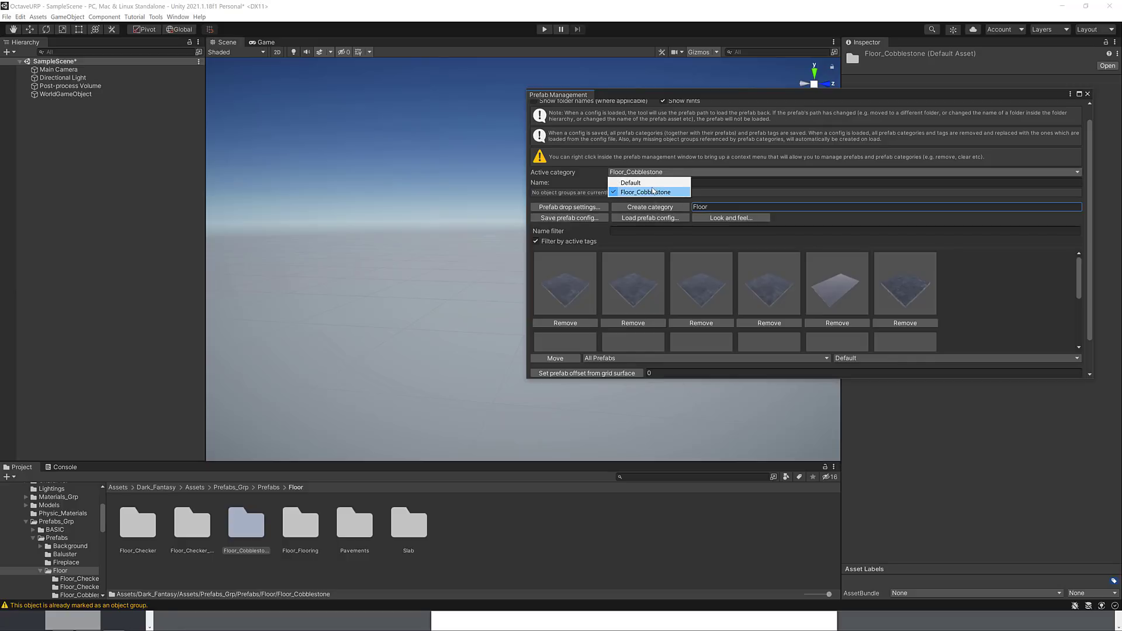
click(1042, 285)
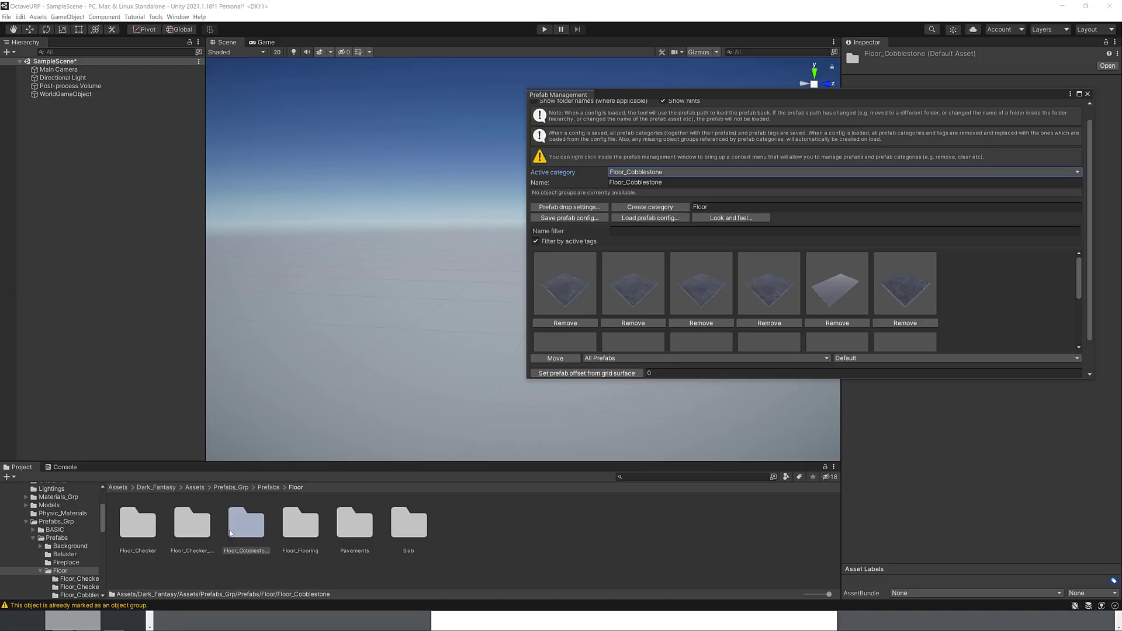
- Open the Wall folder under Prefabs and review the drop settings for prefab folders
click(268, 488)
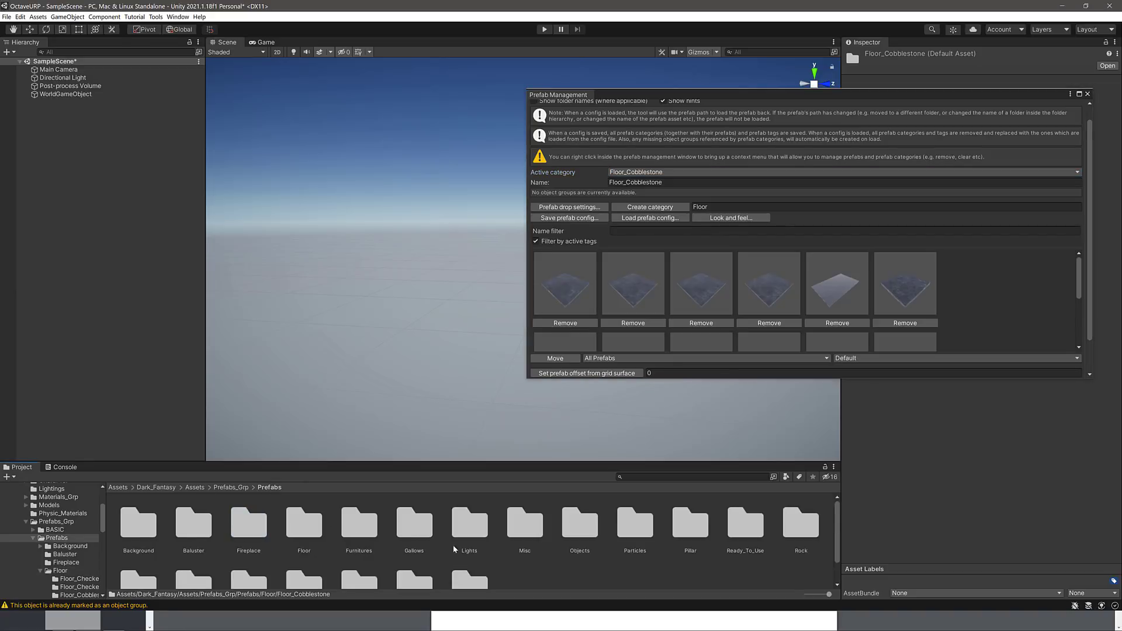
scroll(462, 548, down, 1)
double_click(359, 553)
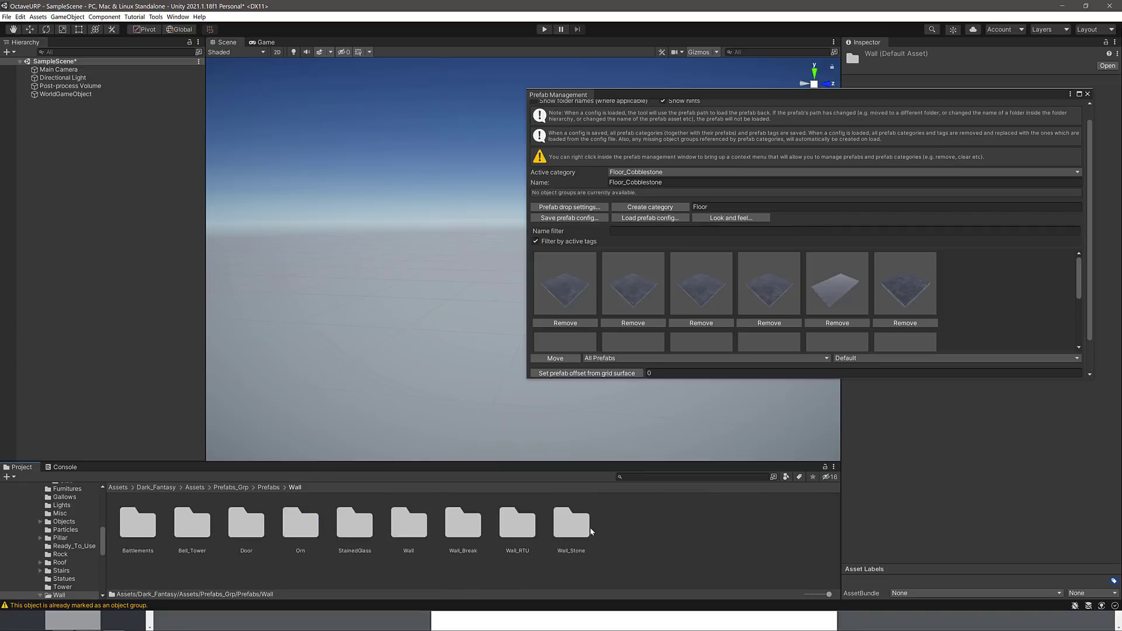
click(569, 207)
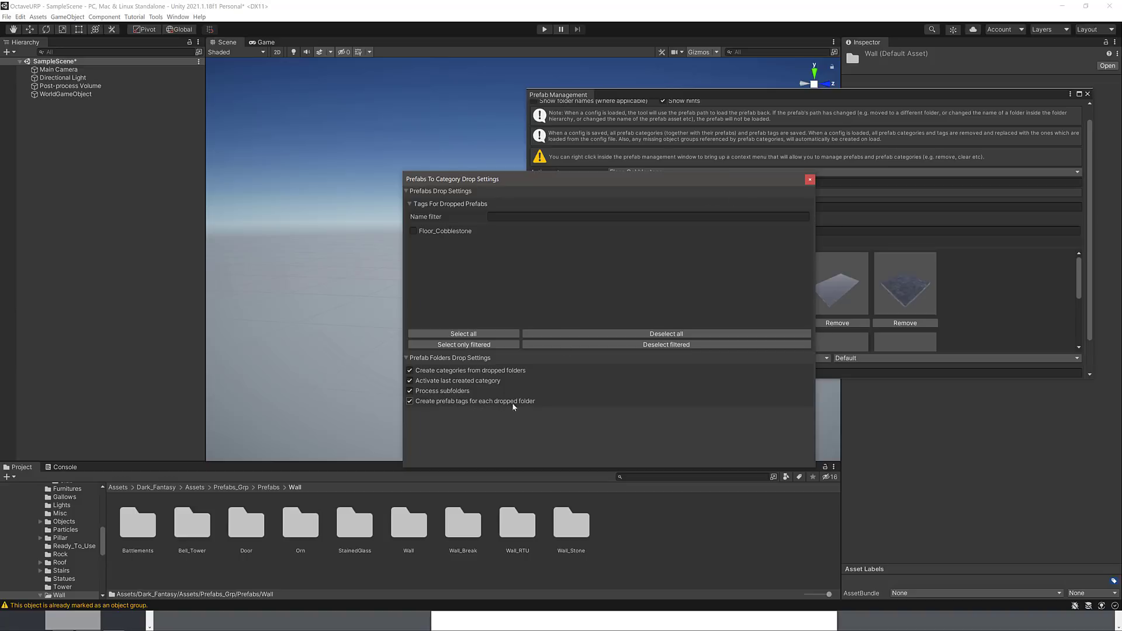
click(810, 179)
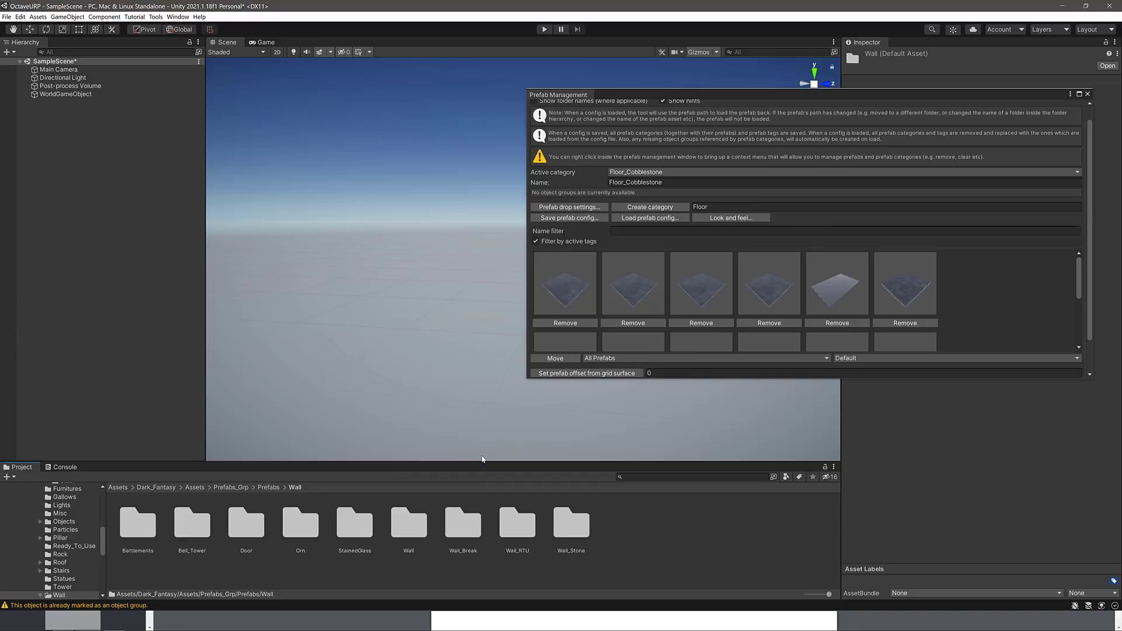
- Look through the prefabs in the inner Wall subfolder and add that folder to prefab management as a category
double_click(417, 534)
scroll(417, 535, down, 2)
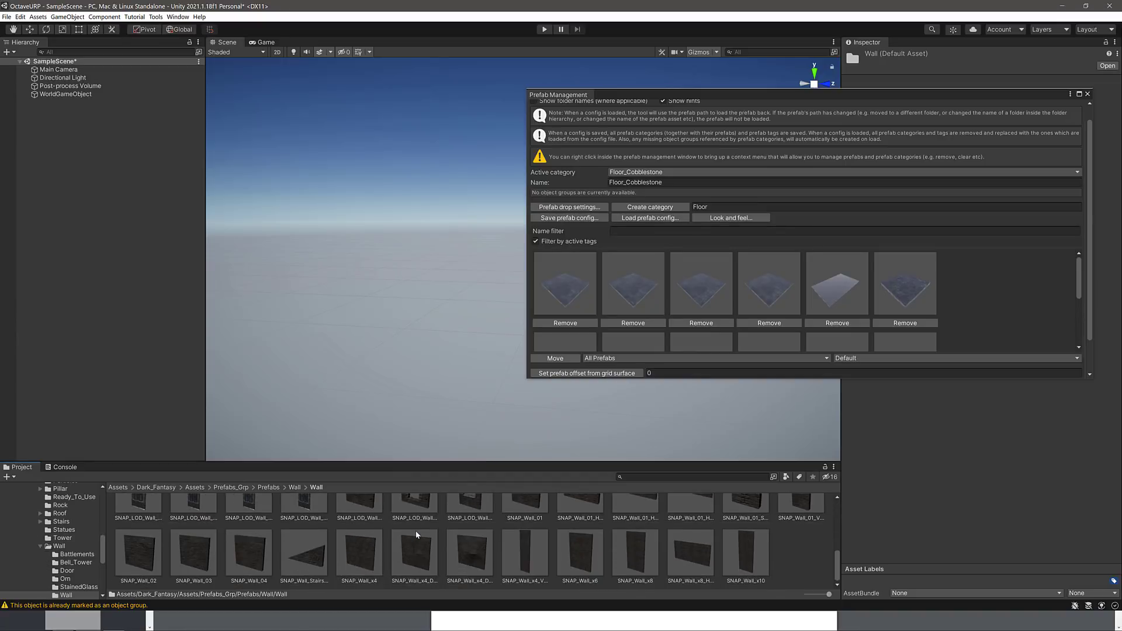
scroll(417, 535, up, 3)
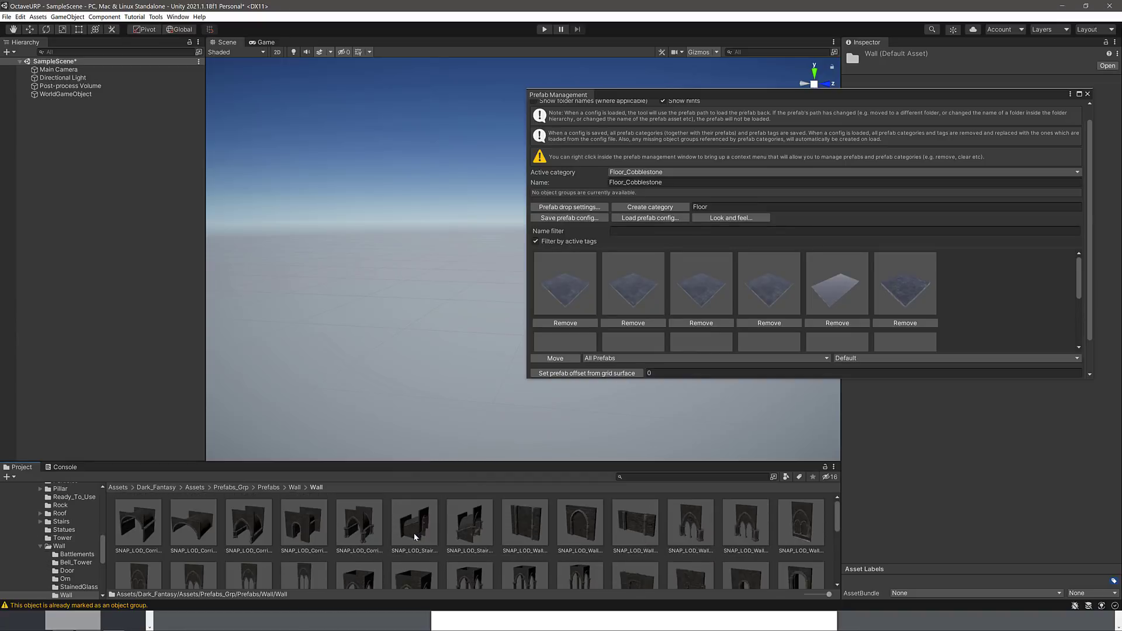
click(295, 488)
drag(408, 522, 855, 298)
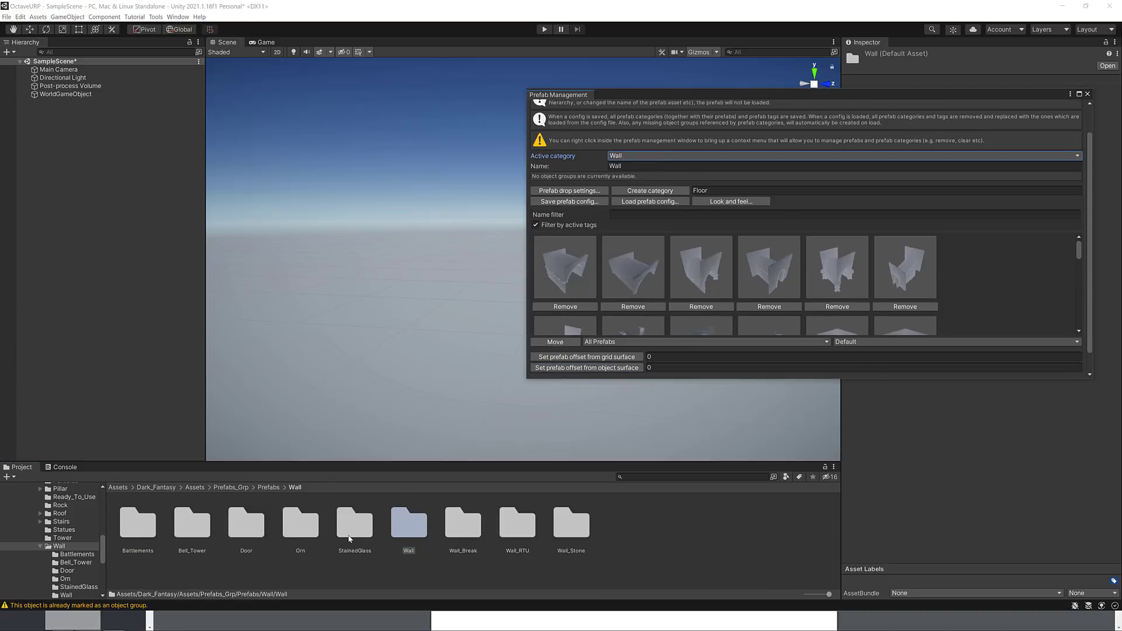
- Examine the contents of the Wall folder's Door subfolder and the Misc folder, returning to the Prefabs folder
double_click(244, 523)
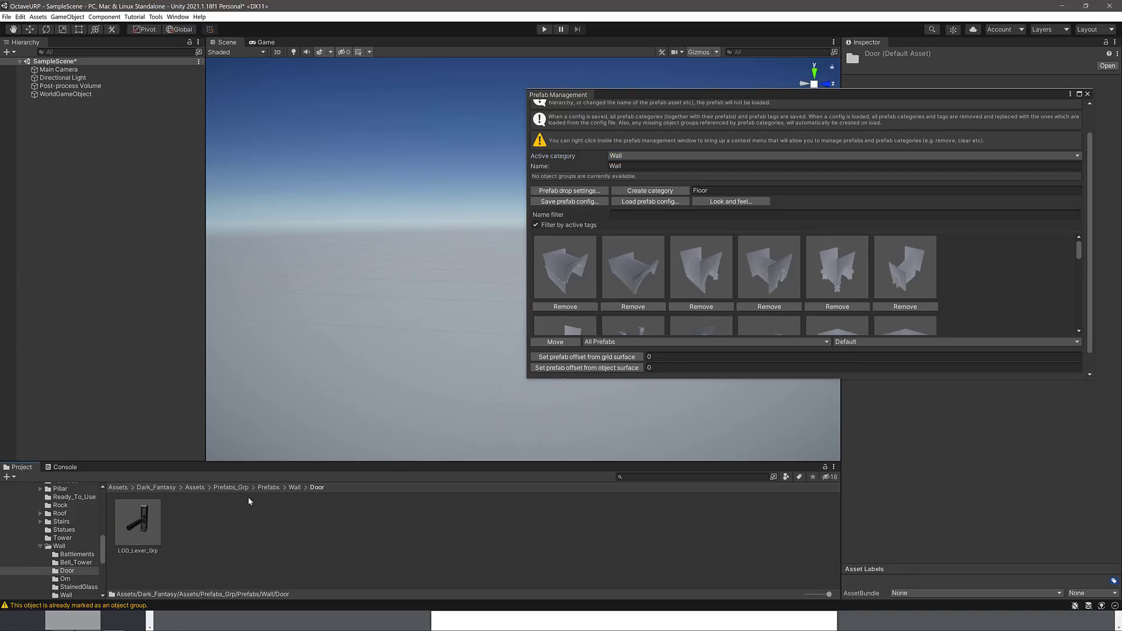
click(295, 487)
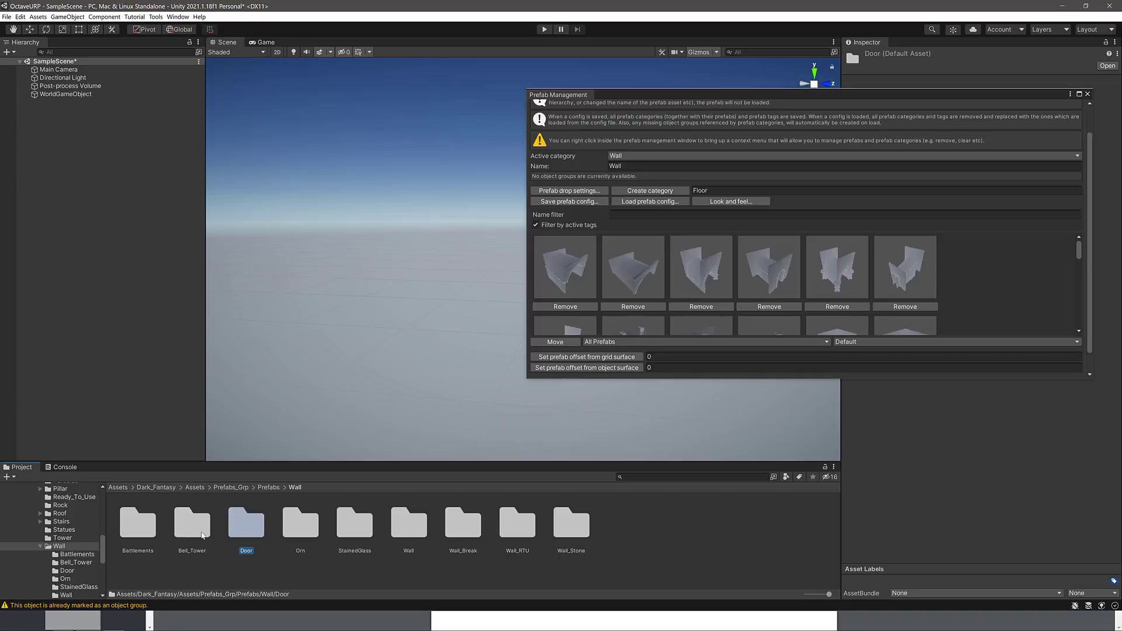
click(271, 489)
click(237, 490)
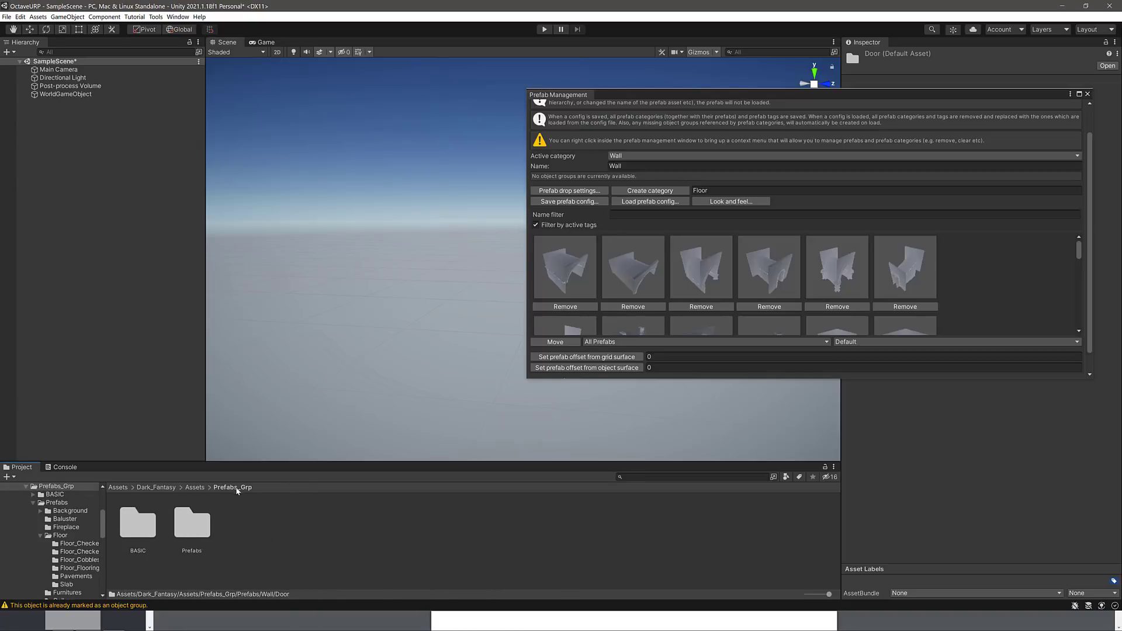
double_click(192, 528)
scroll(353, 542, down, 1)
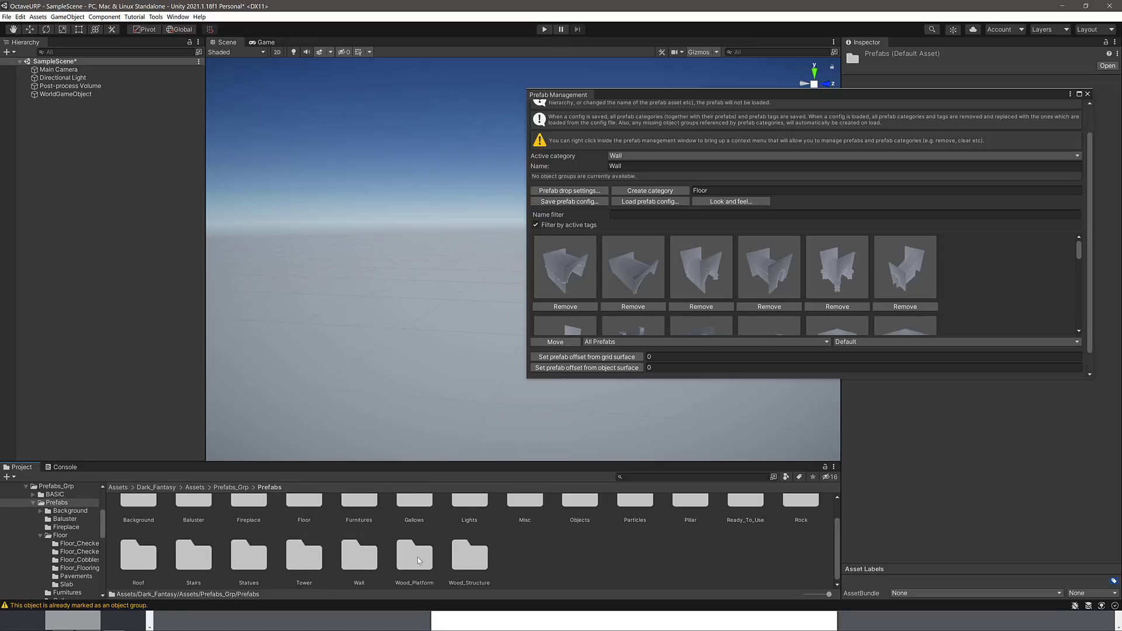
scroll(526, 561, up, 1)
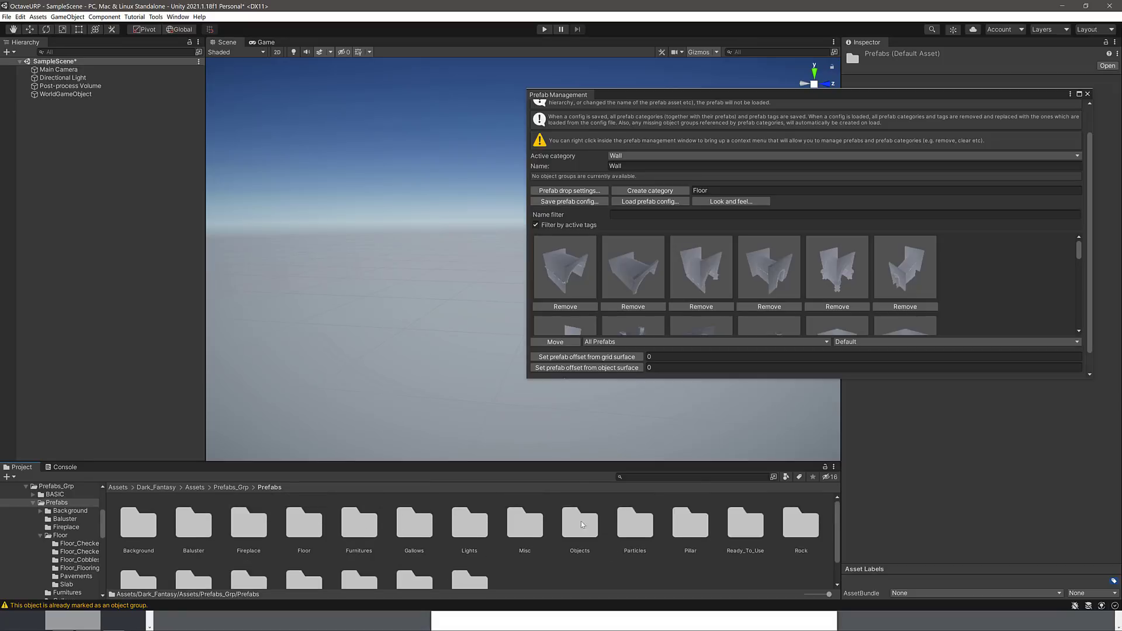
double_click(534, 523)
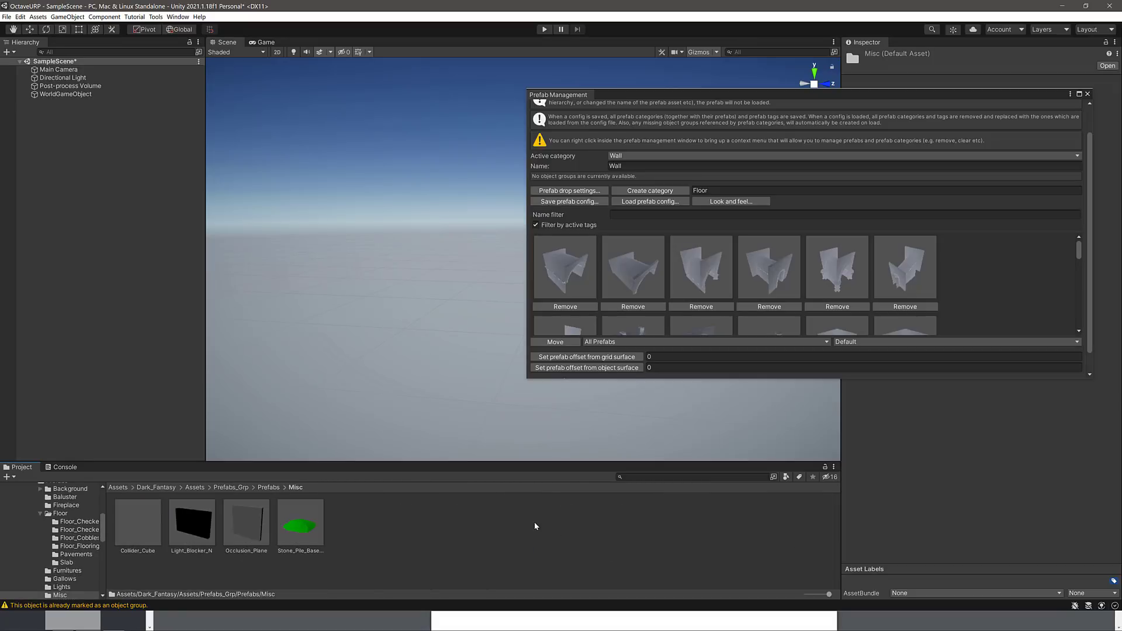
click(268, 488)
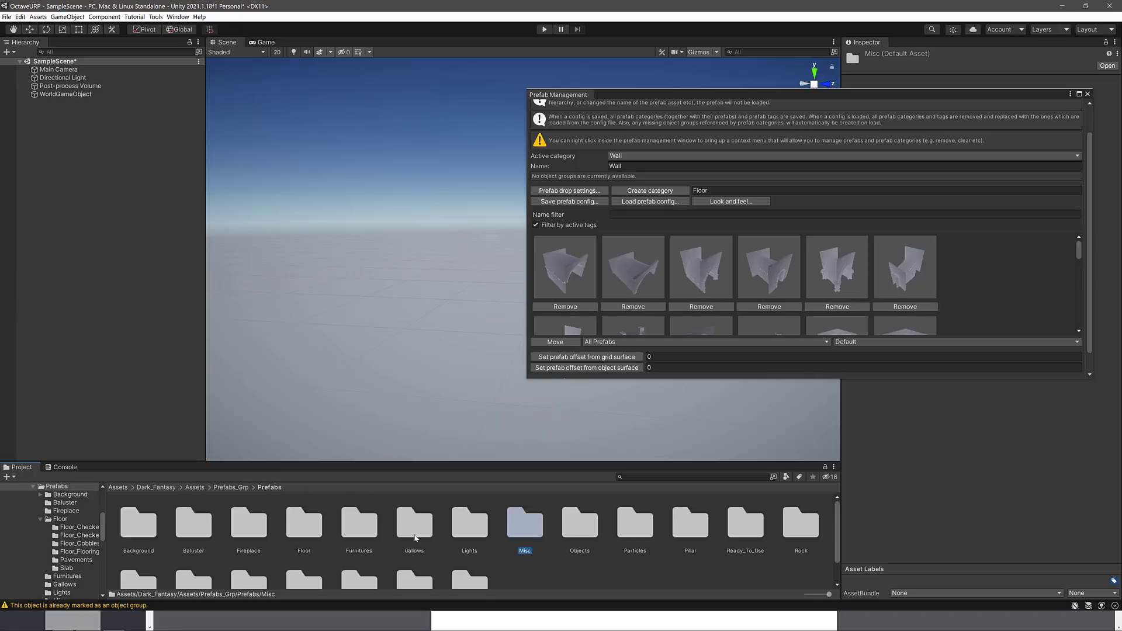
- Check the Lights folder's prefabs, add the folder to prefab management as a category, and view the active category list
double_click(462, 529)
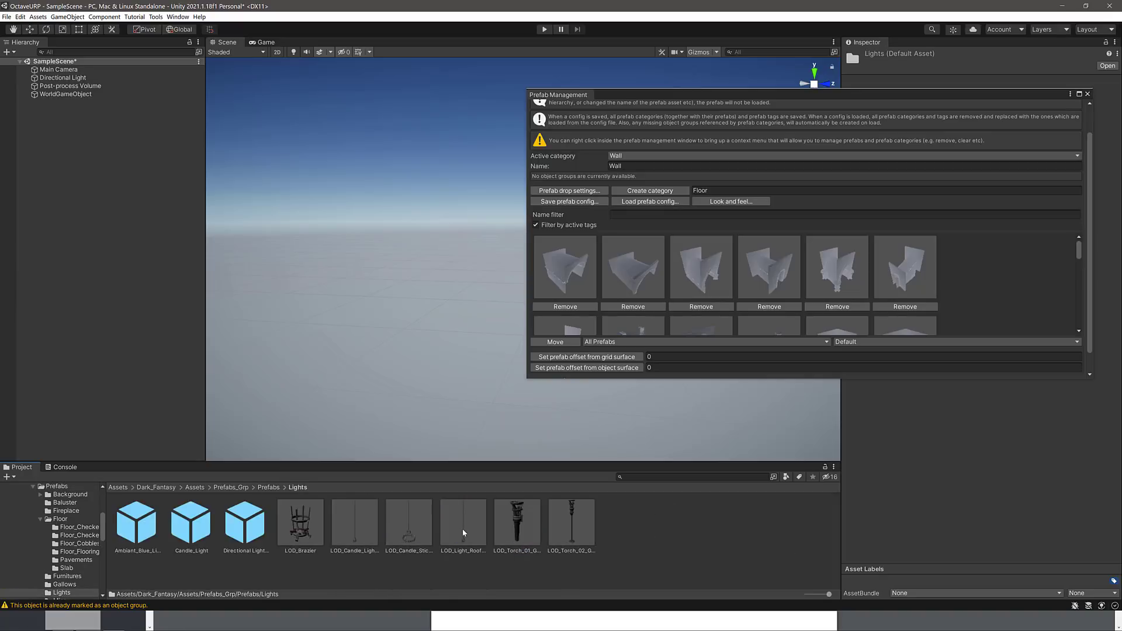
click(274, 487)
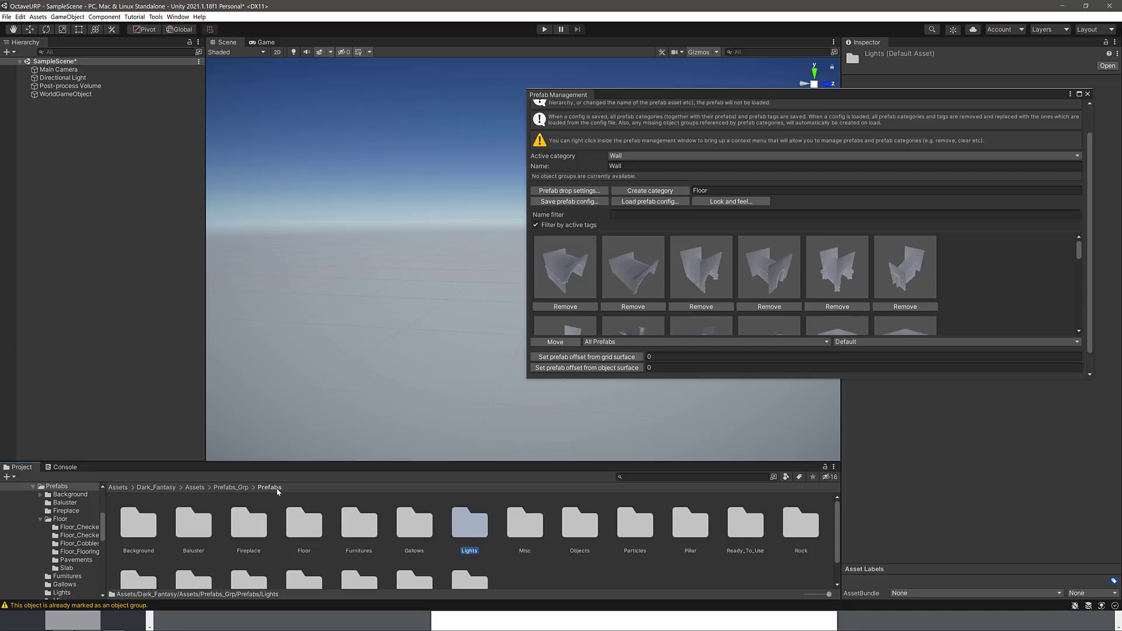
drag(468, 526, 1030, 286)
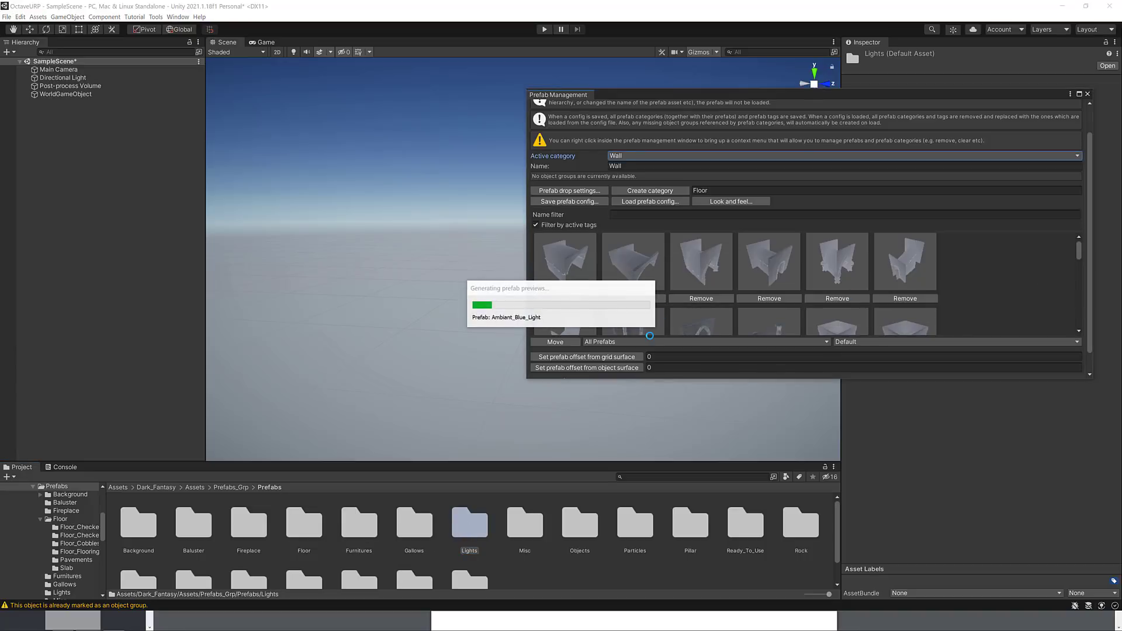
click(1046, 156)
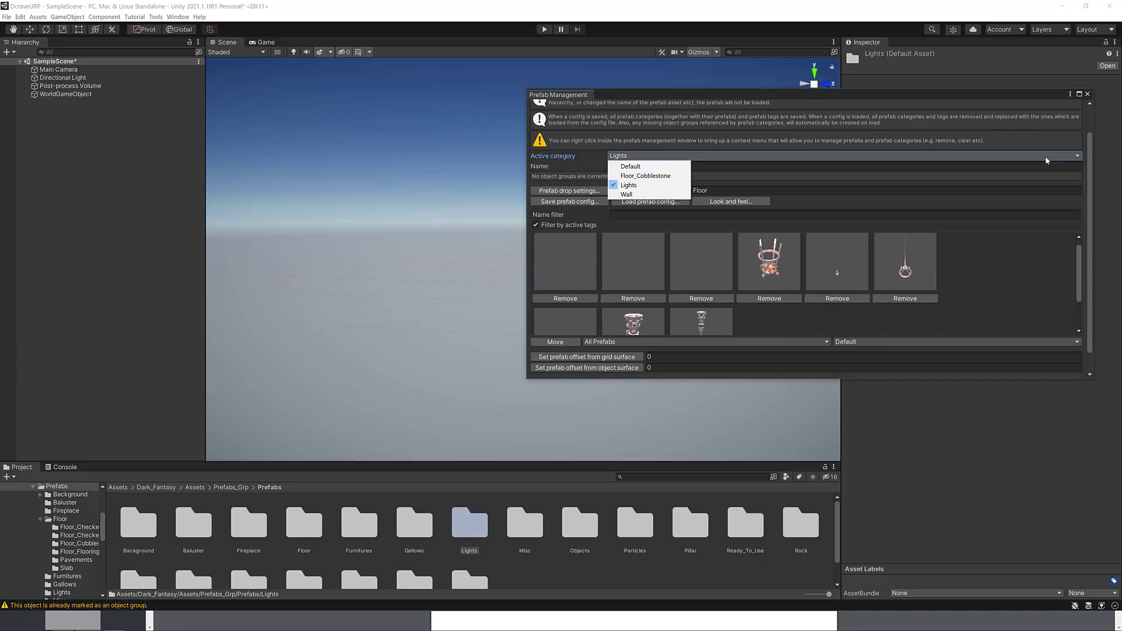
click(966, 308)
- Dock the Prefab Management window alongside Project and Console, and enlarge that docked area upward
drag(576, 95, 187, 503)
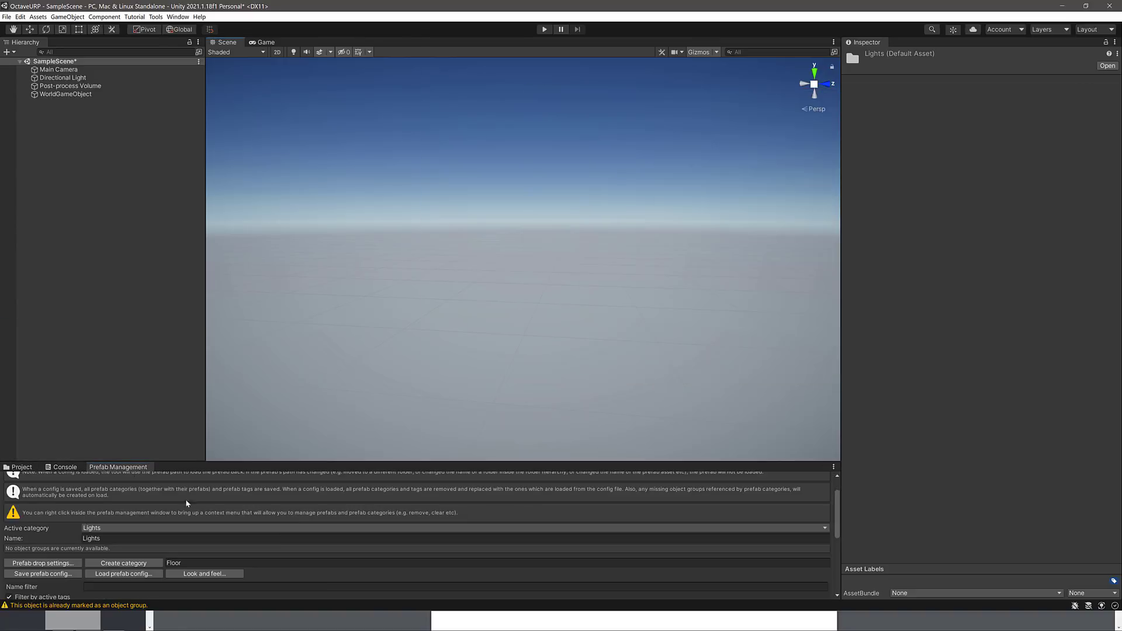
drag(384, 470, 403, 332)
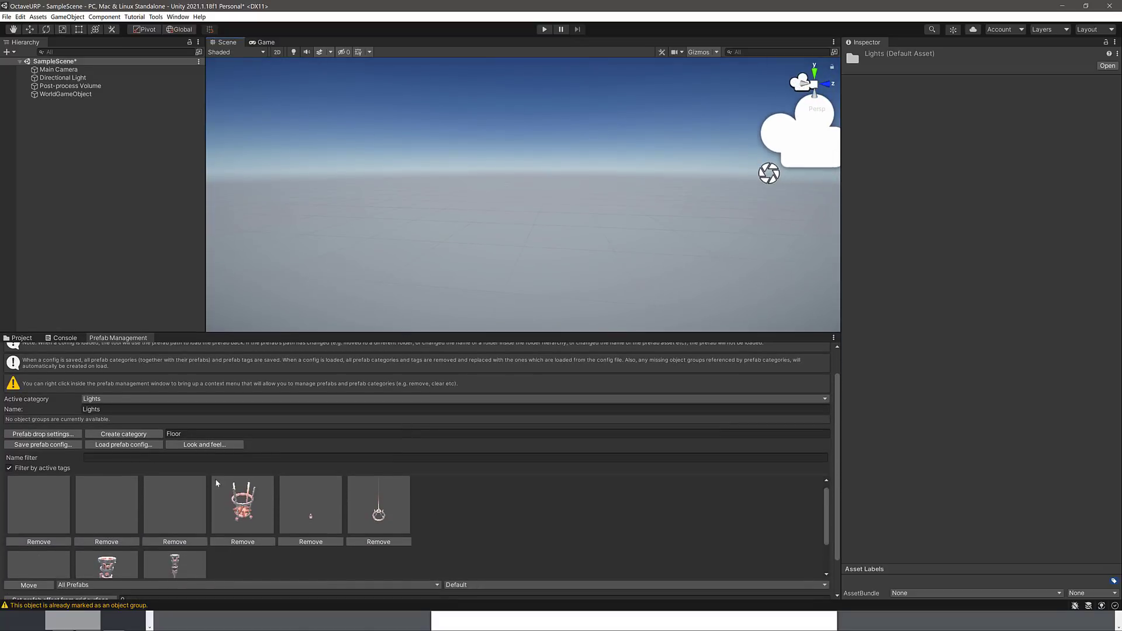
- Open the Look and Feel settings and set prefabs per row to 10 and the prefab preview scale to 0.8
click(224, 444)
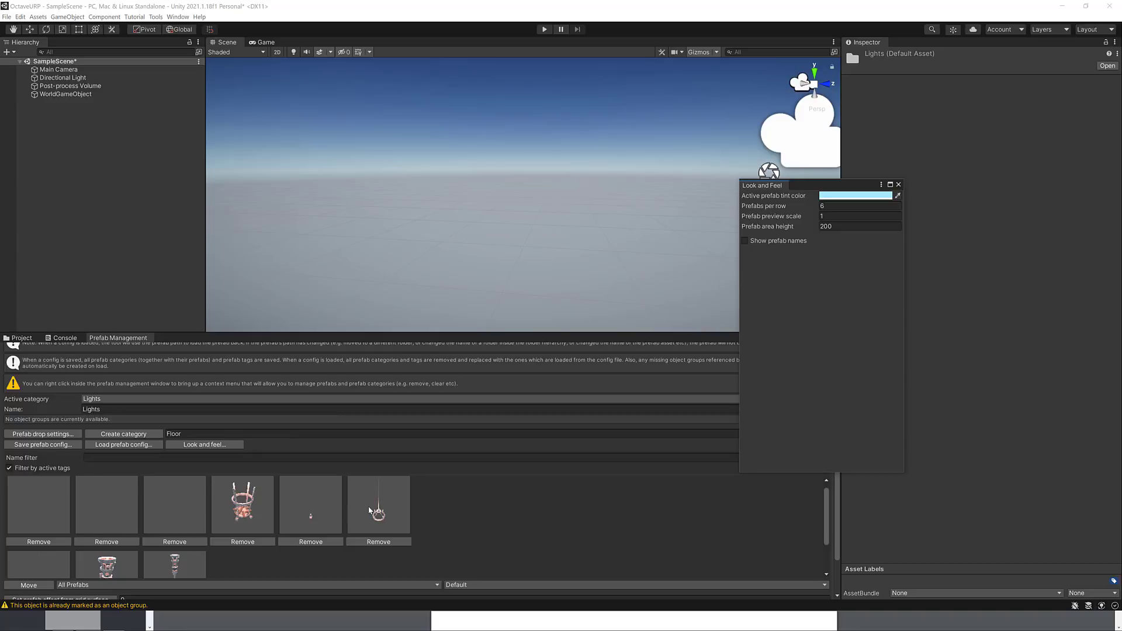
click(797, 209)
text(10)
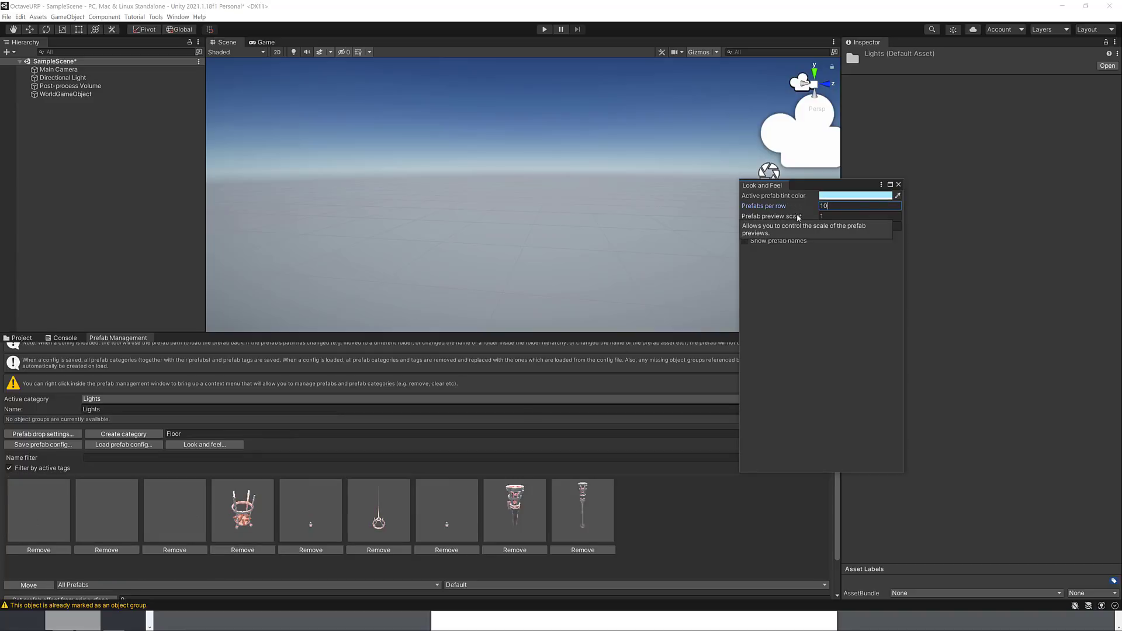
click(834, 218)
text(0.)
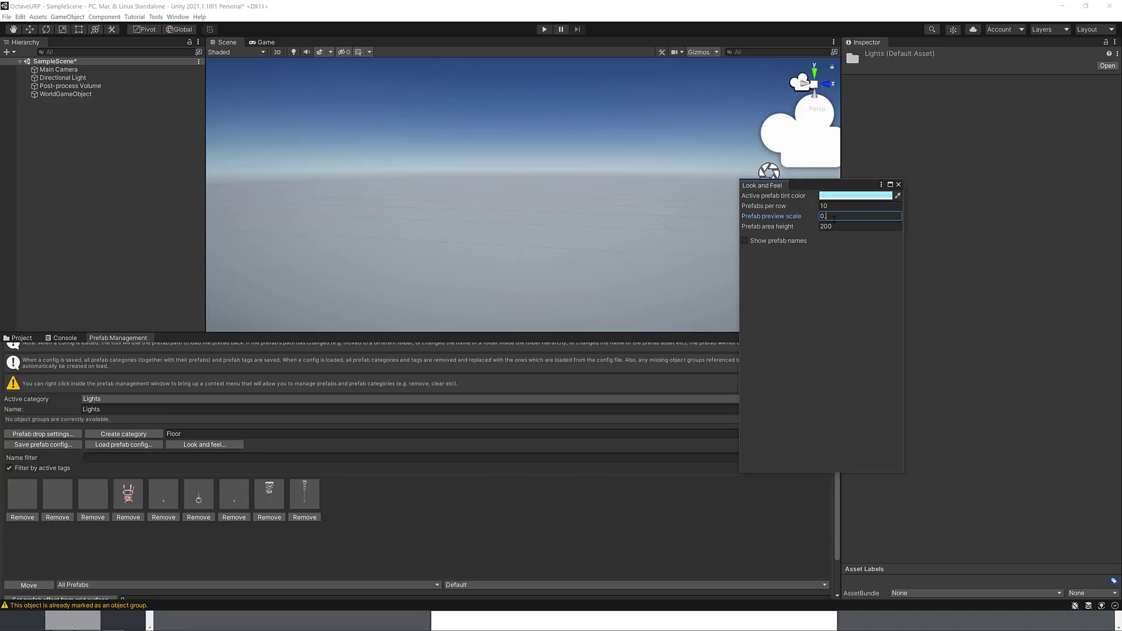
text(8)
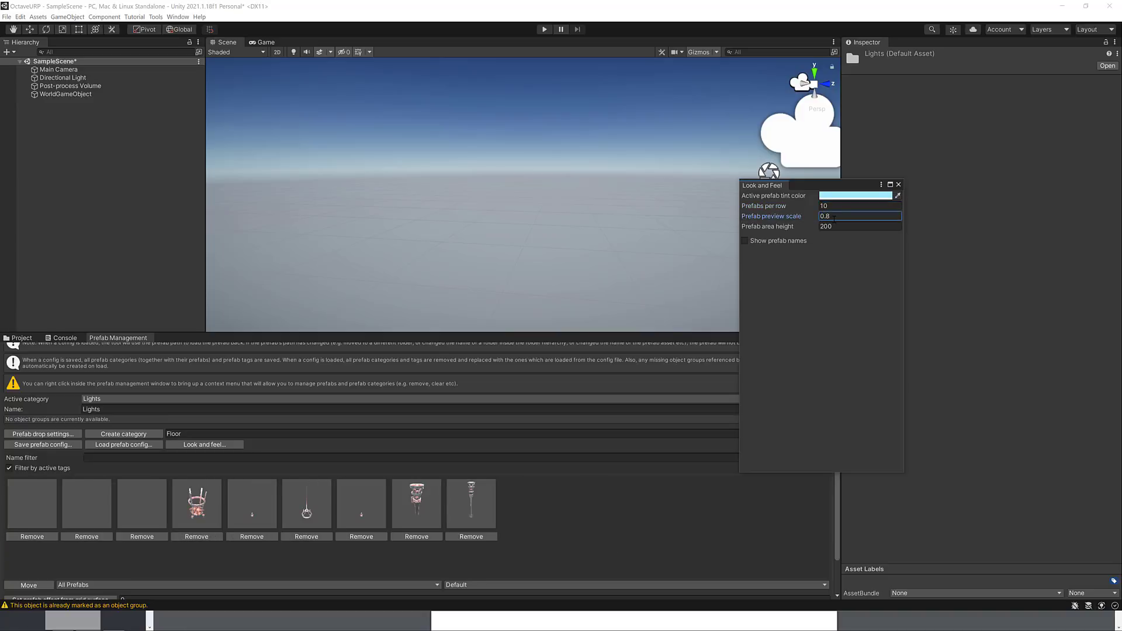
- Set the number of prefabs per row to 12
click(833, 206)
text(4)
key(BackSpace)
text(14)
key(BackSpace)
text(2)
key(Return)
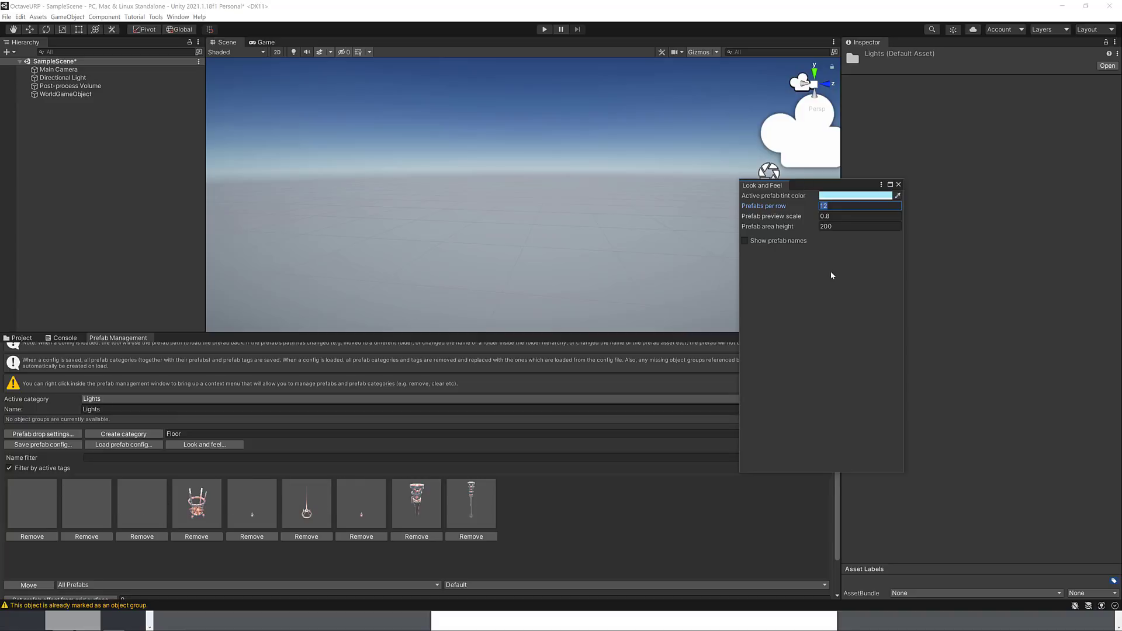
- Set prefabs per row to 9 and the prefab preview scale to 1, and close the Look and Feel settings
text(9)
click(840, 217)
text(1)
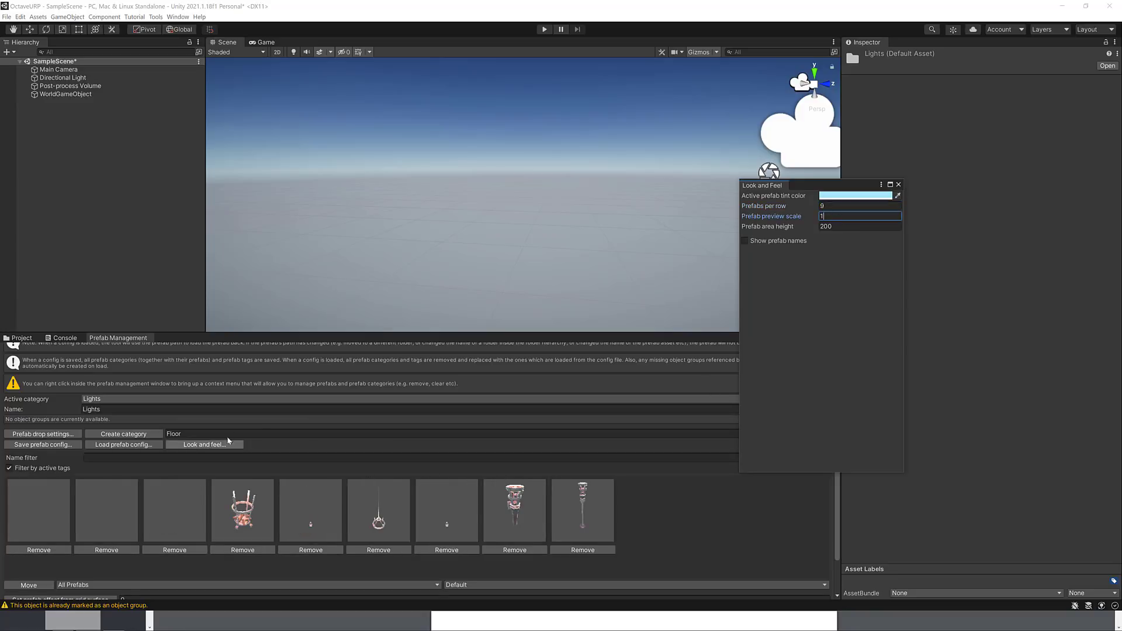
click(898, 185)
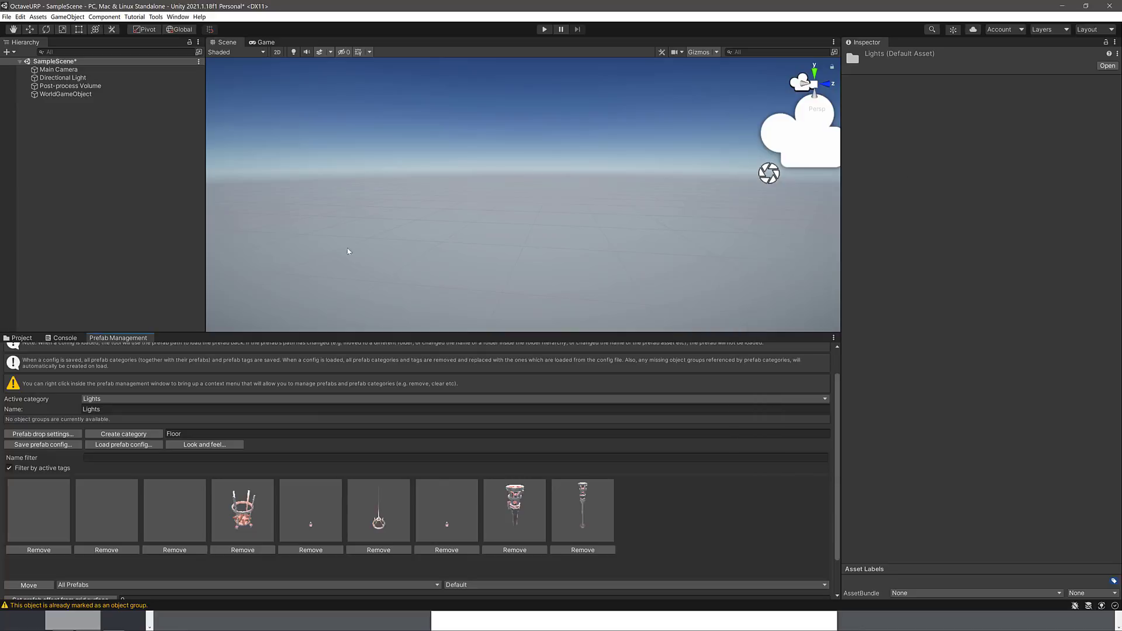
- Make Floor_Cobblestone the active prefab category and pick its second floor tile
click(153, 400)
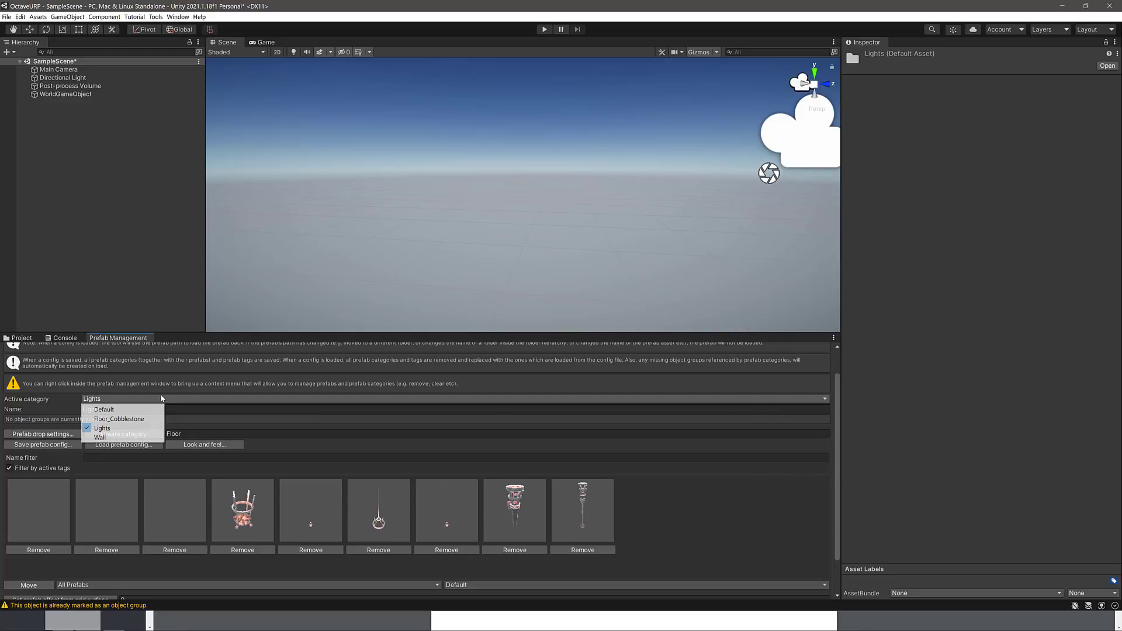
click(119, 418)
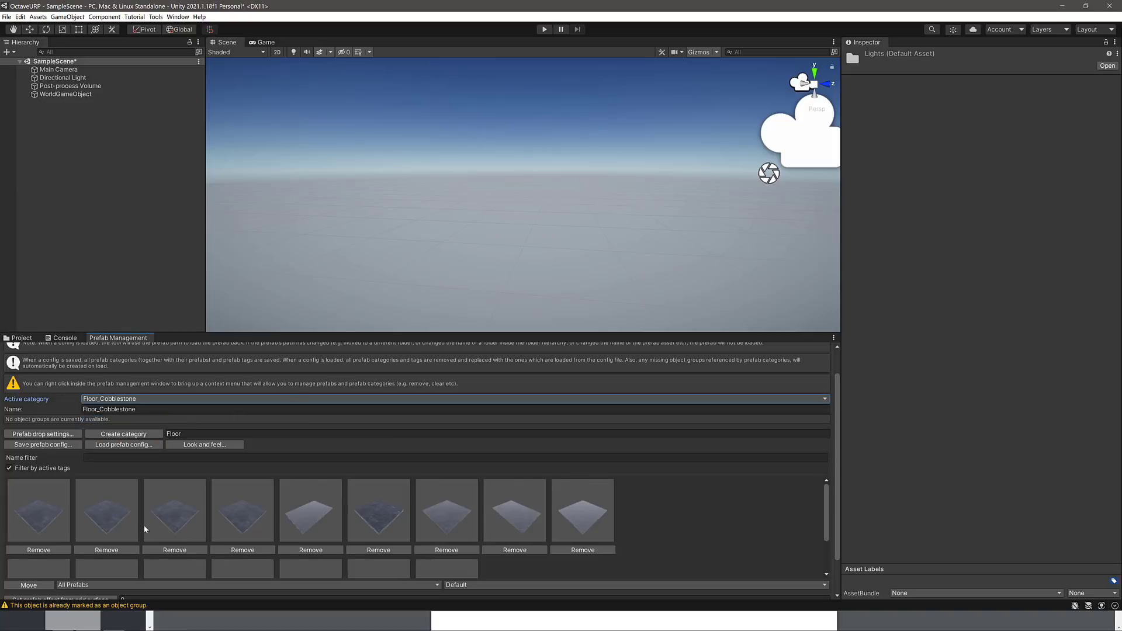
click(122, 516)
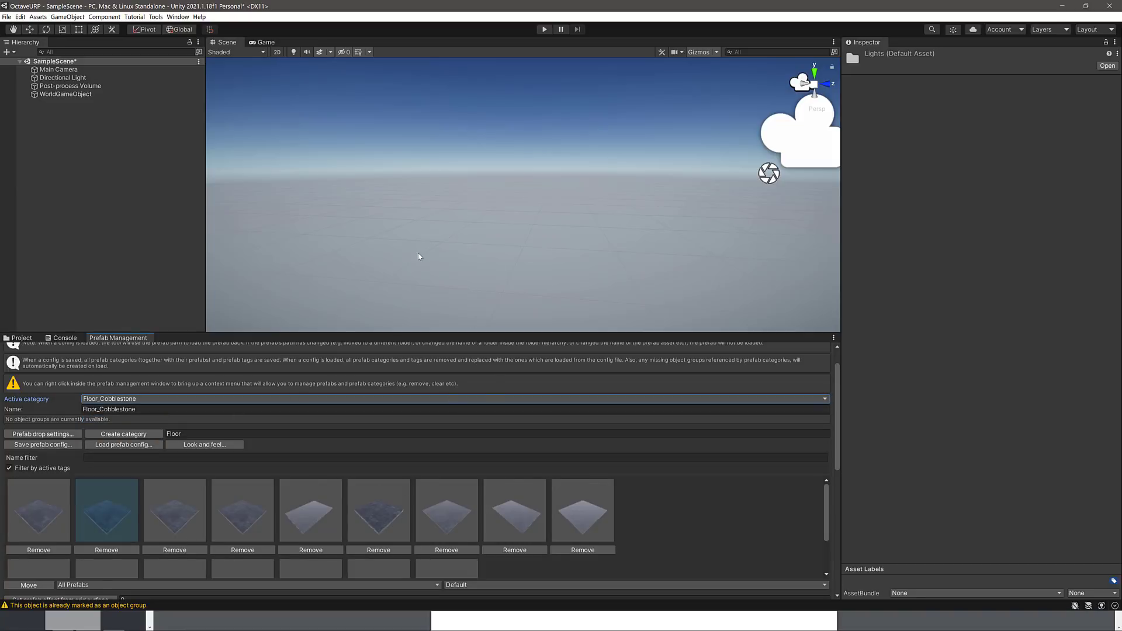
- Select WorldGameObject and set up point-and-click placement with the first floor prefab, SNAP_Floor_01_C
click(69, 86)
click(65, 94)
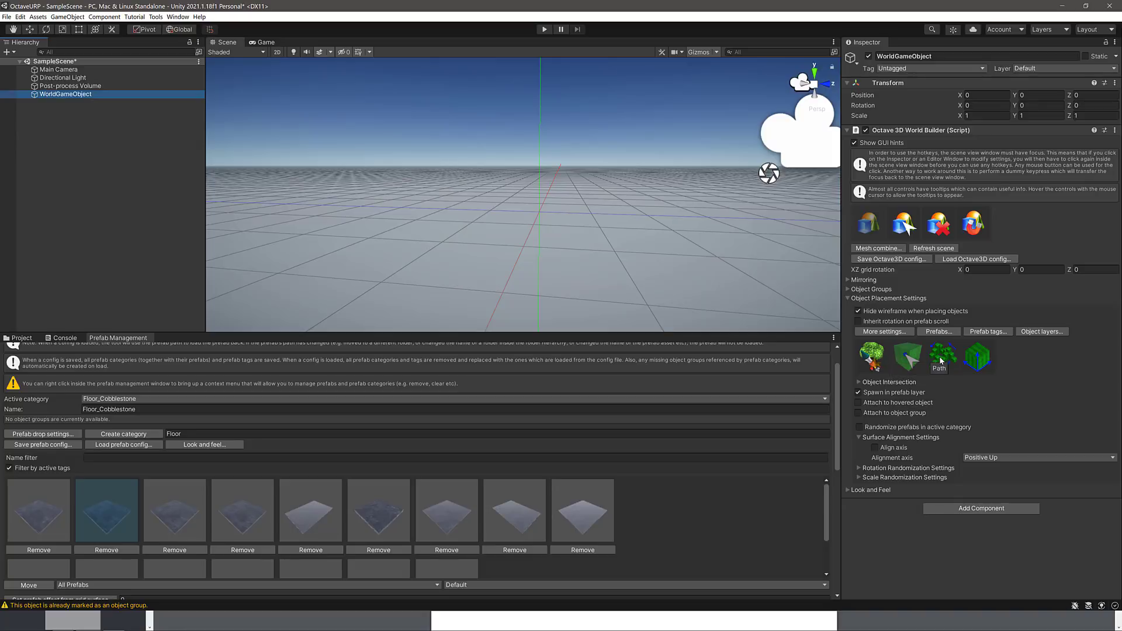
click(908, 359)
click(39, 511)
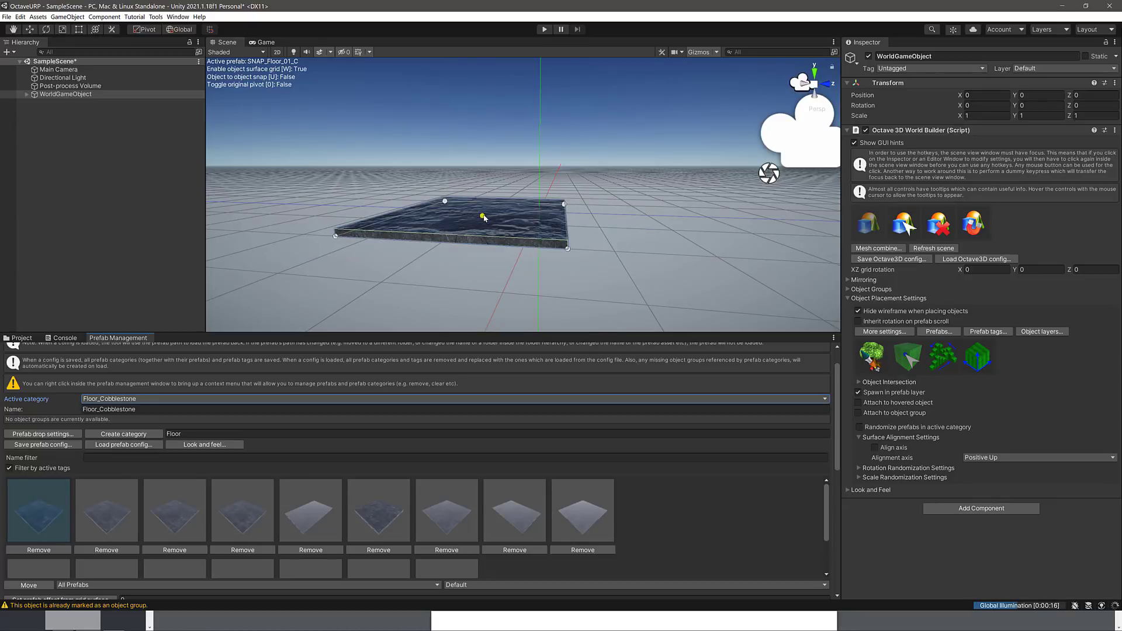
- Rotate the SNAP_Floor_01_C placement guide around the X axis until it lies flat at -180 degrees, and place the tile on the grid
key(x)
key(x)
key(x)
key(x)
key(x)
key(x)
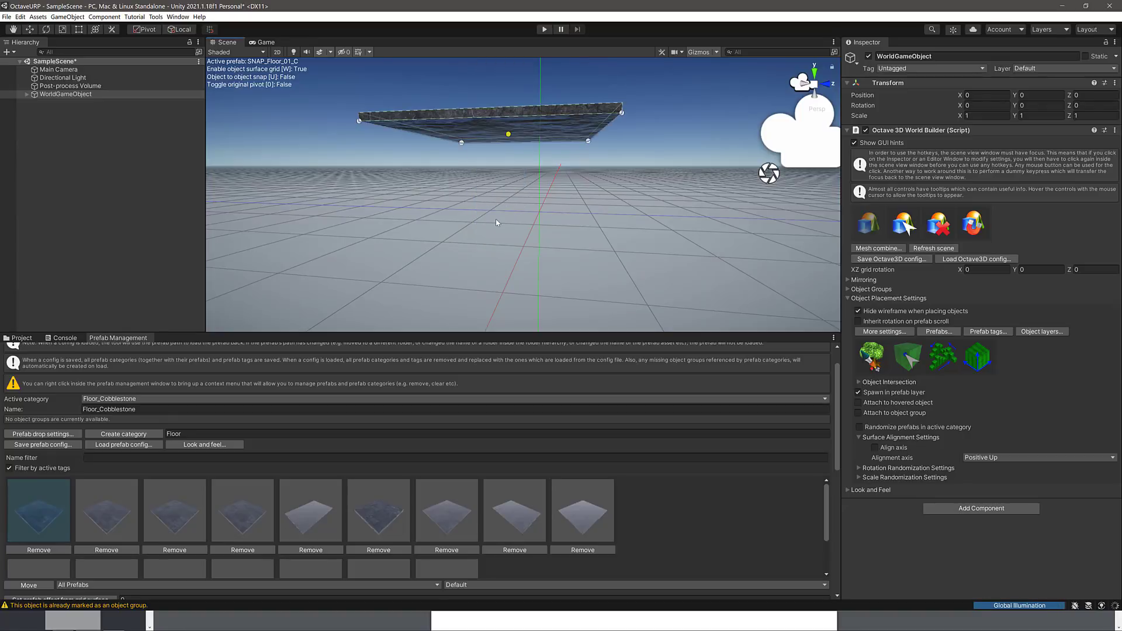
key(x)
key(x)
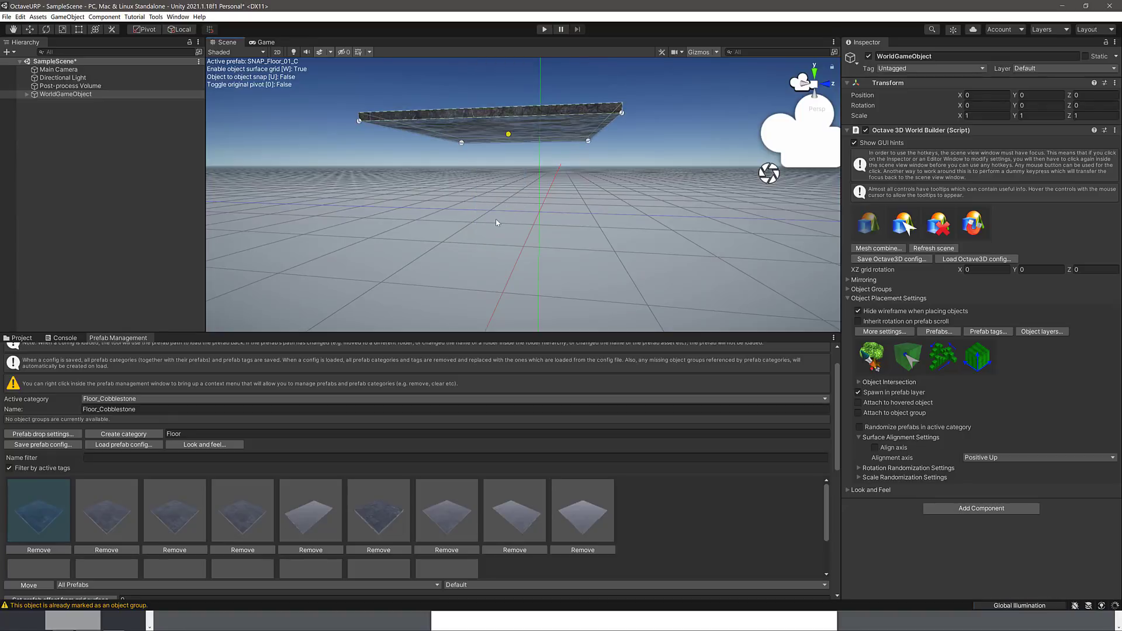
key(x)
key(x)
key(x)
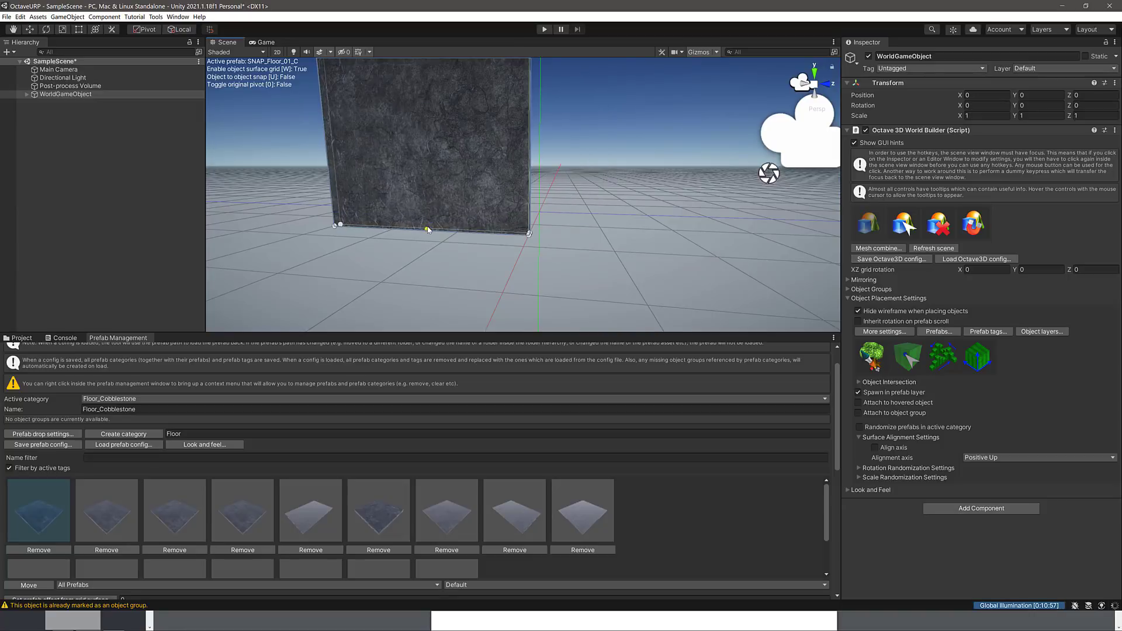
key(x)
key(x)
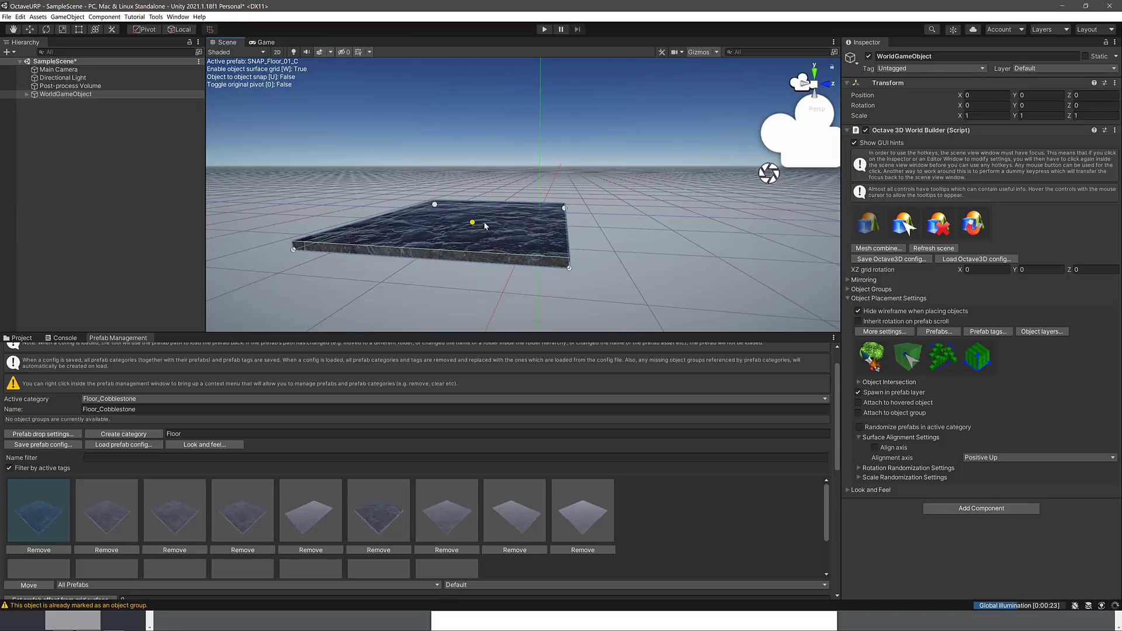
key(x)
key(x)
key(x)
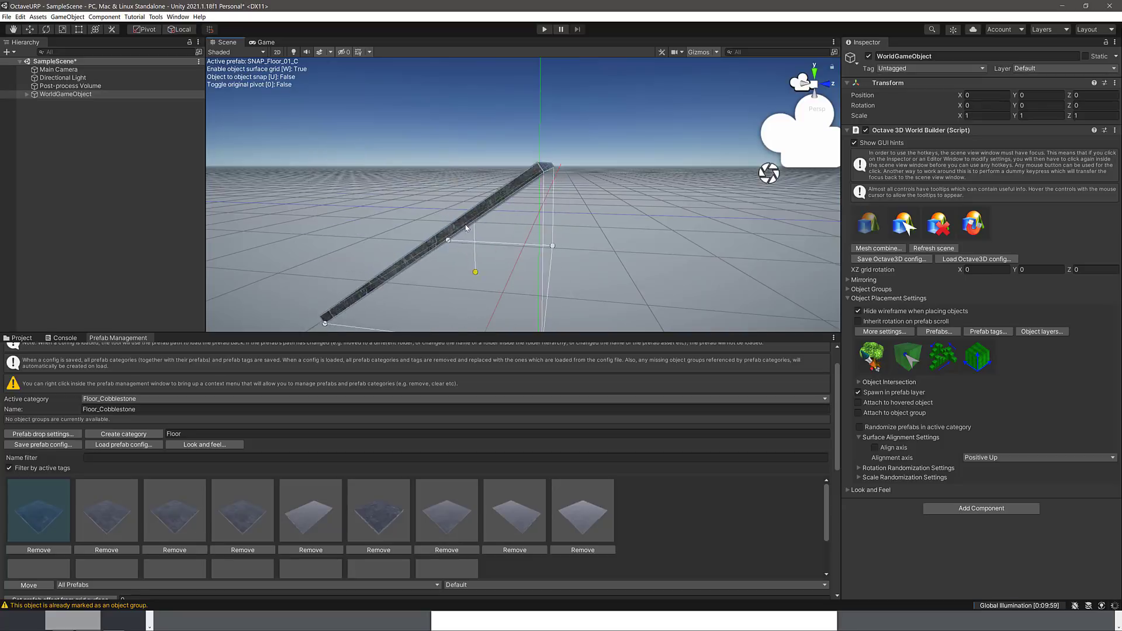
key(x)
key(x)
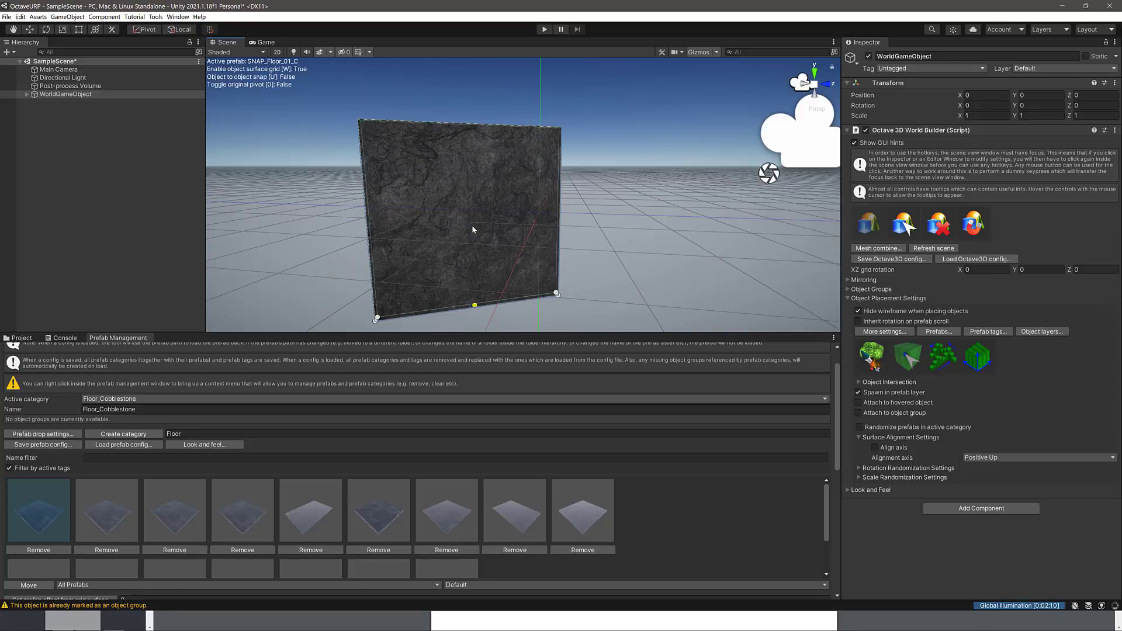
key(x)
key(x)
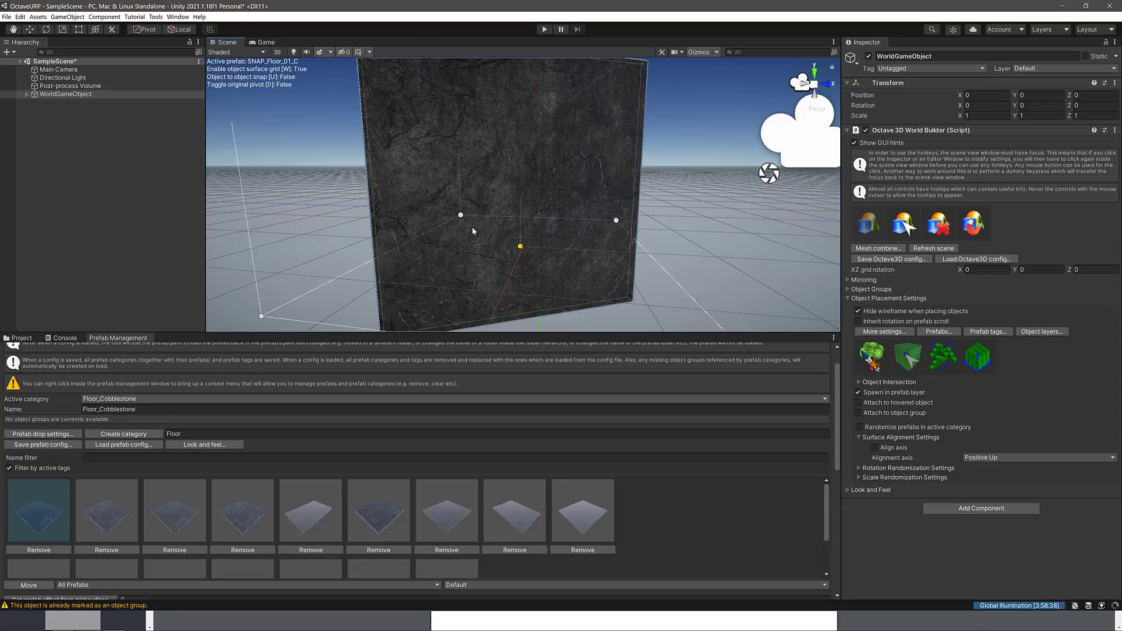
key(x)
key(x)
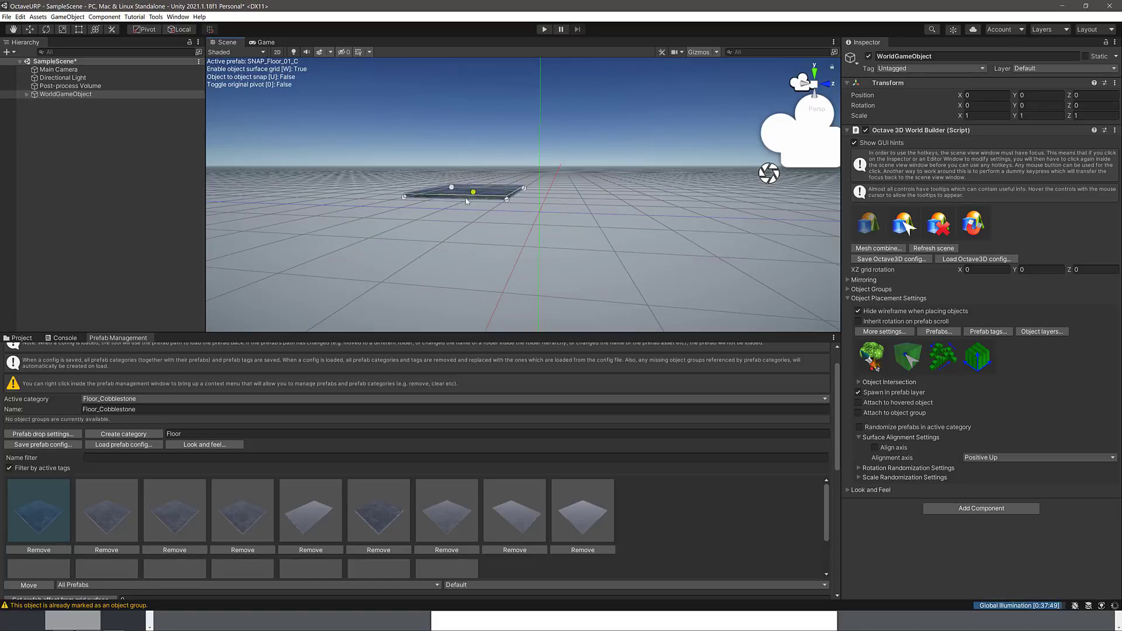
click(456, 221)
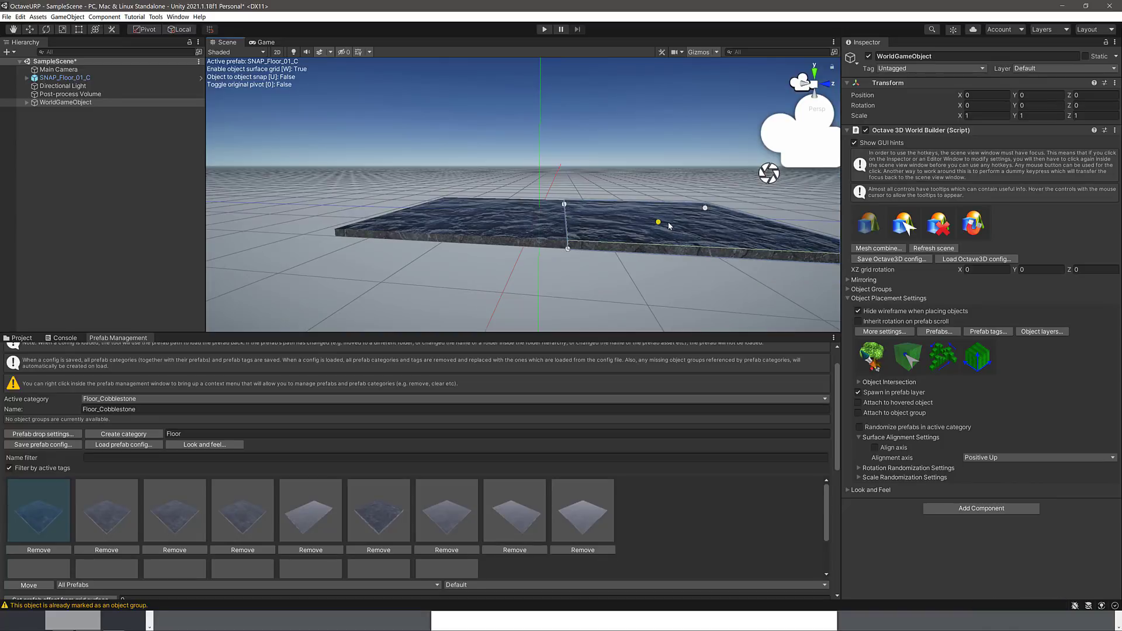
- Switch to Octave3D Hotkeys.pdf in Opera, read through the object placement hotkeys, and return to the Unity scene
key(alt+Tab)
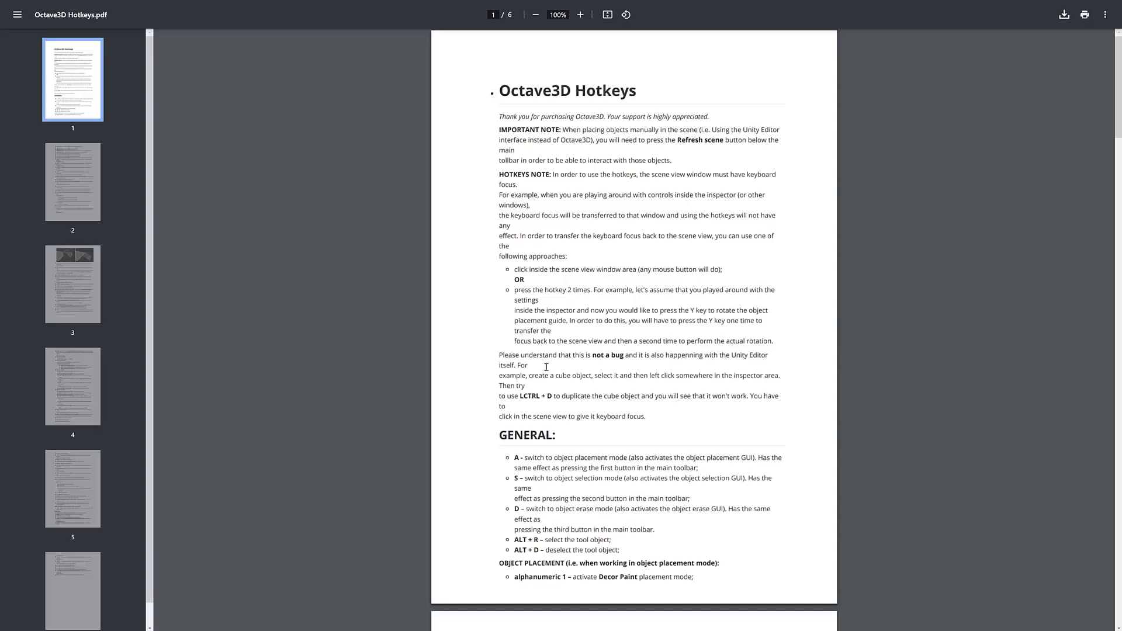
scroll(544, 368, down, 1)
scroll(544, 368, down, 10)
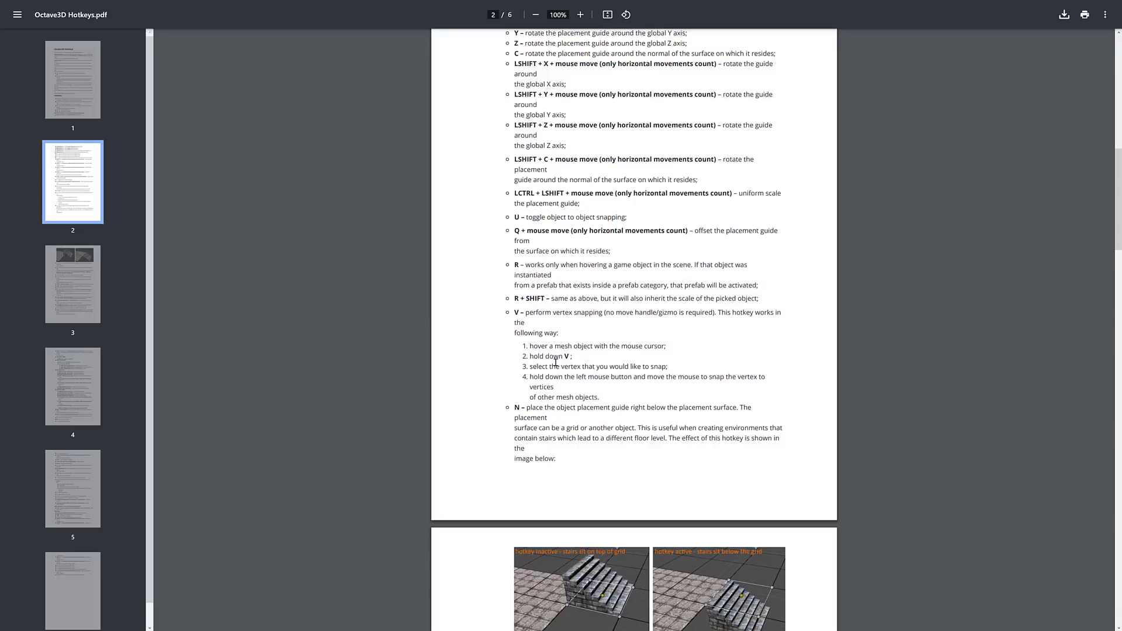
key(alt+Tab)
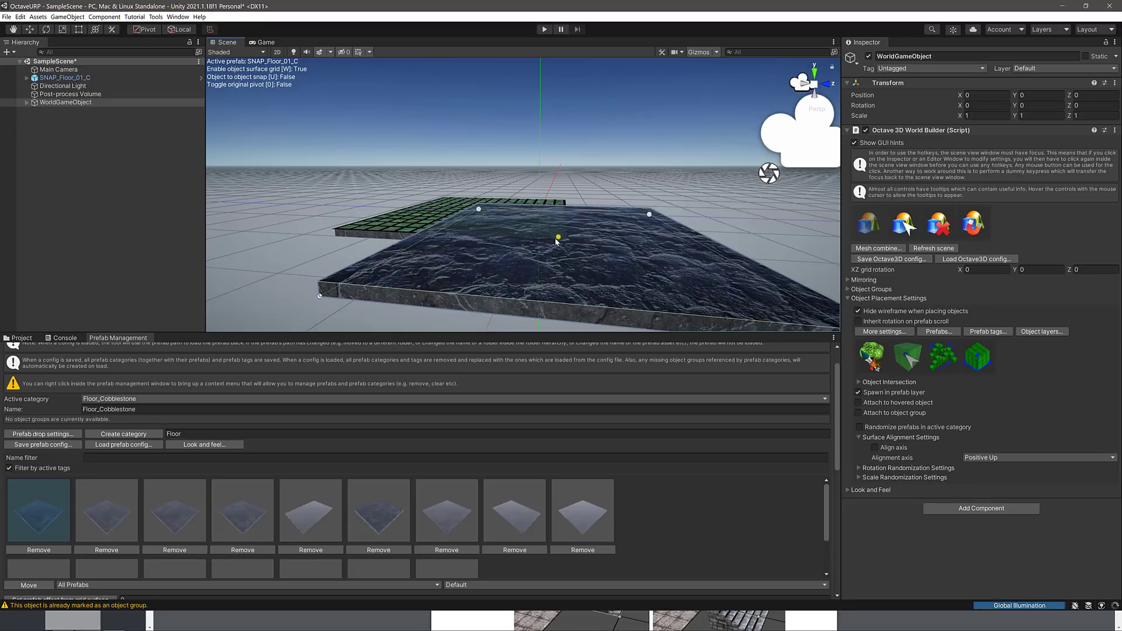
key(alt+Tab)
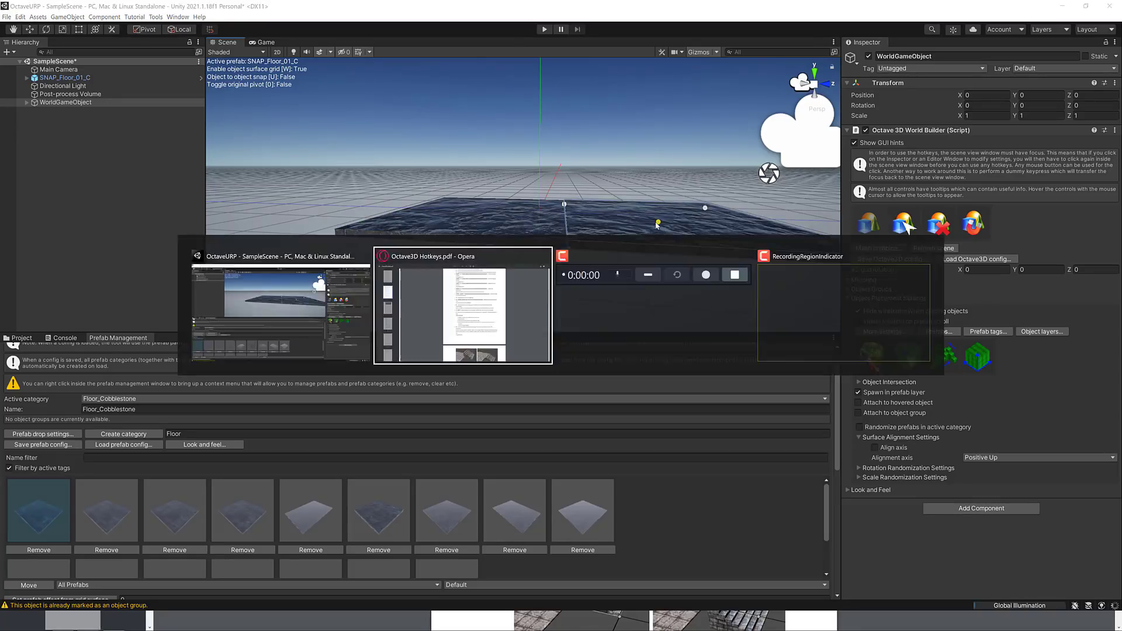
scroll(656, 225, down, 7)
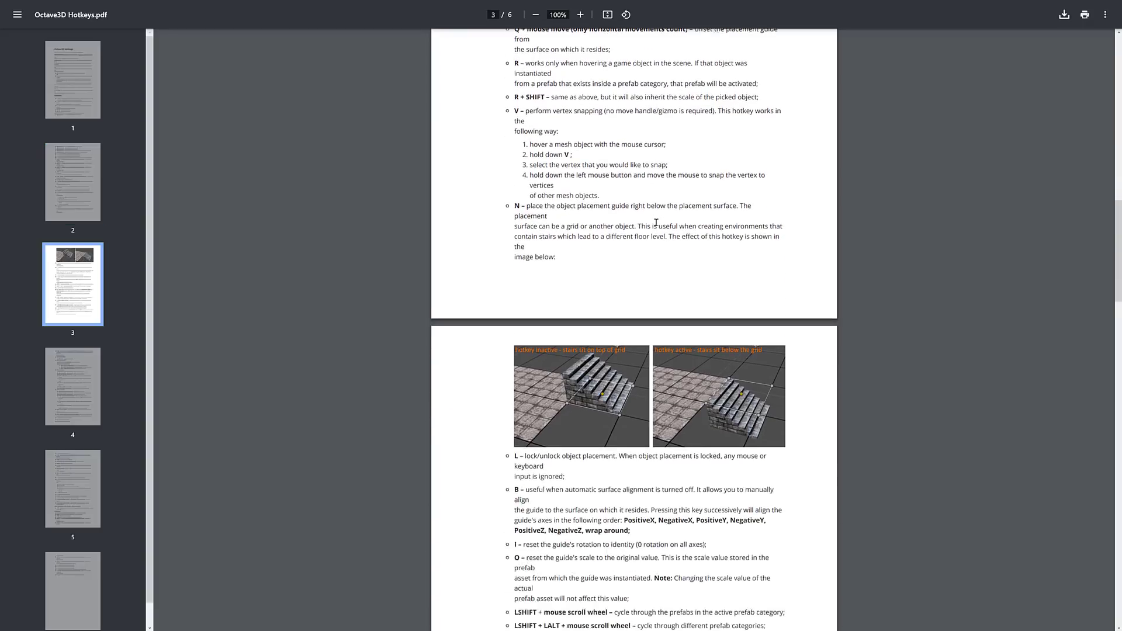
scroll(656, 222, down, 2)
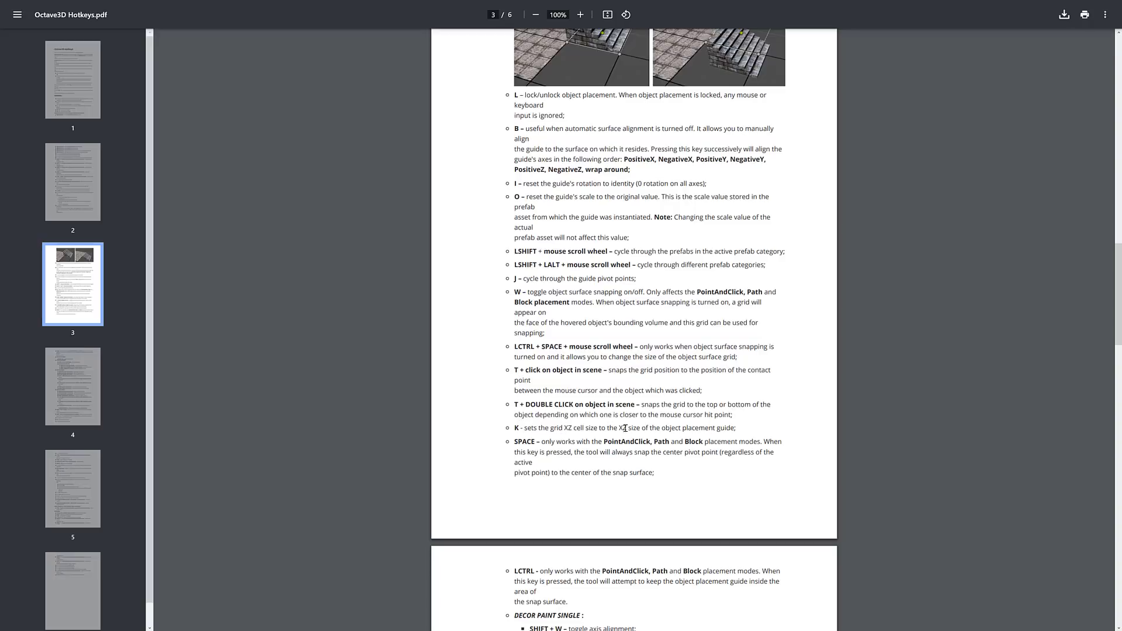
key(alt+Tab)
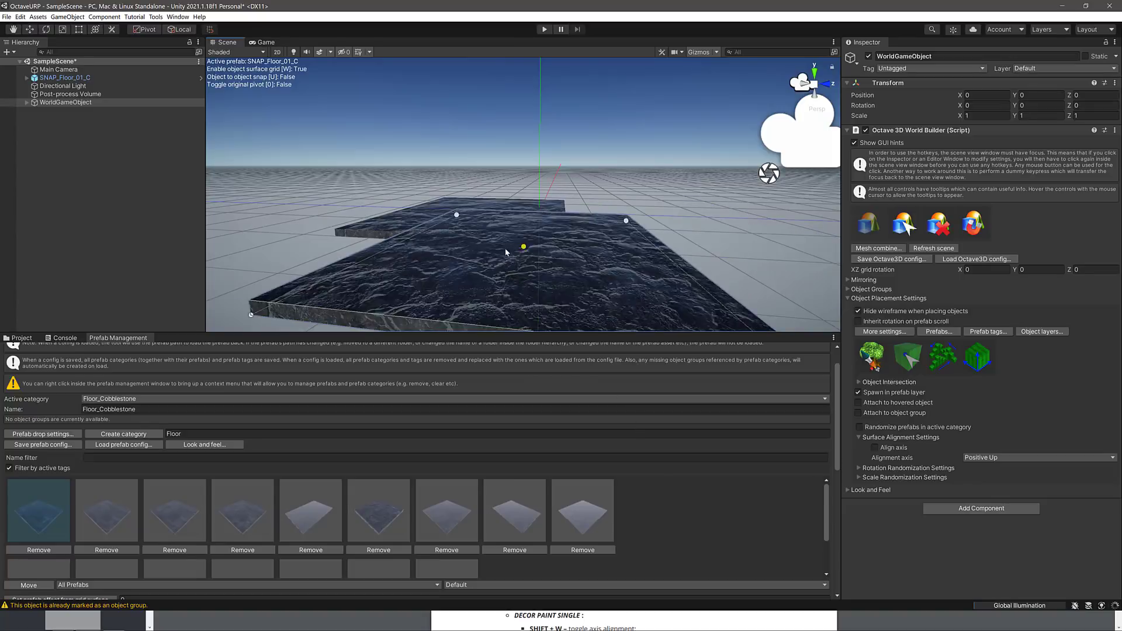
- Place a second SNAP_Floor_01_C tile partly alongside the first one
click(514, 218)
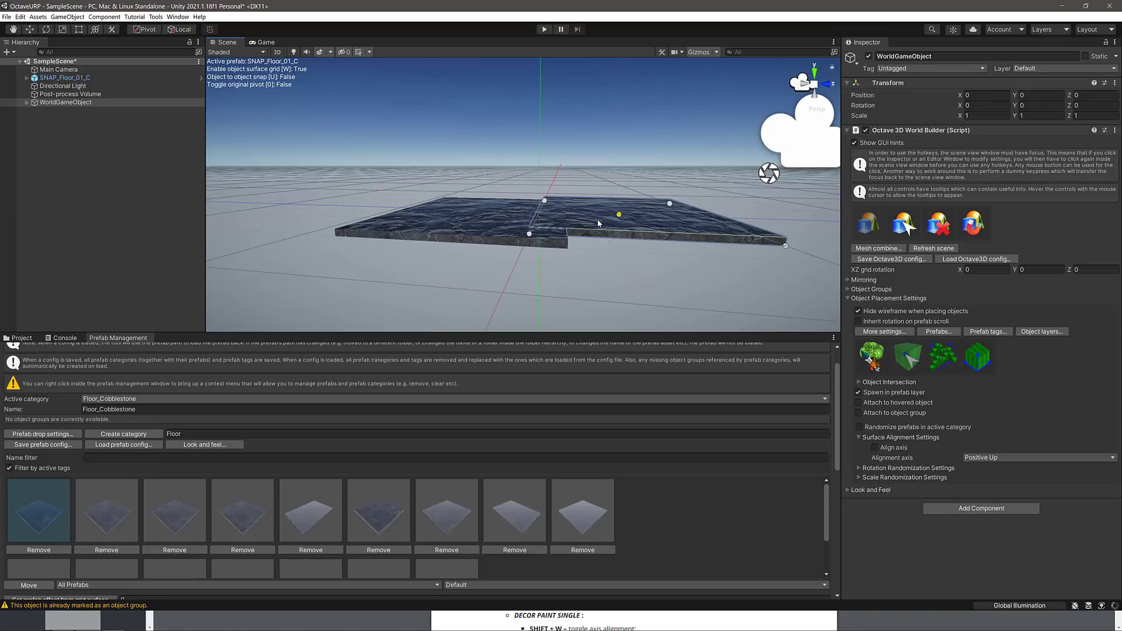
click(595, 226)
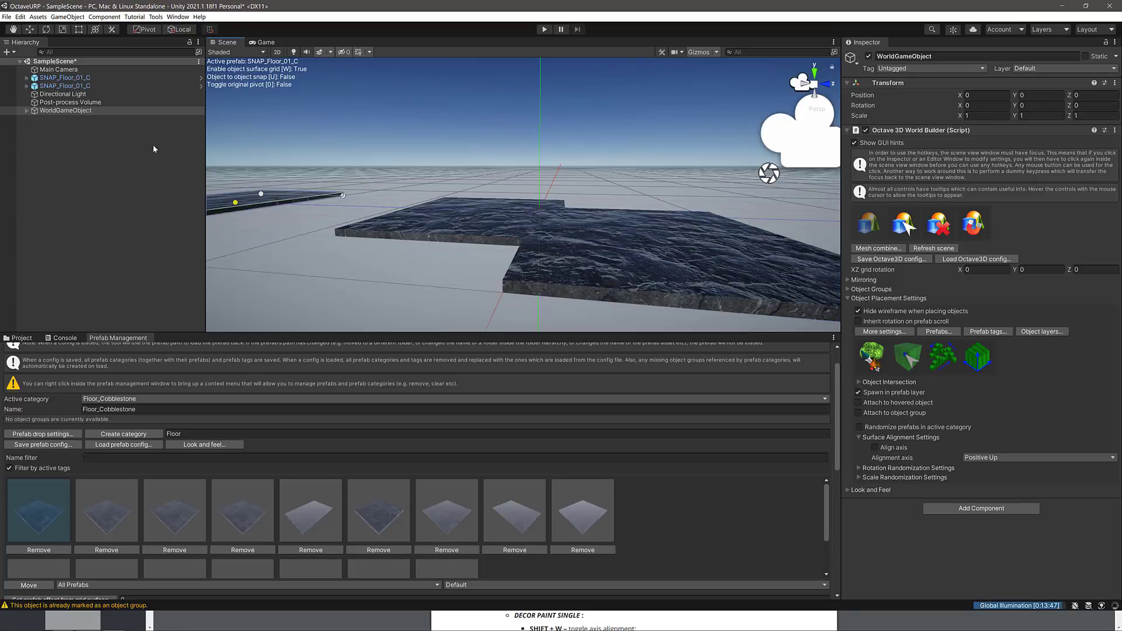
- Select both SNAP_Floor_01_C objects in the hierarchy and examine the Octave3D group options offered for them
click(66, 78)
shift+click(69, 86)
right_click(70, 86)
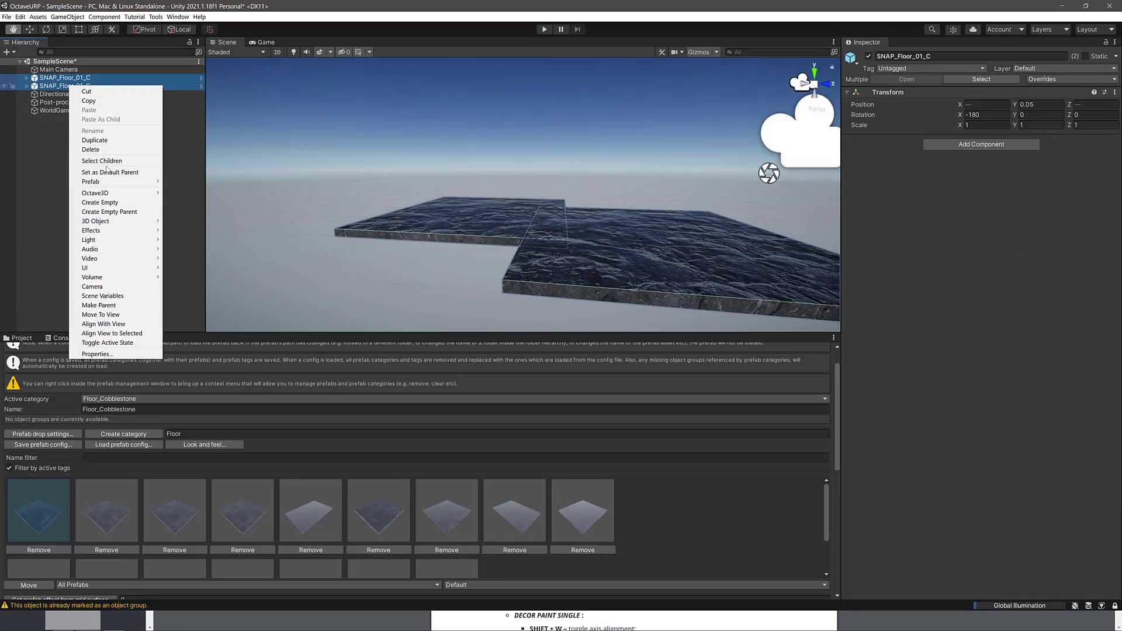
mouse_move(96, 194)
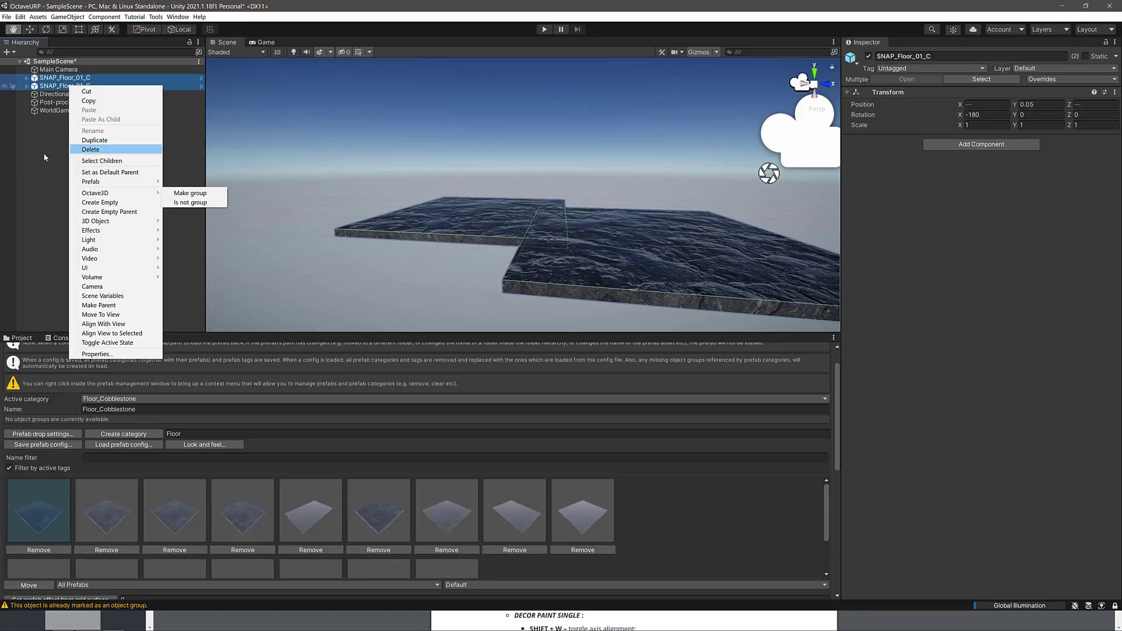
click(74, 85)
- Switch the hierarchy selection from the two floor tiles back to WorldGameObject to bring up the Octave3D placement settings
click(59, 69)
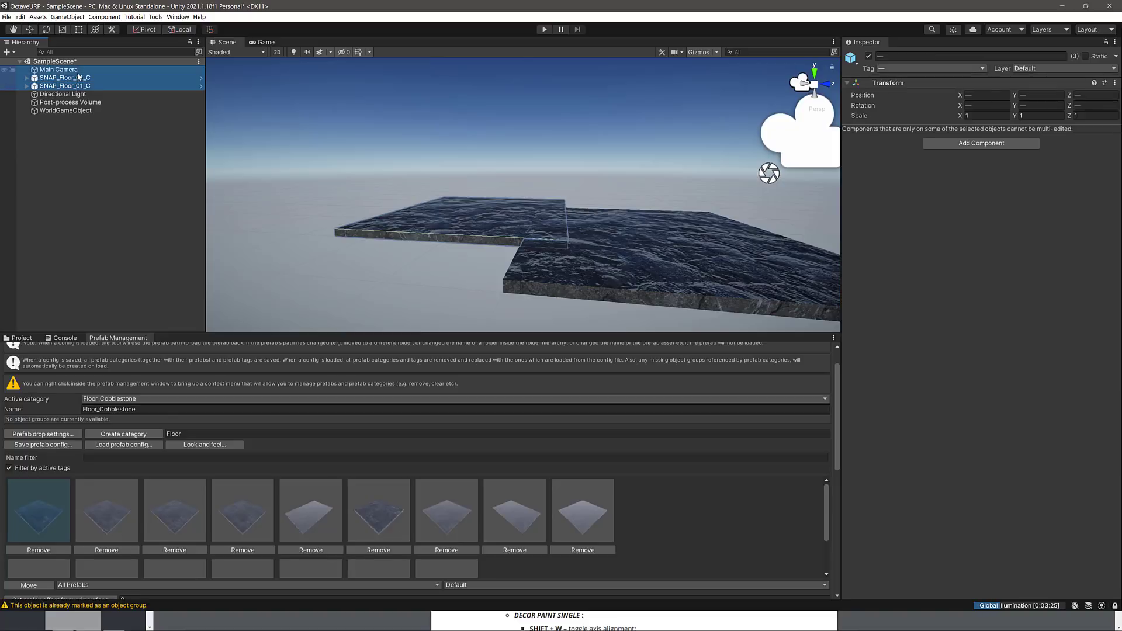
click(65, 78)
ctrl+click(64, 86)
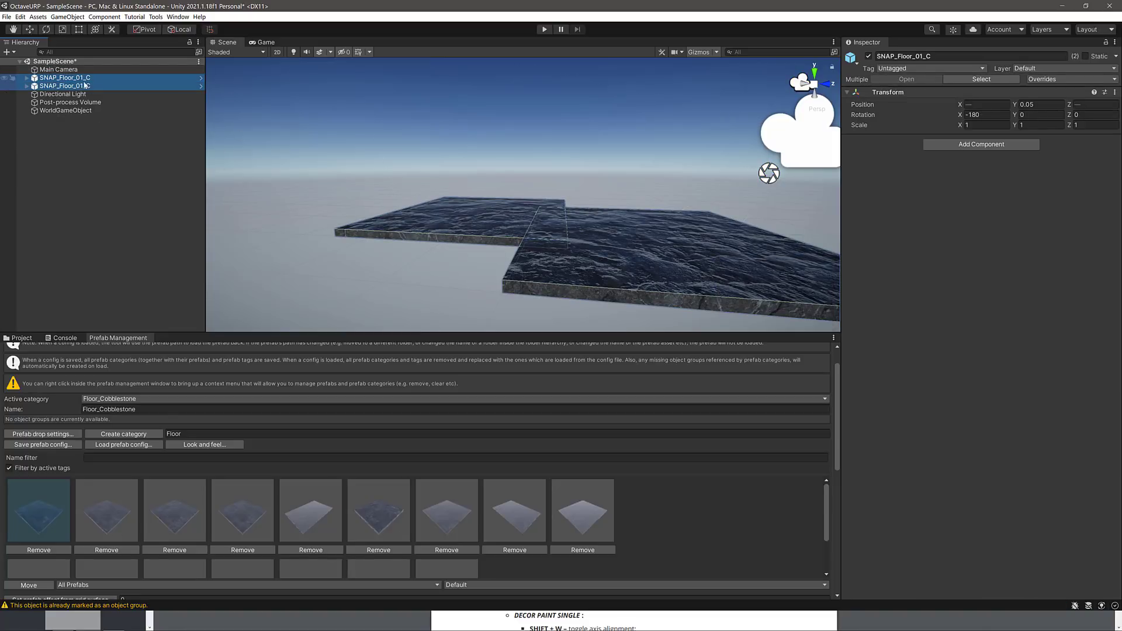
click(66, 111)
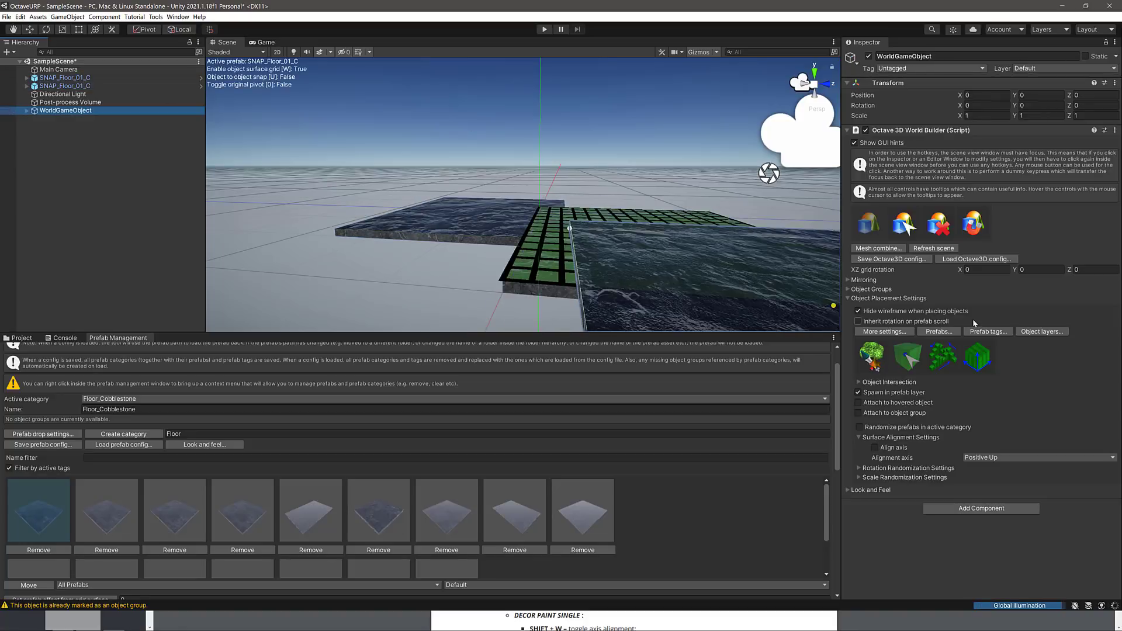
- Delete both SNAP_Floor_01_C tiles, reselect WorldGameObject and refresh the Octave3D scene
click(925, 249)
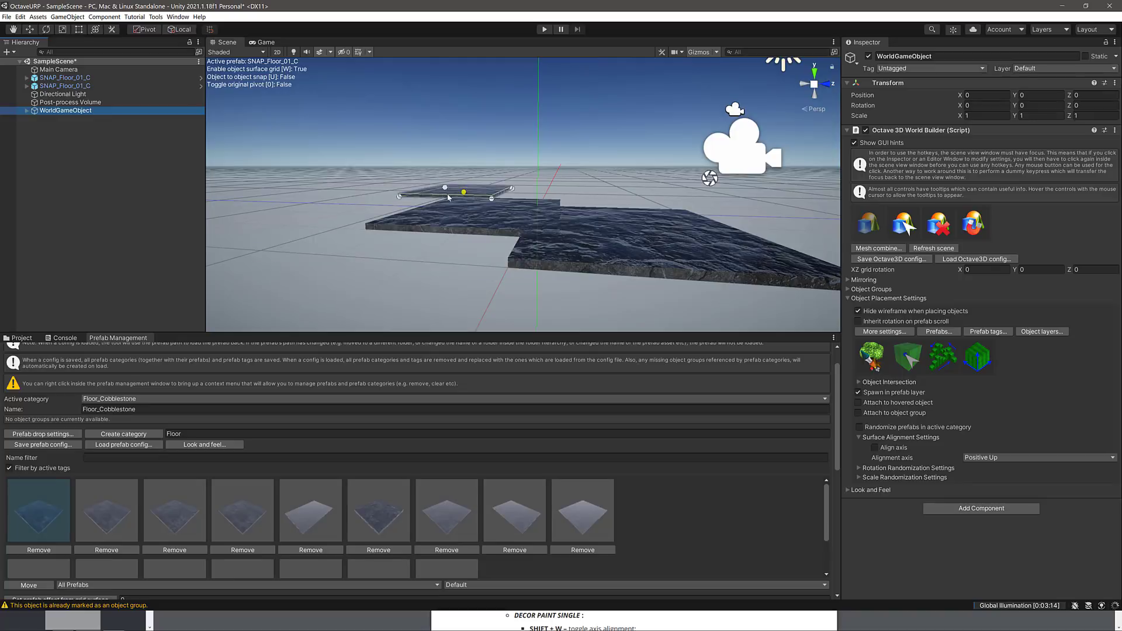
click(94, 86)
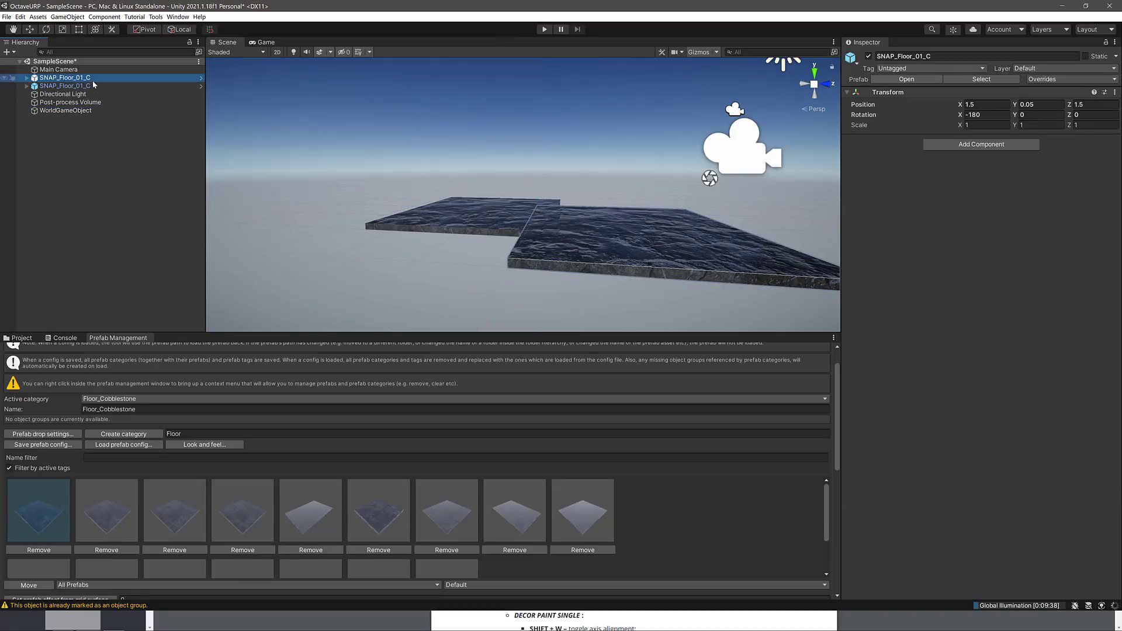
key(Delete)
click(87, 78)
key(Delete)
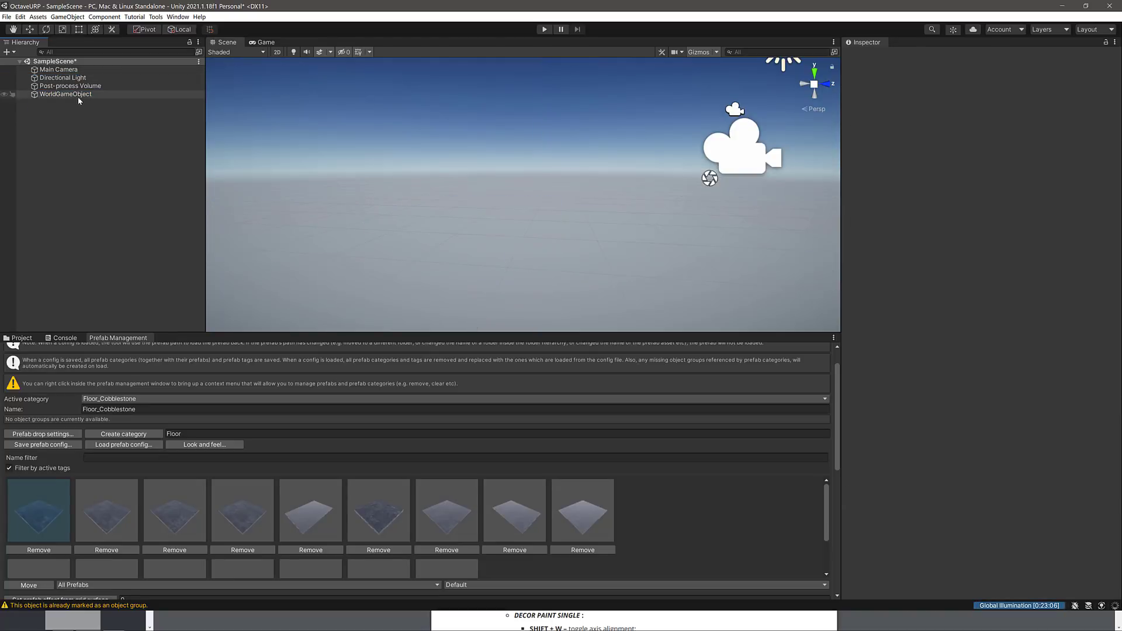
click(65, 94)
click(935, 248)
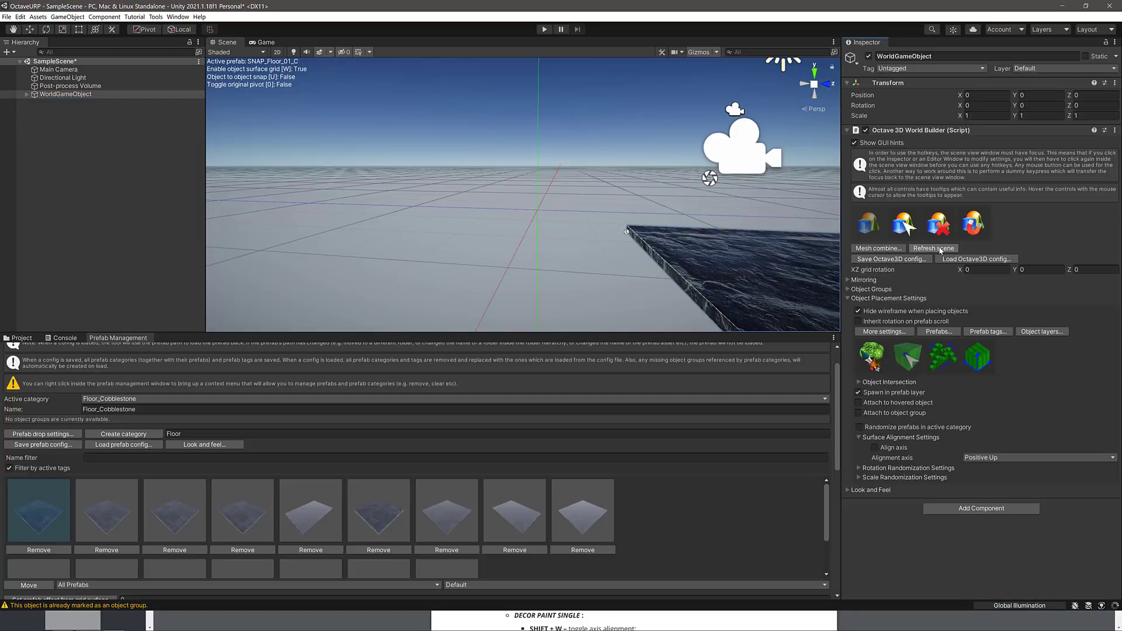
- Try to lay out SNAP_Floor_01_C tiles along a path in path placement mode, then return to point-and-click placement
click(941, 361)
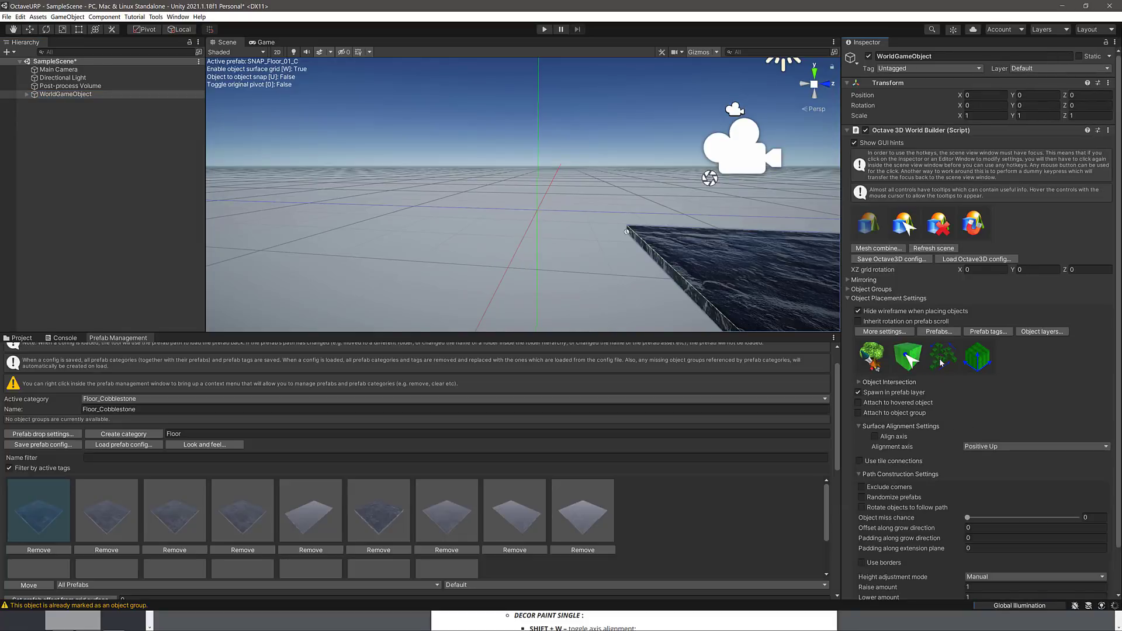
click(739, 222)
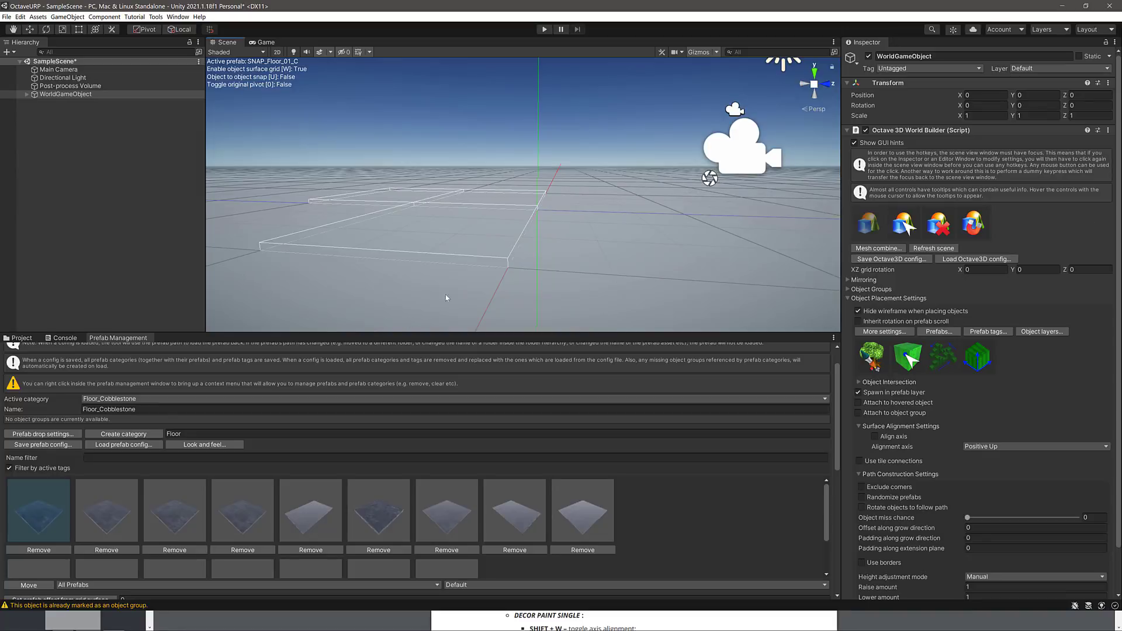
alt+drag(675, 261, 608, 260)
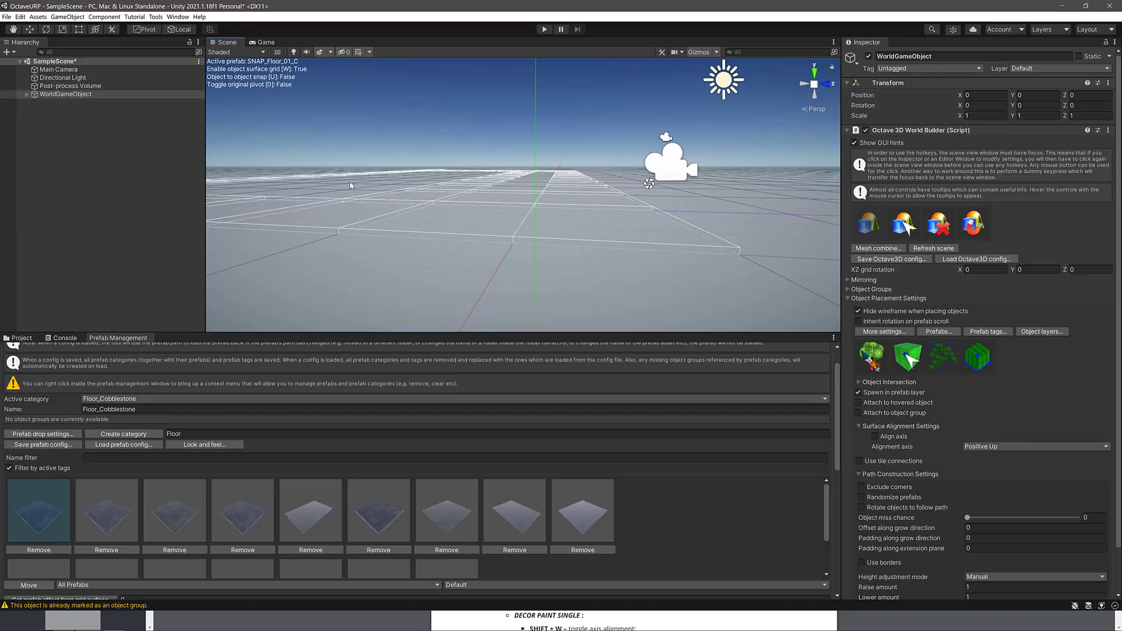
key(2)
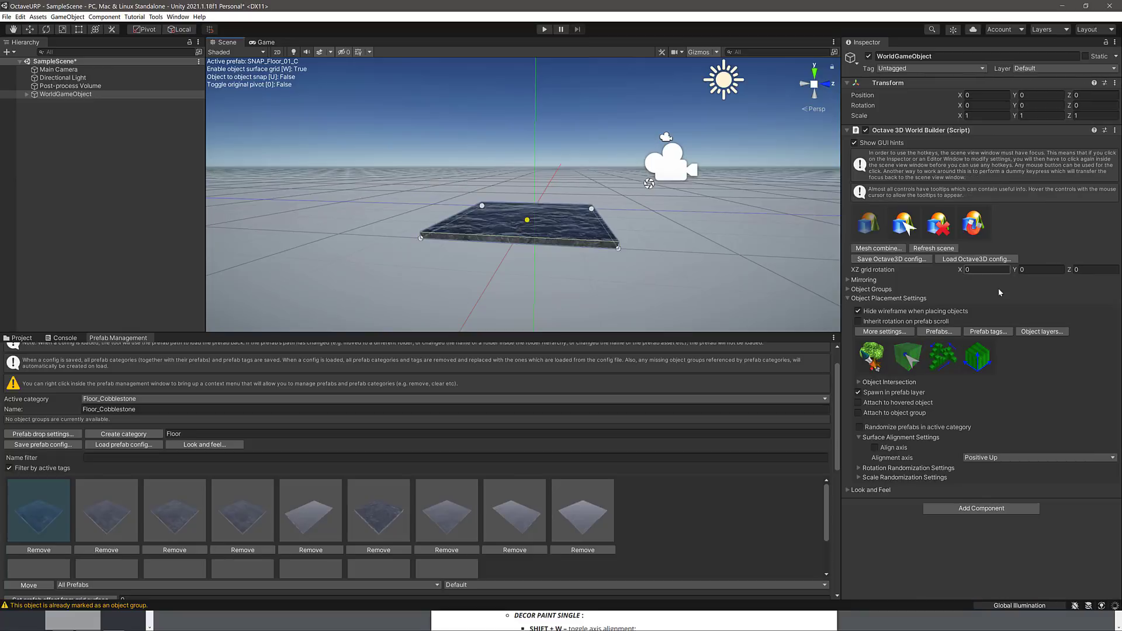
- Lay a rectangular block of SNAP_Floor_01_C tiles in block placement mode
key(4)
drag(515, 259, 408, 169)
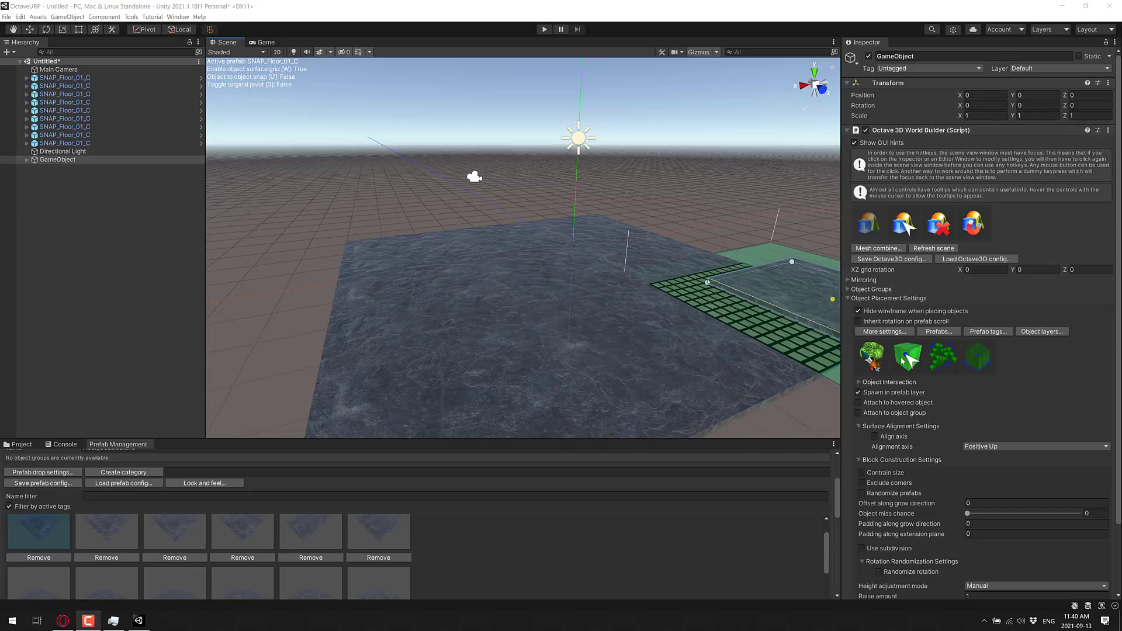
- Switch to point-and-click placement, set the active prefab category to Wall and choose the SNAP_LOD_Wall_Alcove_03 prefab
click(902, 358)
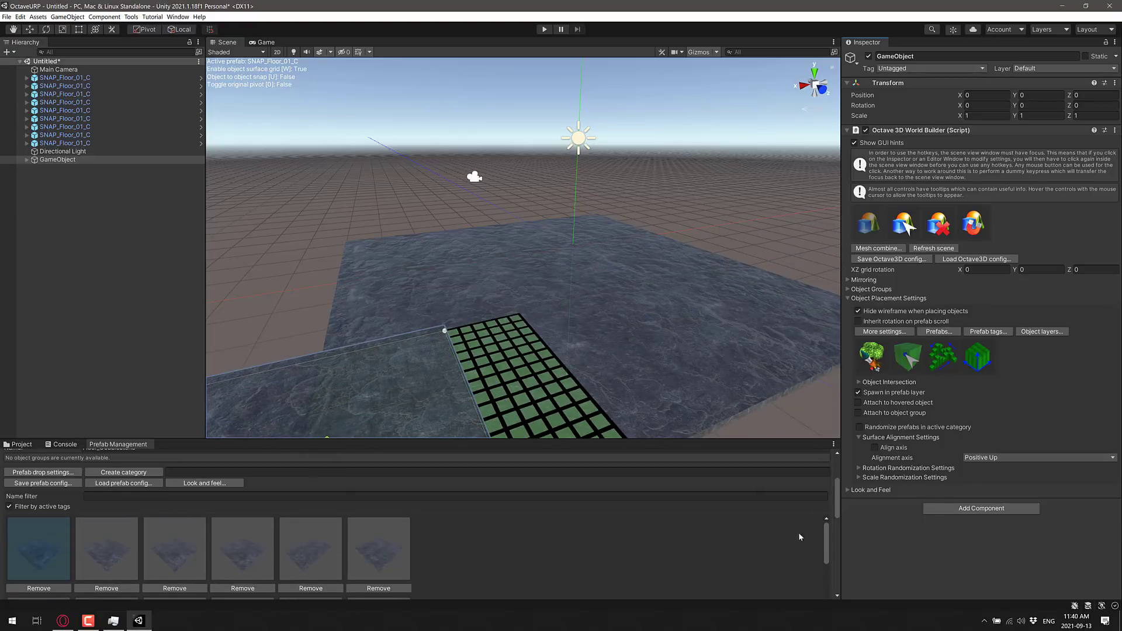
scroll(839, 494, up, 3)
scroll(839, 491, up, 4)
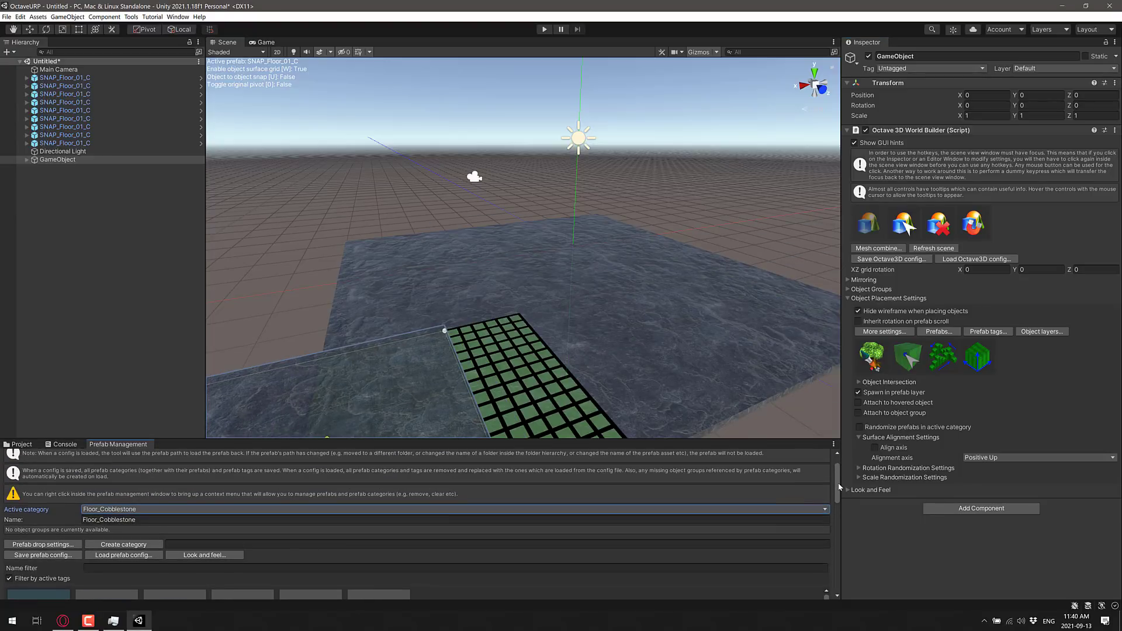
click(822, 508)
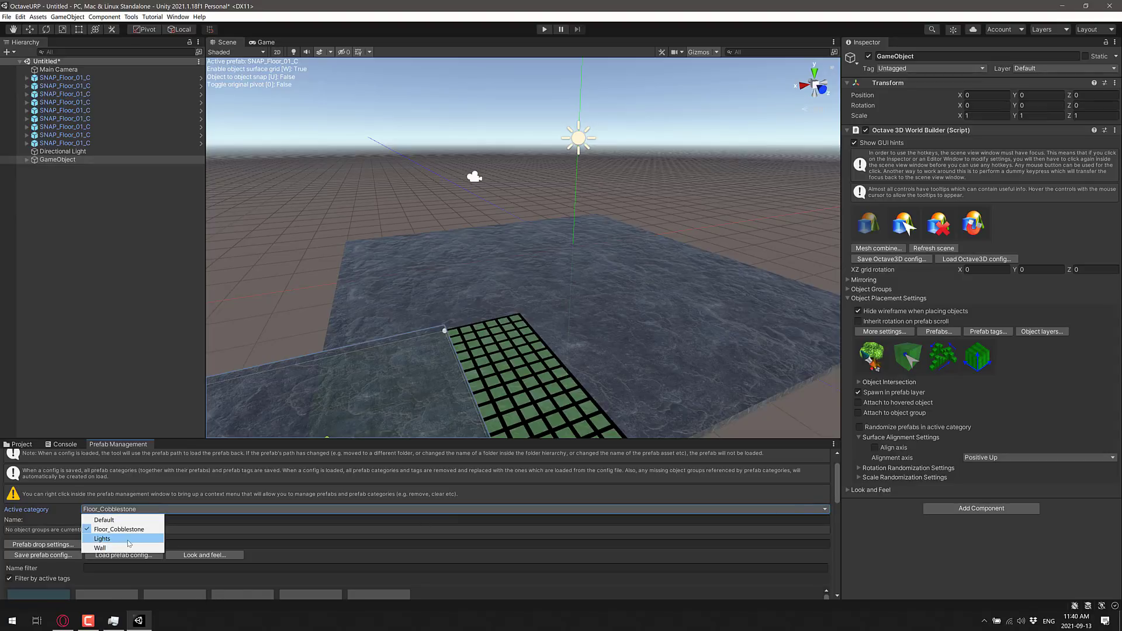
click(121, 547)
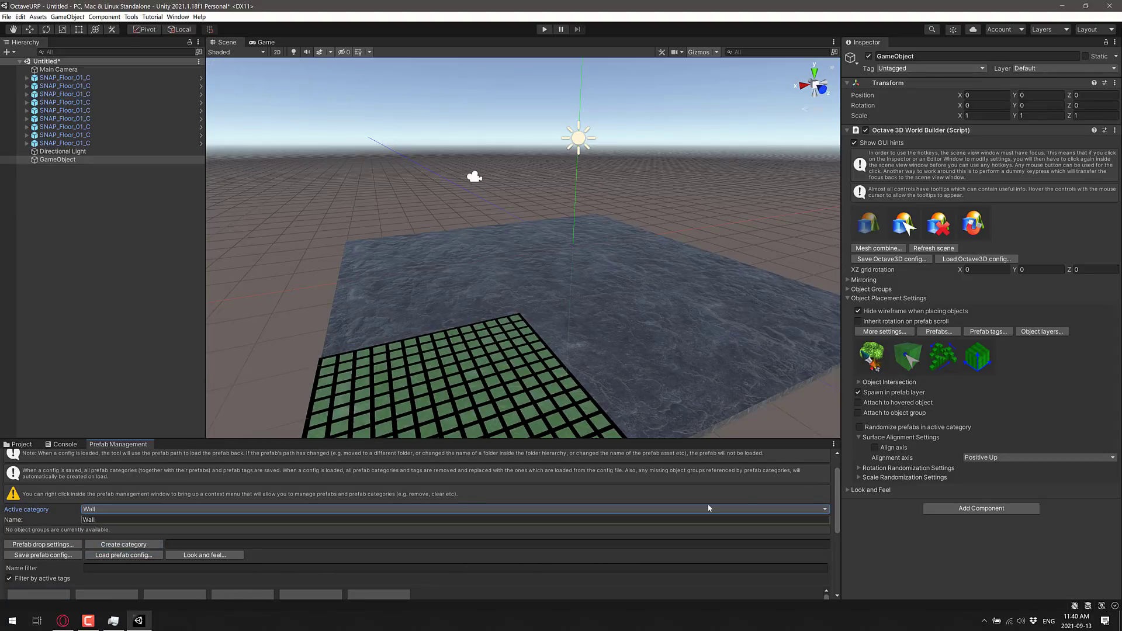
scroll(837, 494, down, 10)
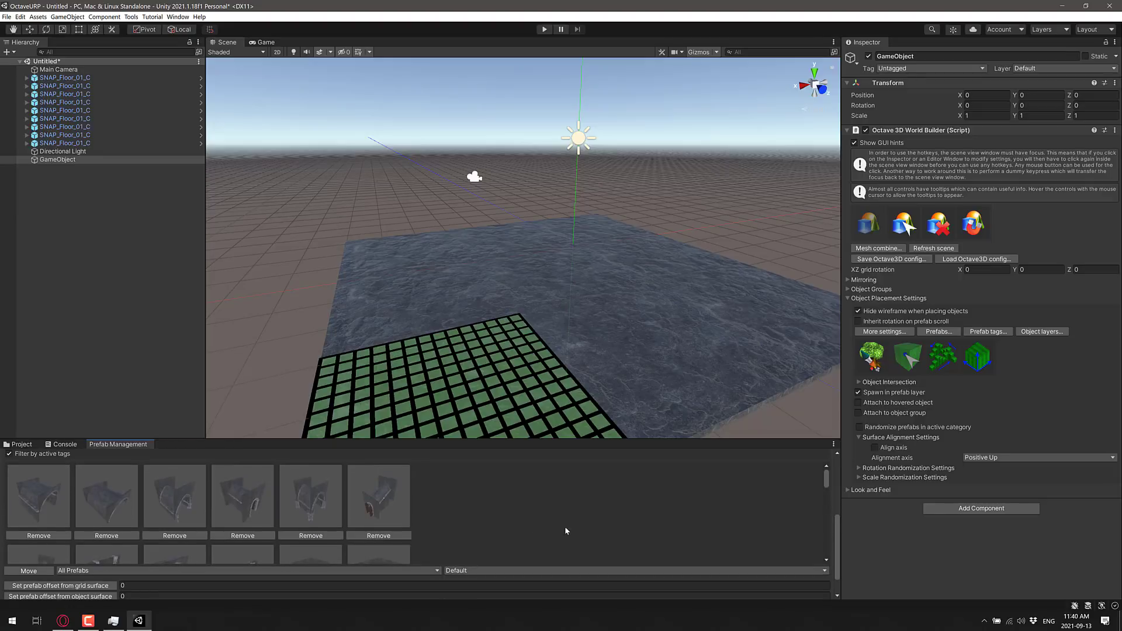
scroll(450, 529, down, 2)
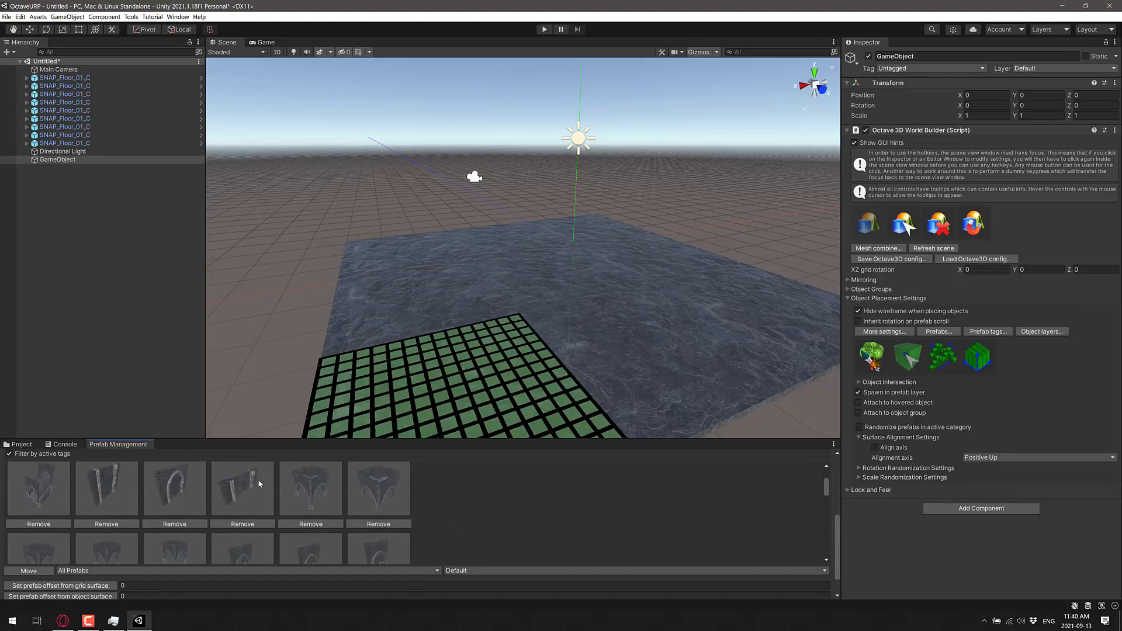
click(259, 483)
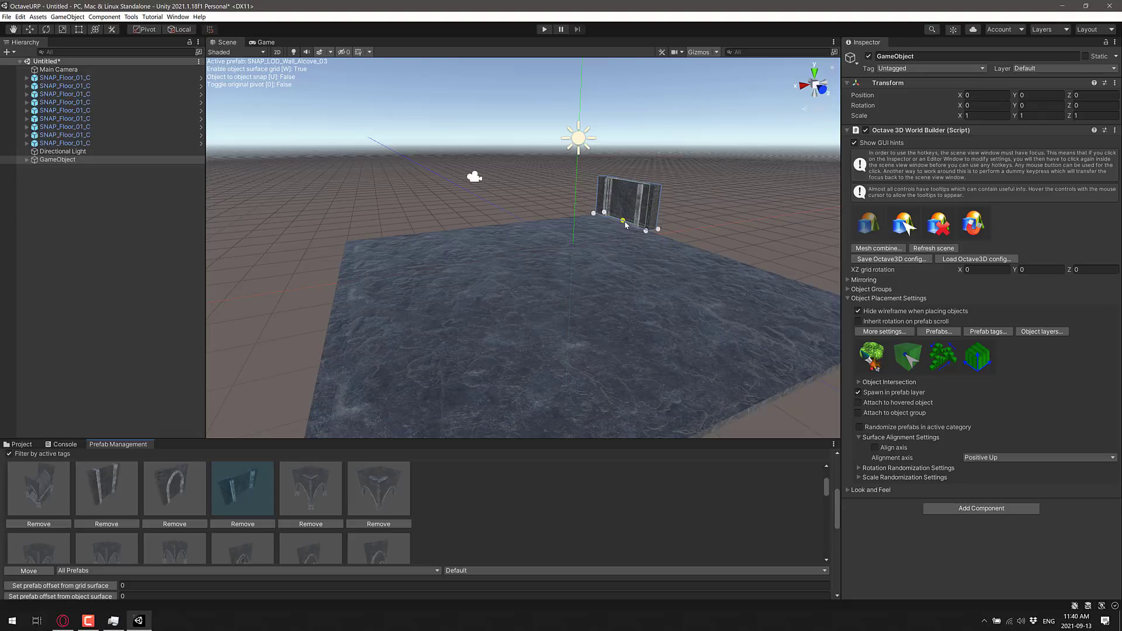
- Rotate the wall alcove parallel to the floor's back edge and place the first segment at its left corner
key(x)
key(y)
key(y)
key(y)
key(y)
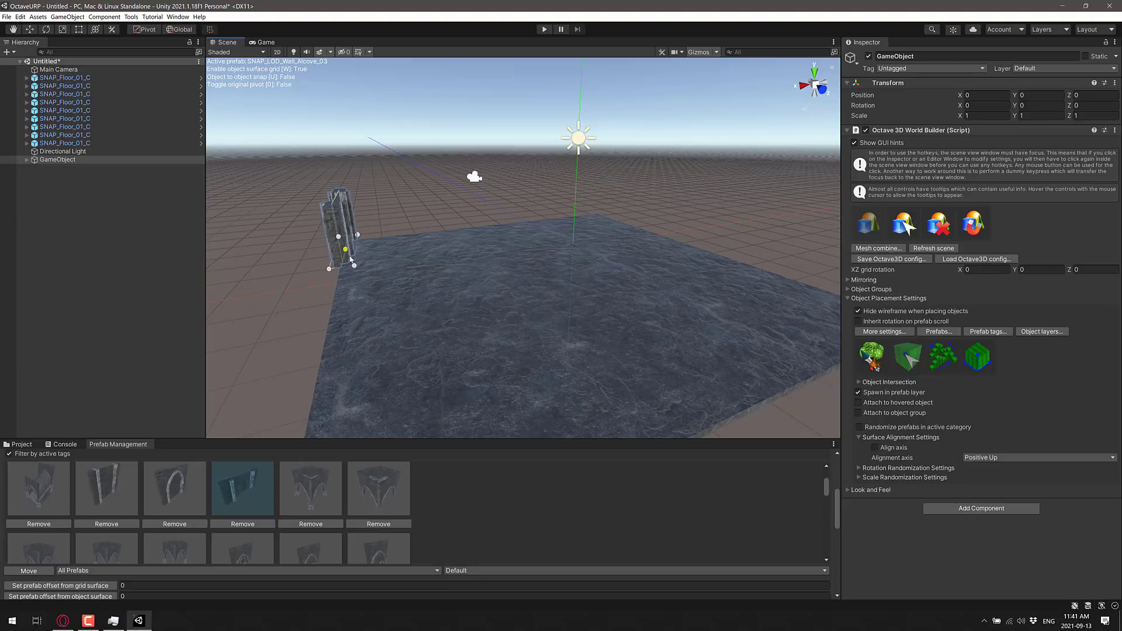
key(y)
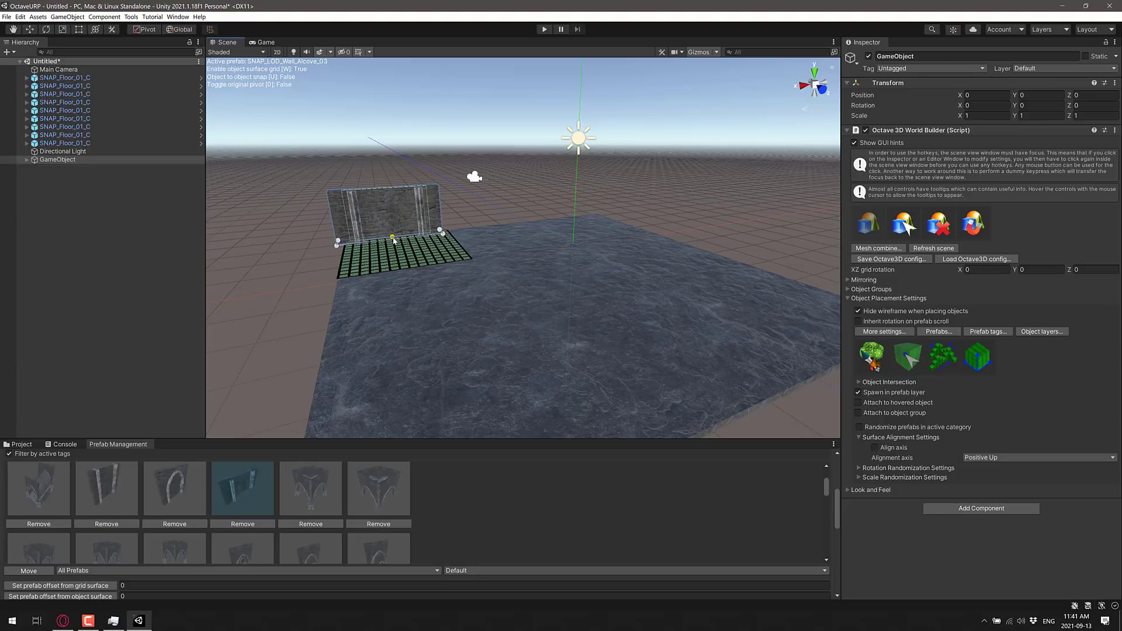
click(393, 239)
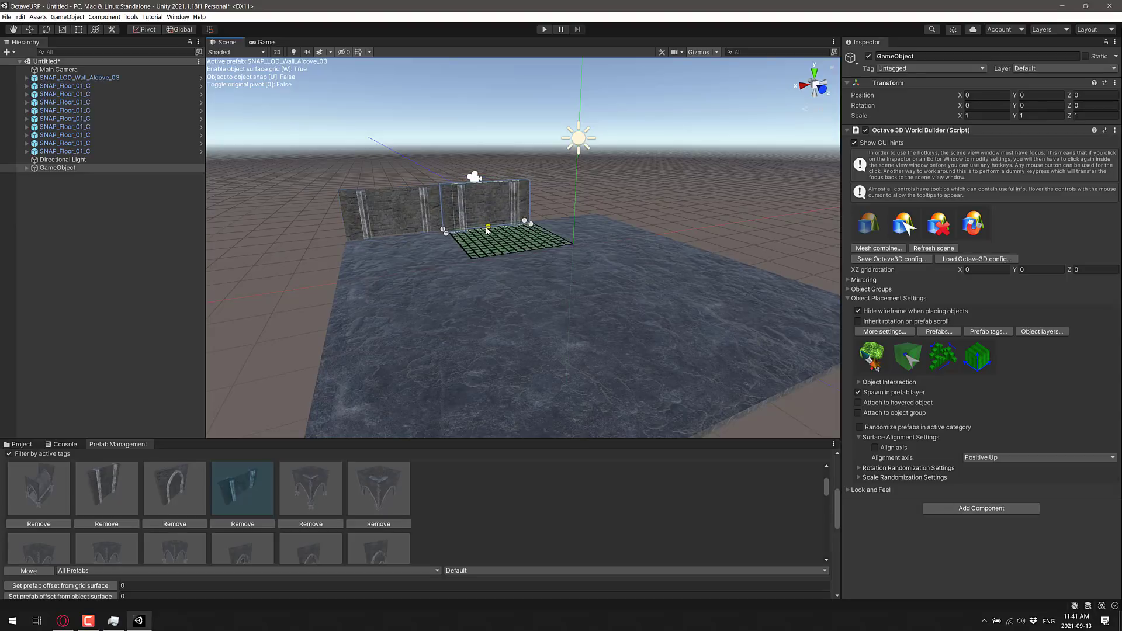
- Complete the back wall with two more alcove segments, redoing the misaligned last one, and place two turned segments along the adjoining right edge
click(488, 230)
click(565, 215)
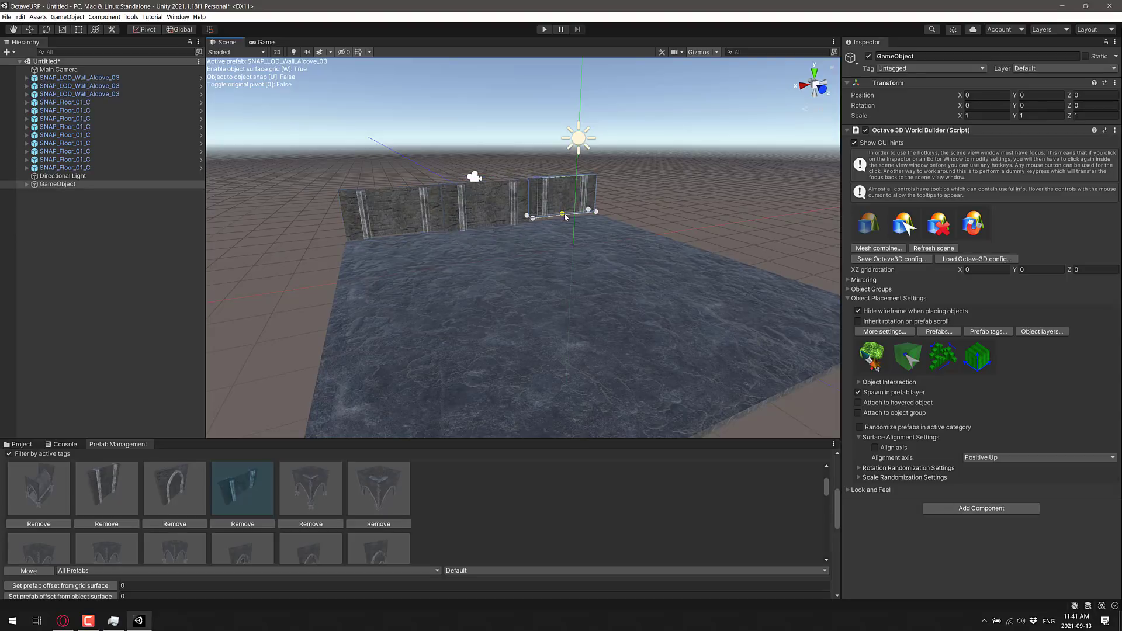
key(ctrl+z)
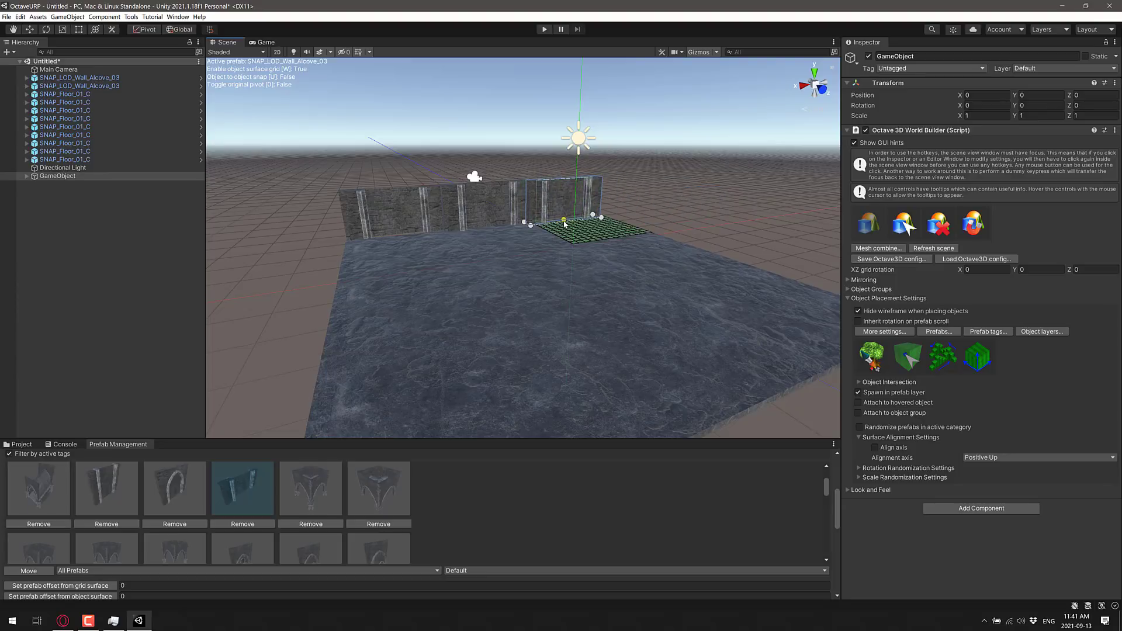
click(565, 223)
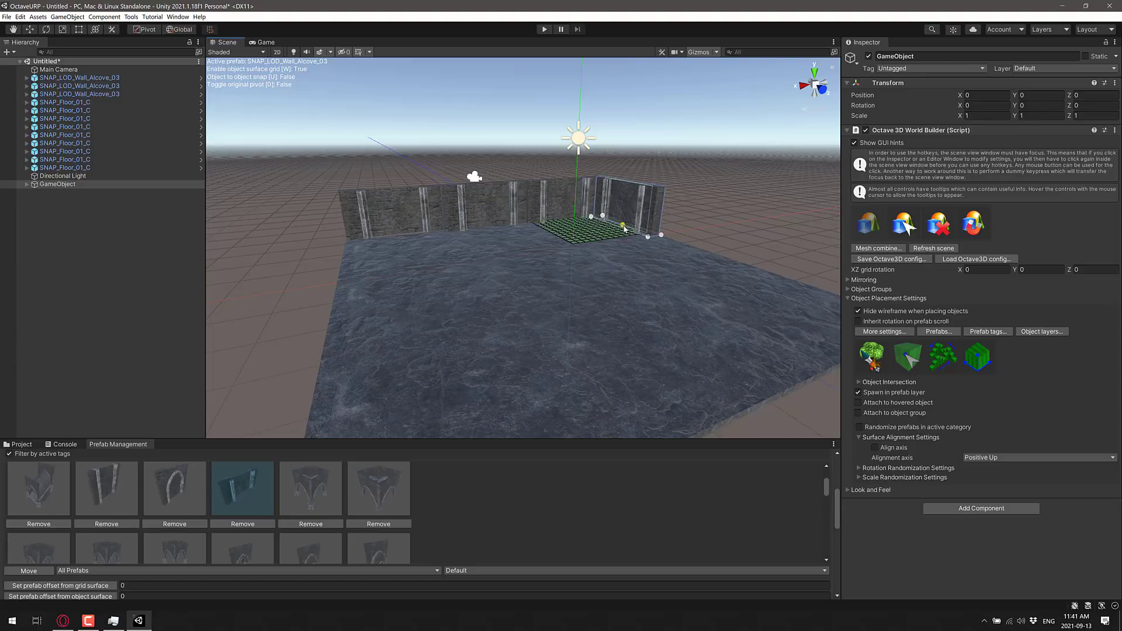
click(650, 243)
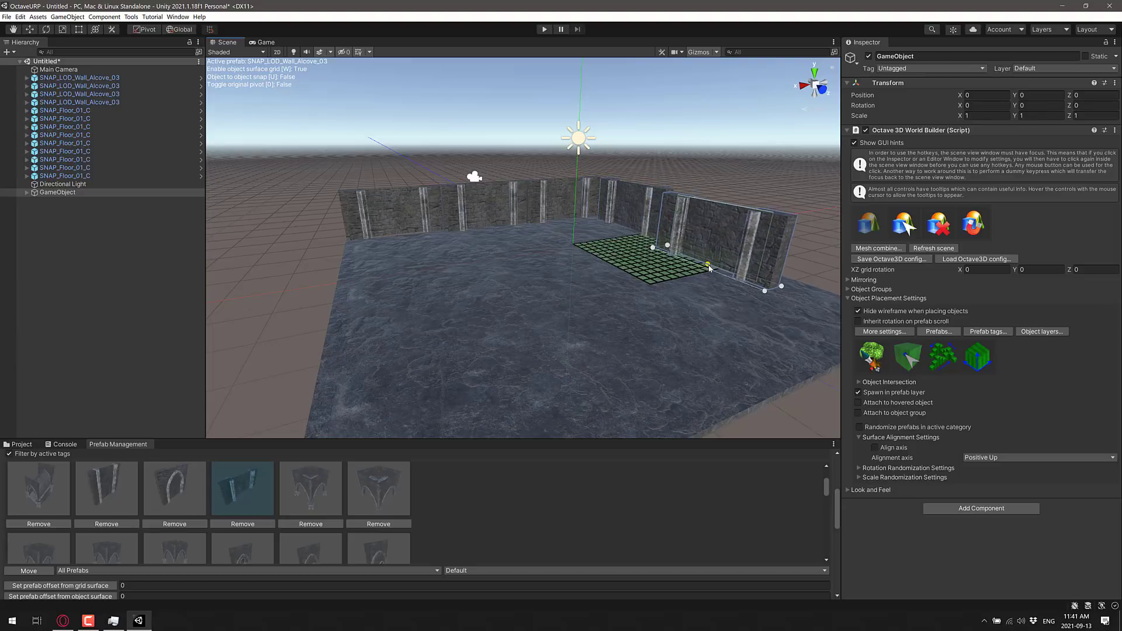
click(709, 262)
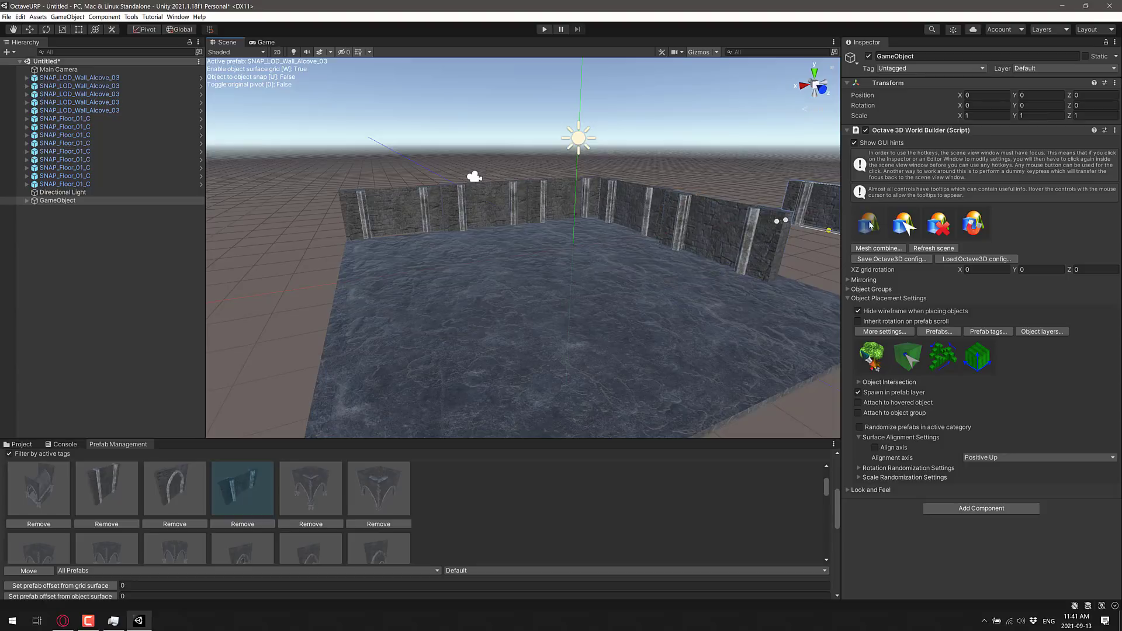
- Try to start a path of wall alcove segments at the floor's left corner, then try the SNAP_LOD_Wall_Arch_01 prefab
click(908, 357)
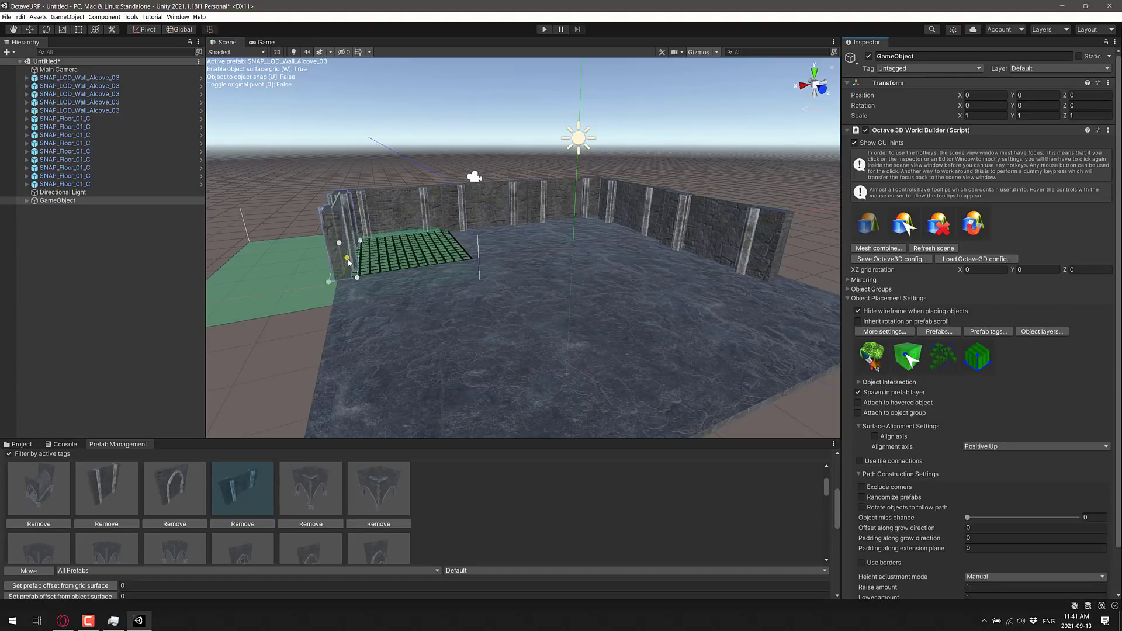
click(339, 262)
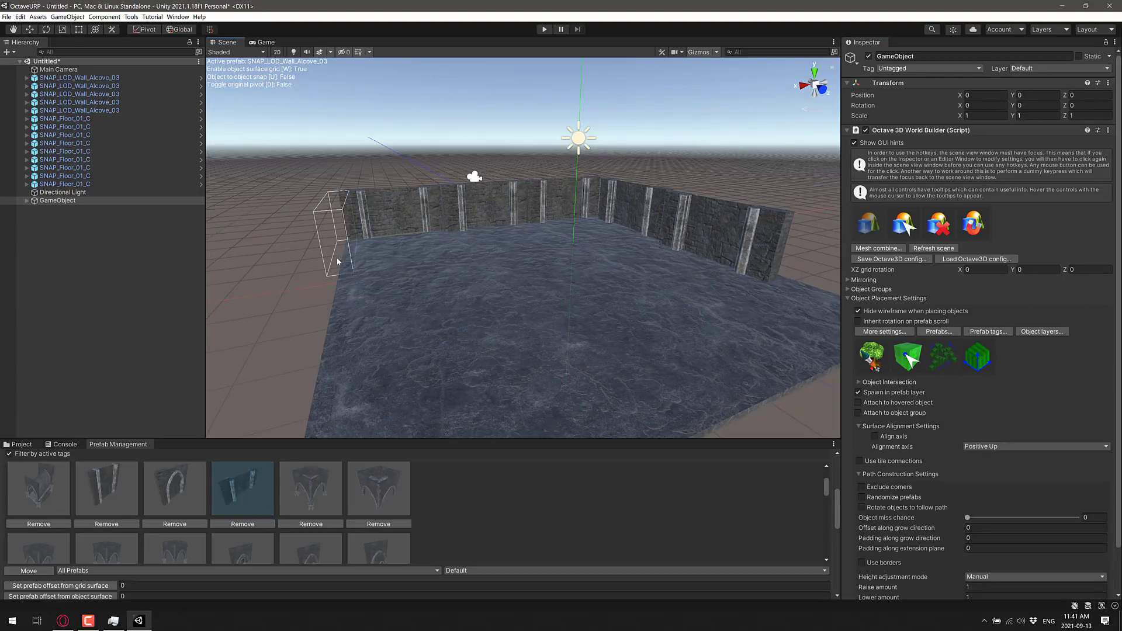
click(300, 471)
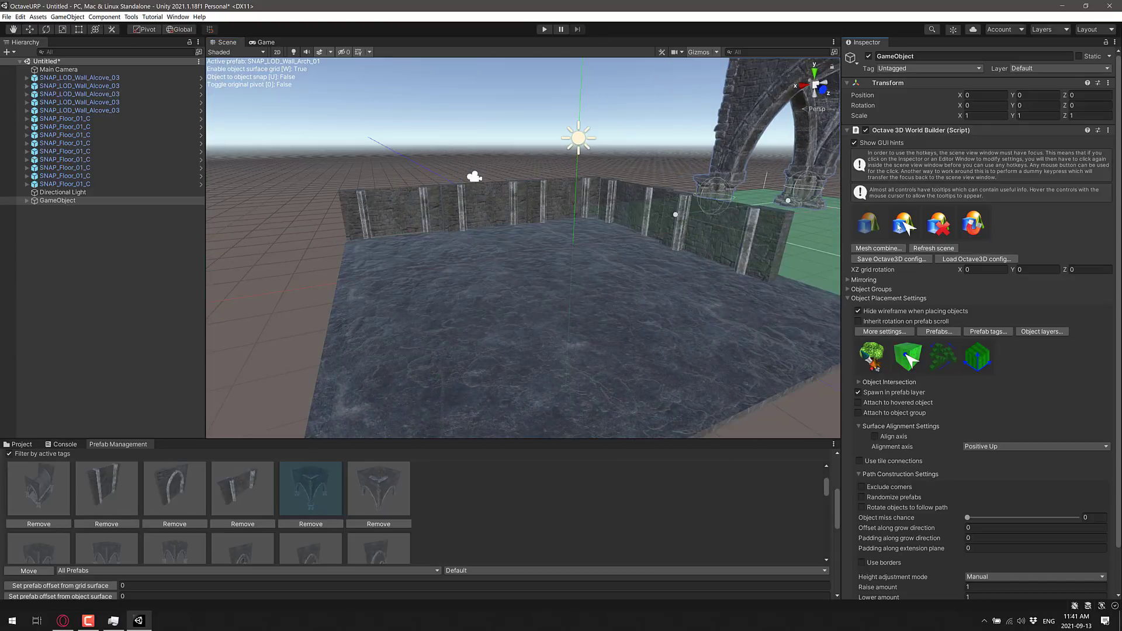
- Choose the SNAP_LOD_Wall_Gate_02 prefab and place one gate wall on the floor's left edge in point-and-click placement mode
scroll(111, 493, down, 4)
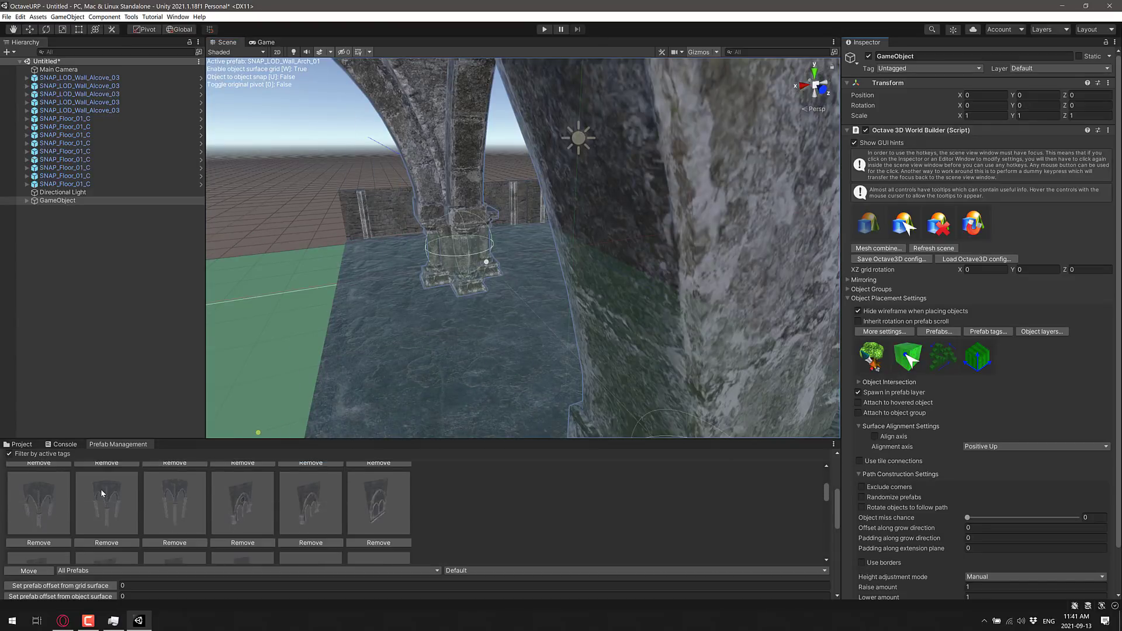
click(180, 504)
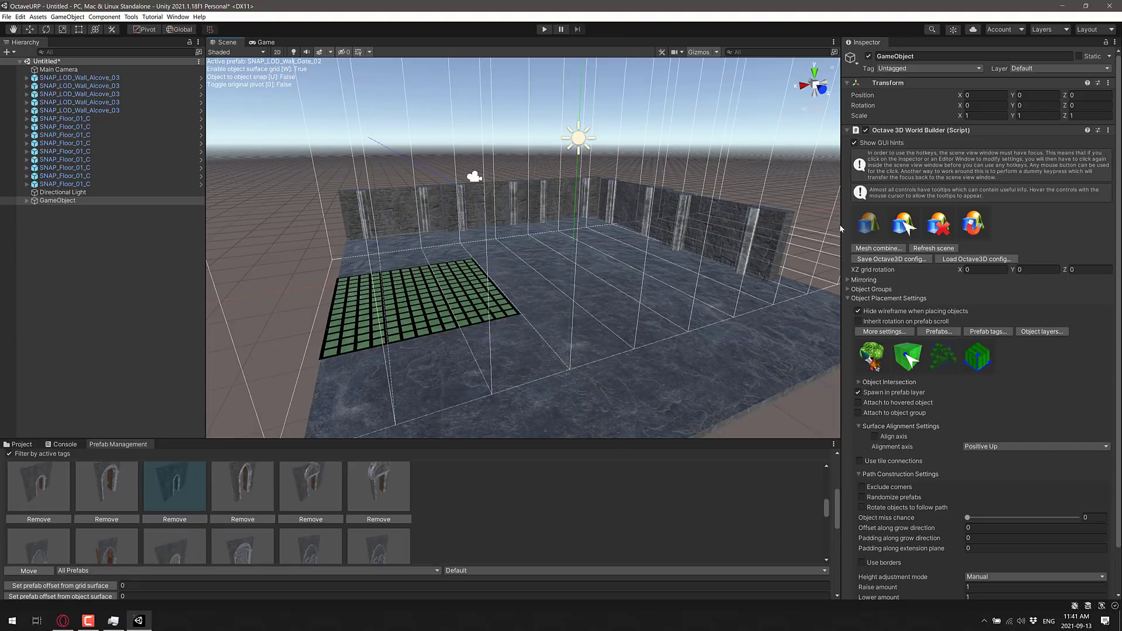
click(905, 358)
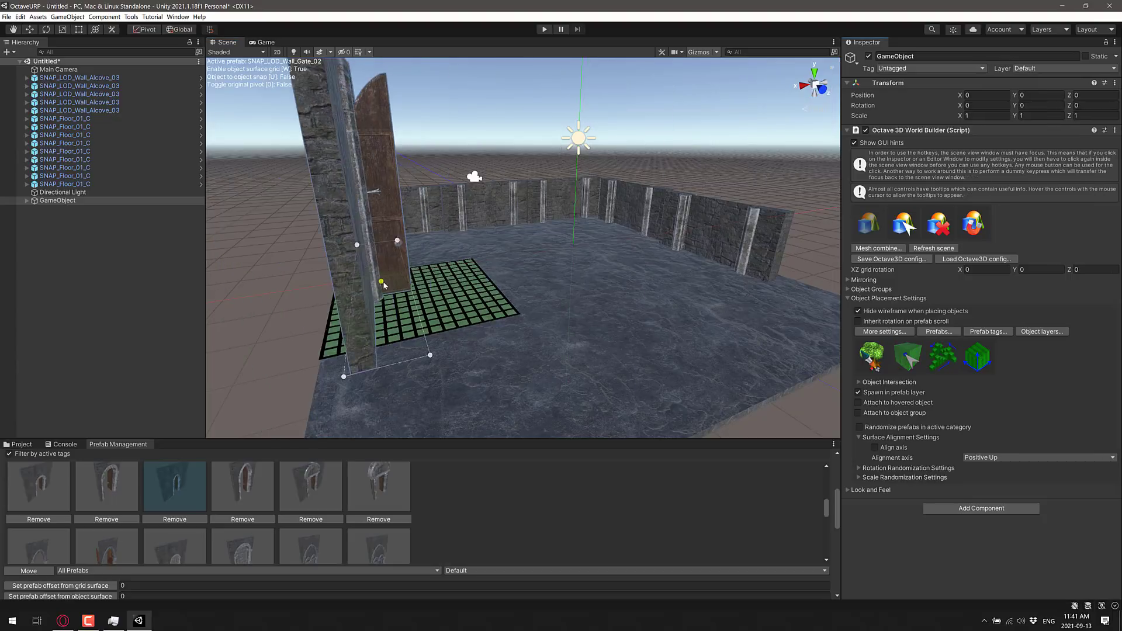
click(354, 308)
mouse_move(354, 308)
alt+mouse_down()
mouse_move(658, 269)
mouse_move(745, 283)
mouse_move(671, 326)
mouse_move(426, 325)
mouse_move(684, 313)
mouse_move(542, 331)
alt+mouse_up()
key(3)
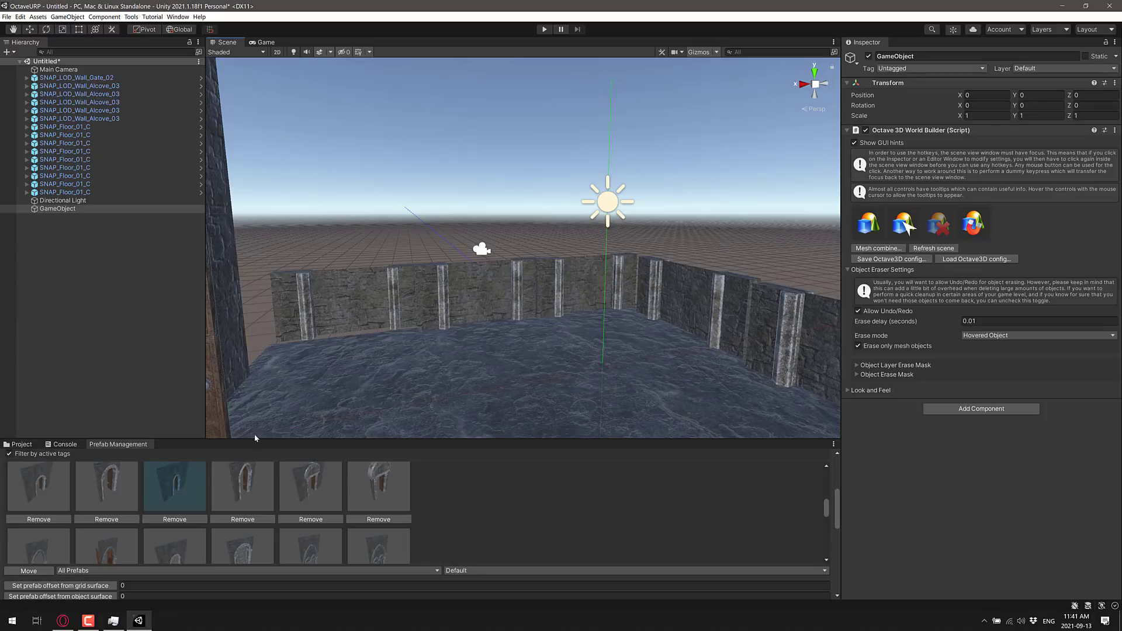
- Choose the SNAP_LOD_Wall_Arc_08 prefab and switch from object erasing back to object placement
scroll(598, 490, up, 5)
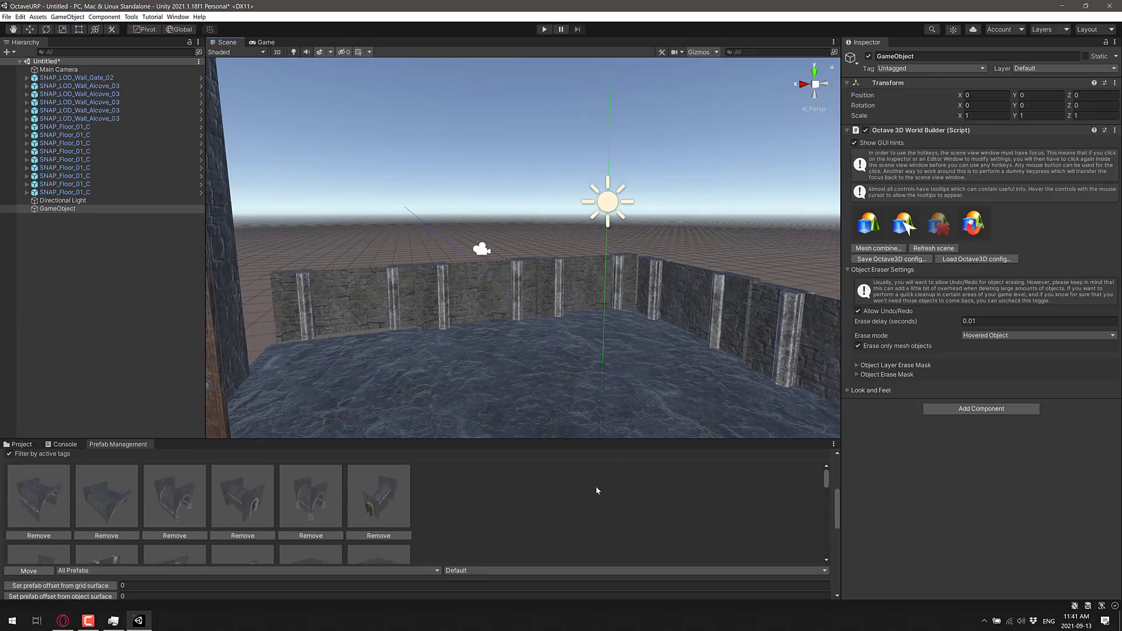
alt+drag(538, 359, 683, 323)
scroll(315, 483, down, 3)
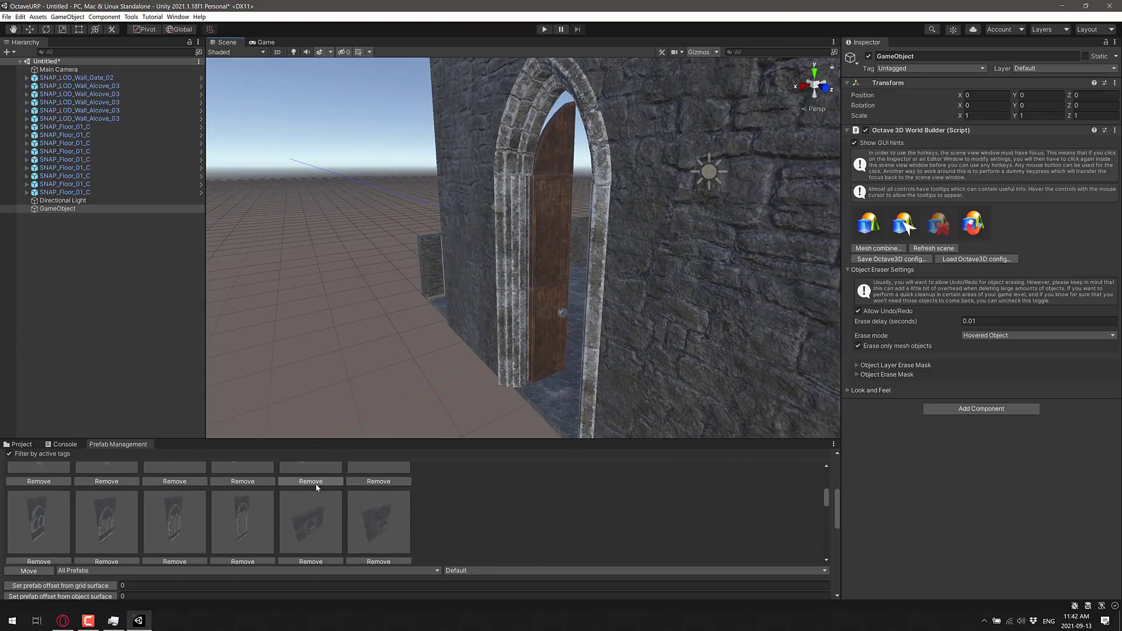
click(247, 501)
alt+drag(327, 304, 451, 384)
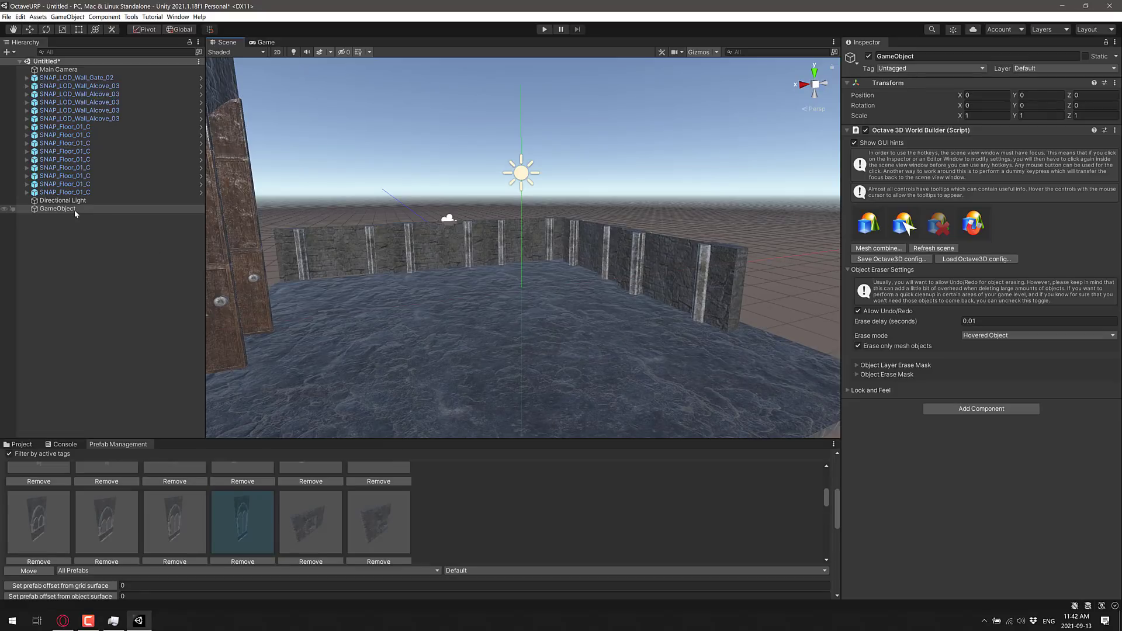
click(905, 223)
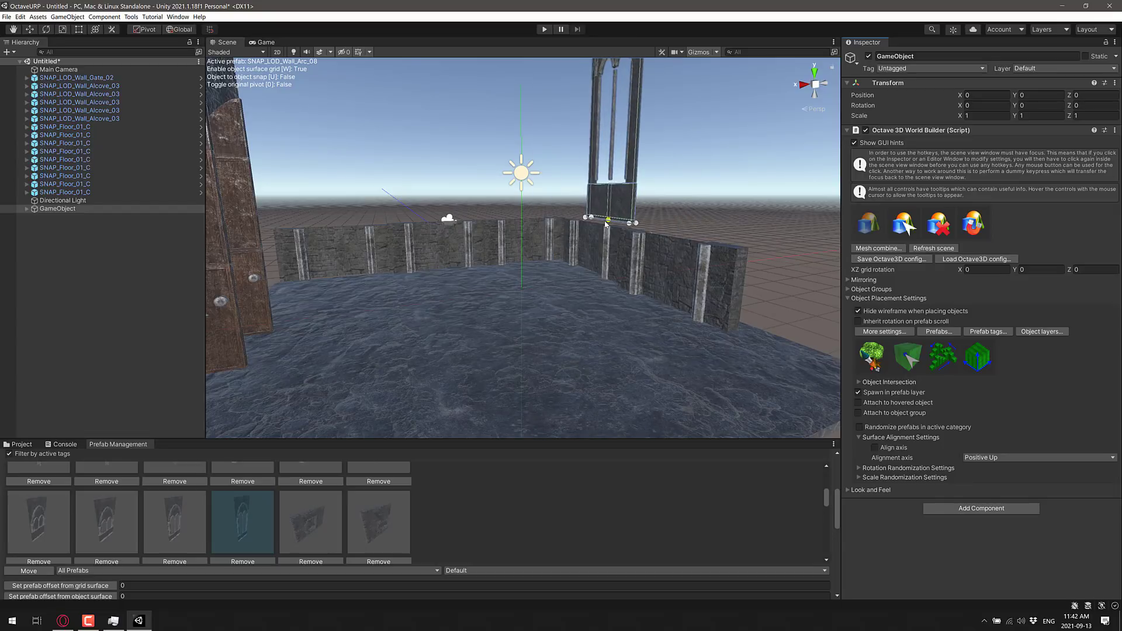
- Place a turned SNAP_LOD_Wall_Arc_08 wall on top of the side alcove wall and another one pointing down through the floor
key(y)
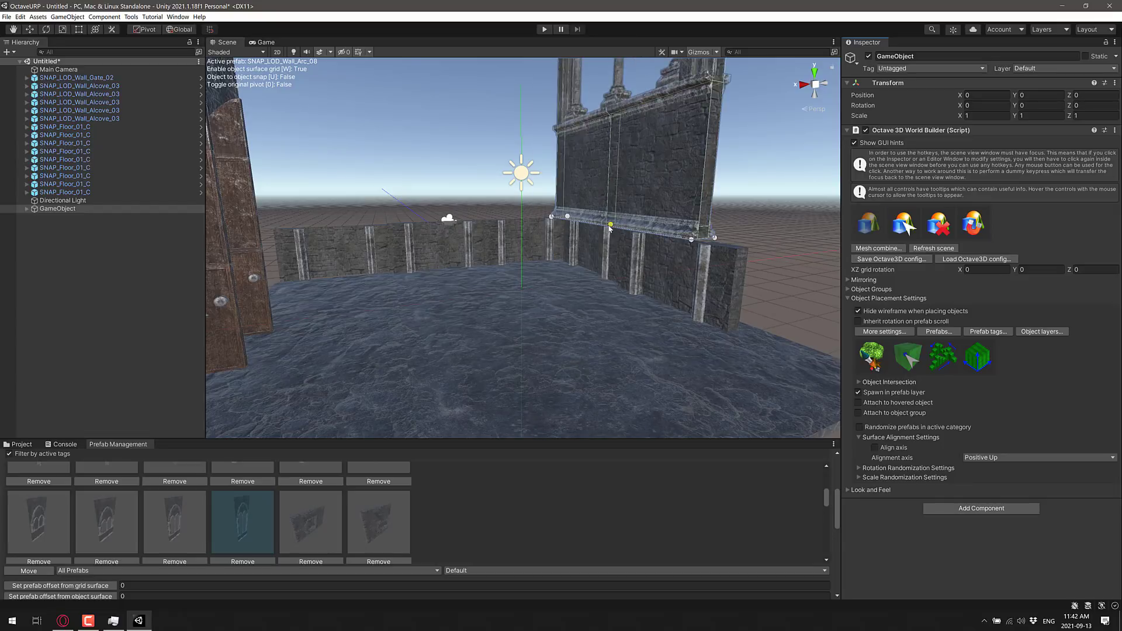
click(609, 226)
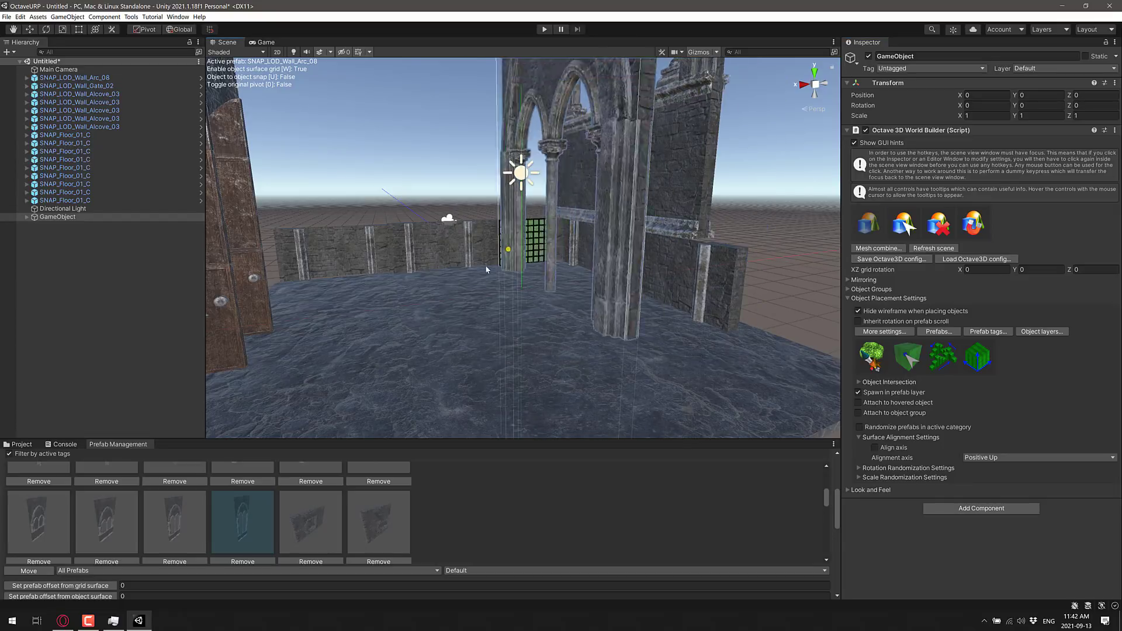
scroll(521, 339, down, 5)
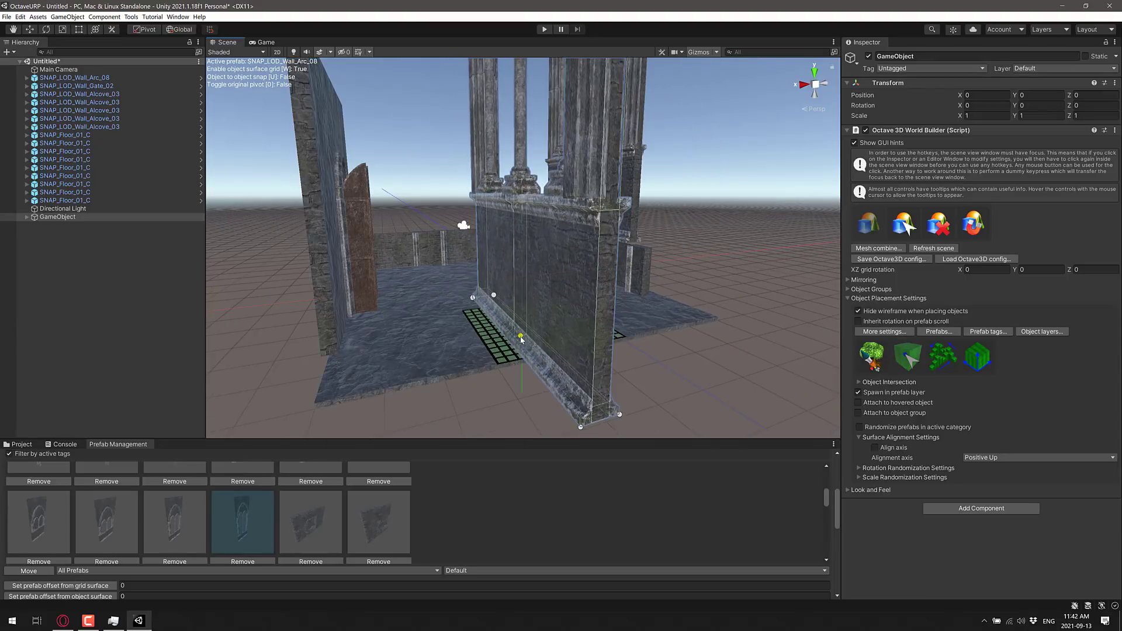
scroll(521, 339, down, 3)
shift+scroll(504, 301, down, 12)
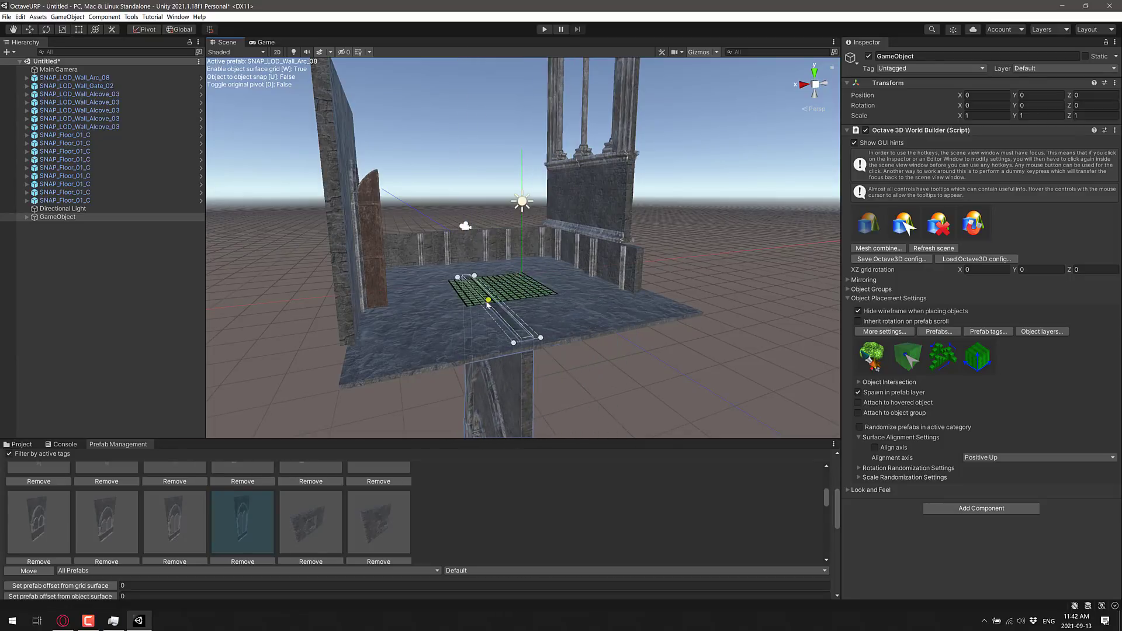
click(488, 303)
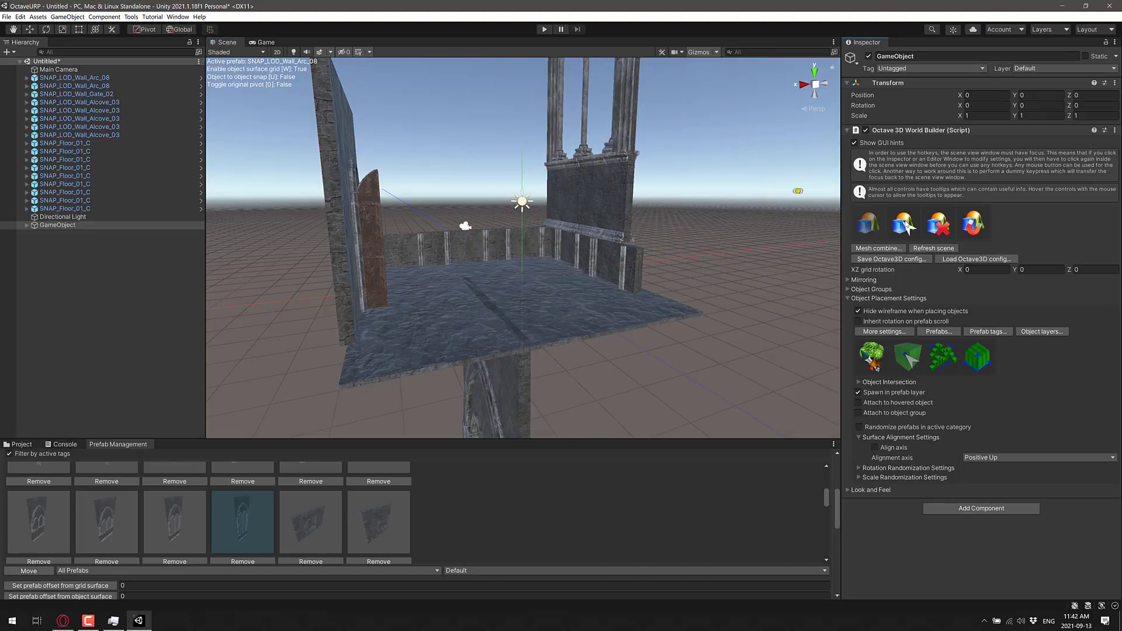
- Switch to object selection and select the arch wall hanging beneath the floor
click(905, 223)
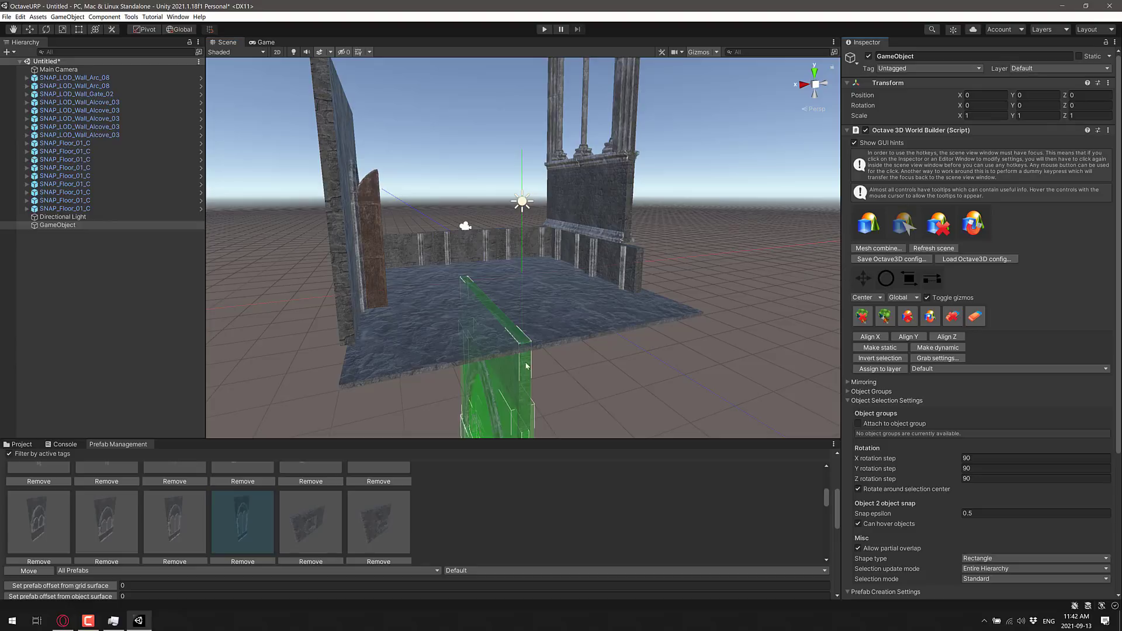
scroll(526, 366, down, 5)
click(510, 386)
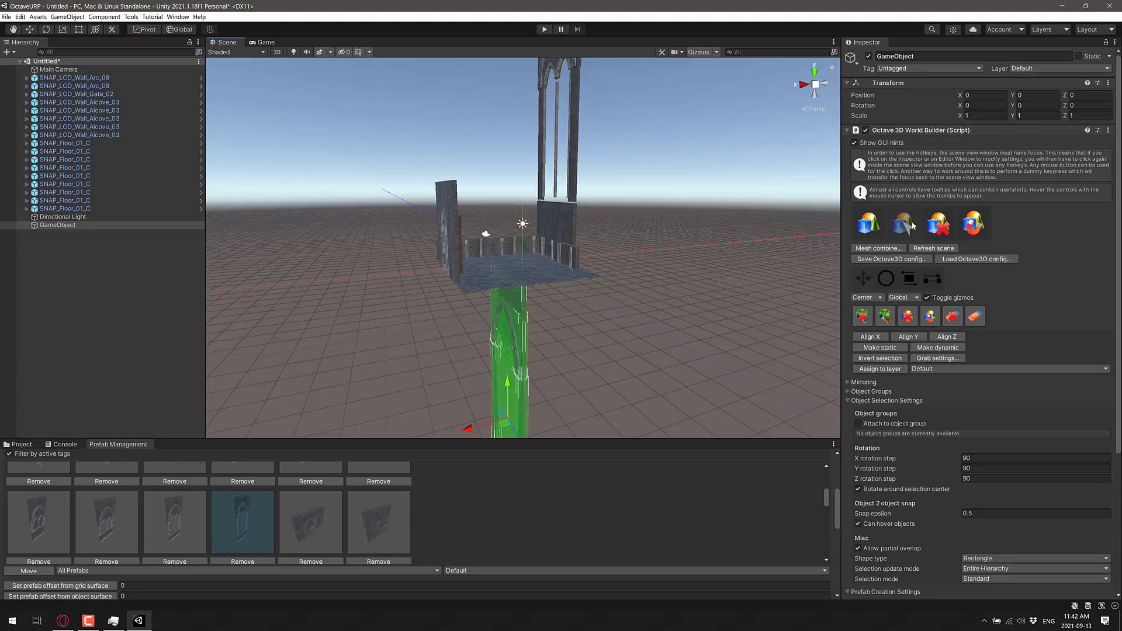
- Switch to object erasing and erase the arch above the side wall and two alcove segments of the back wall
click(939, 222)
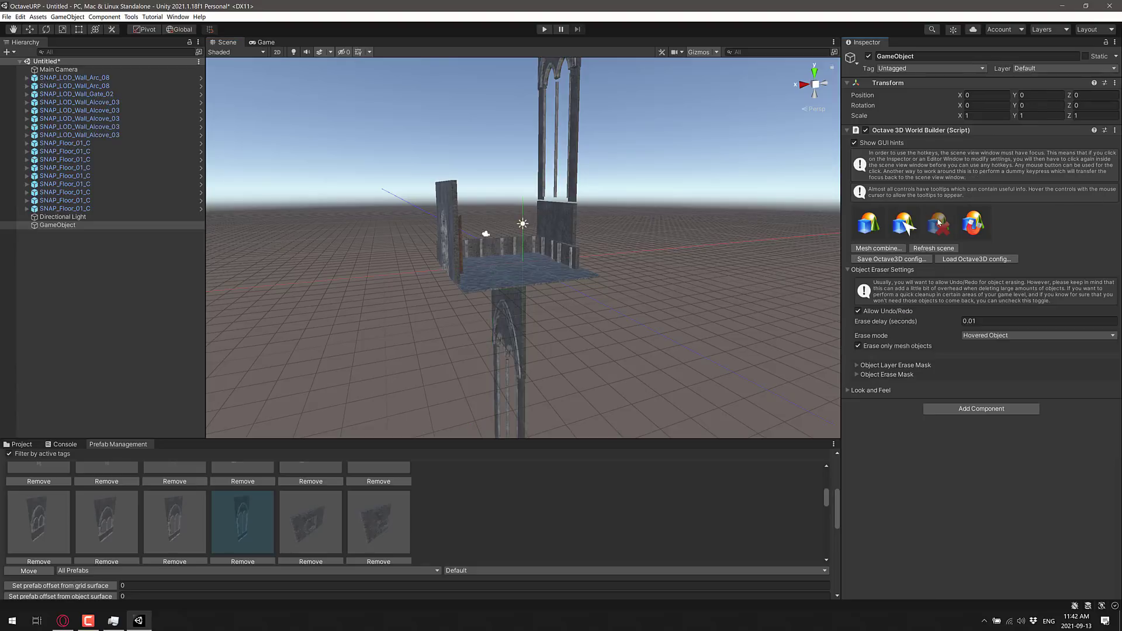
click(572, 157)
click(491, 246)
click(520, 245)
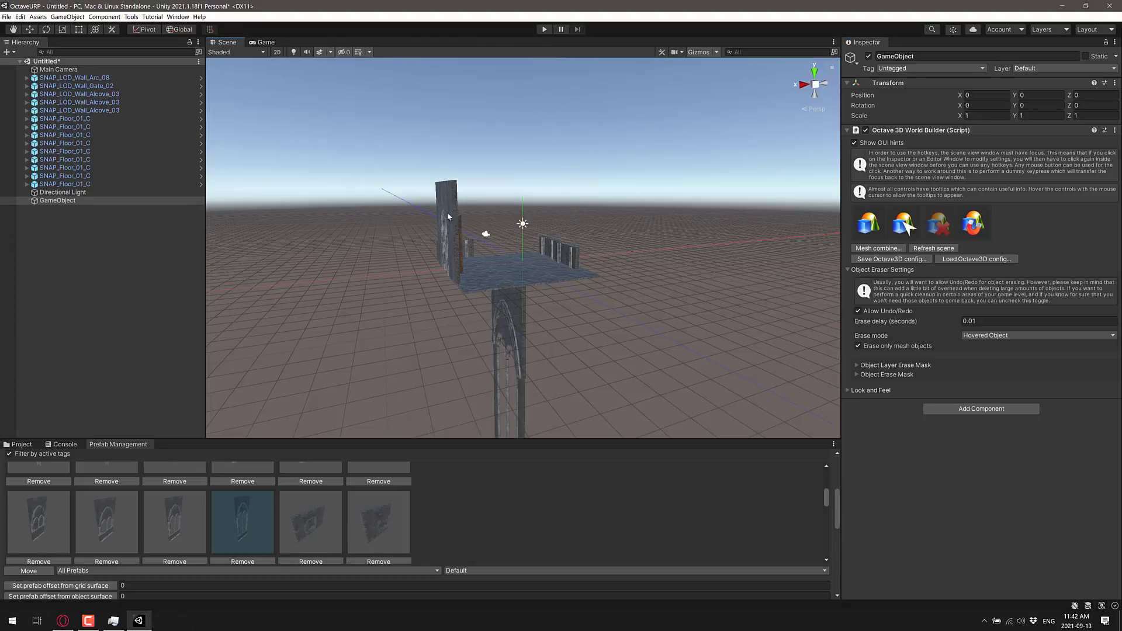
- Make Lights the active prefab category, choose the LOD_Torch_02_Grp prefab, and return to object placement
scroll(584, 503, up, 10)
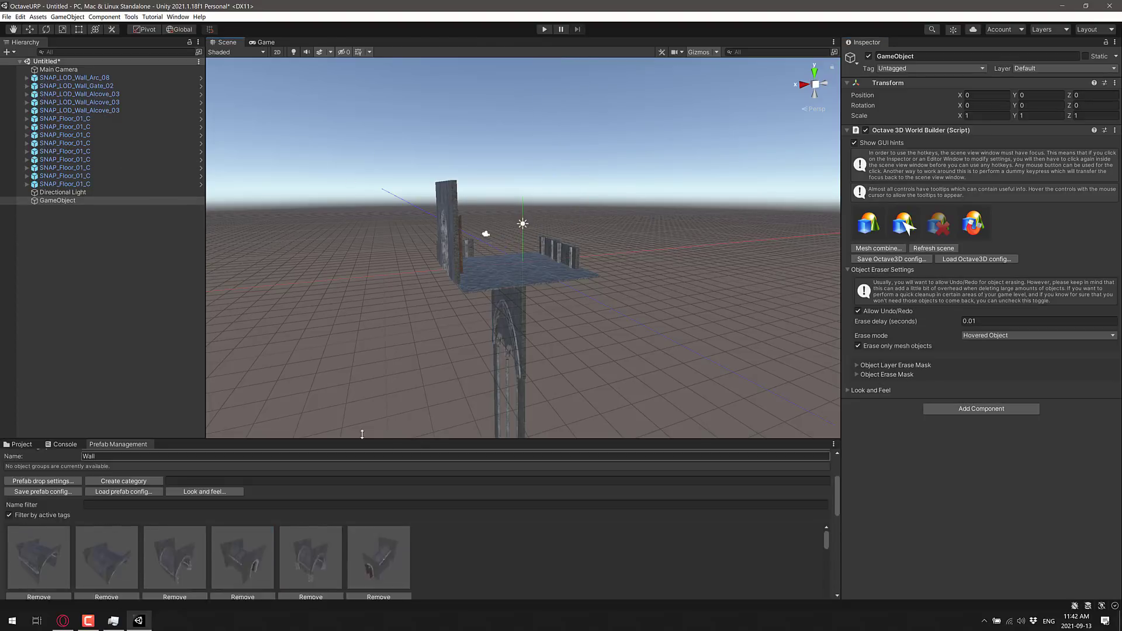
scroll(505, 291, up, 2)
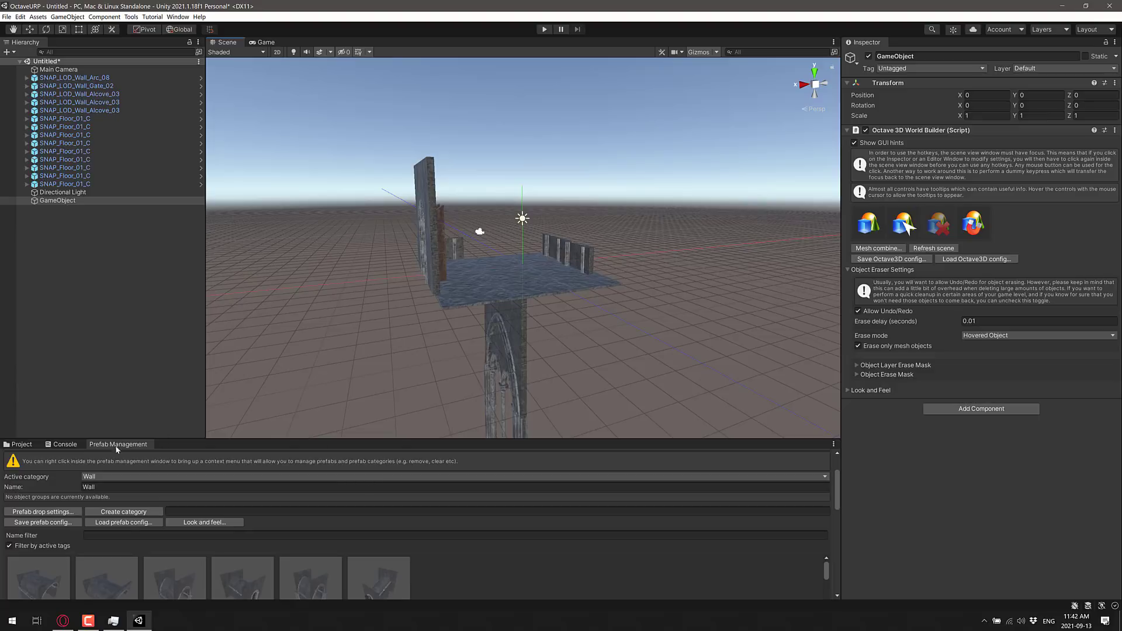
click(216, 476)
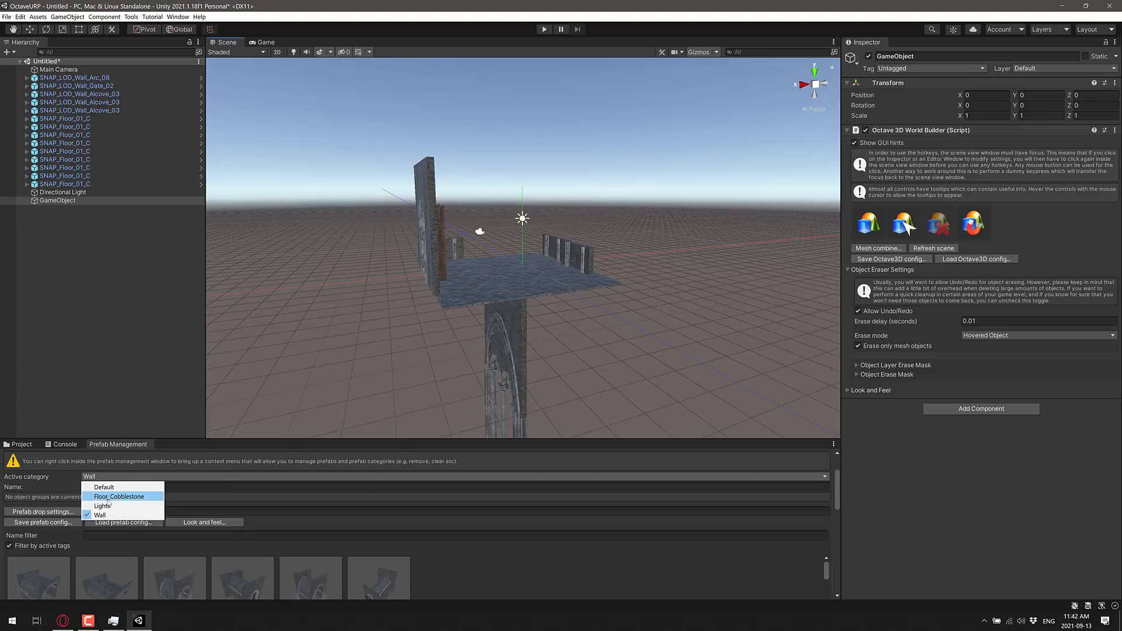
click(107, 506)
scroll(292, 546, down, 1)
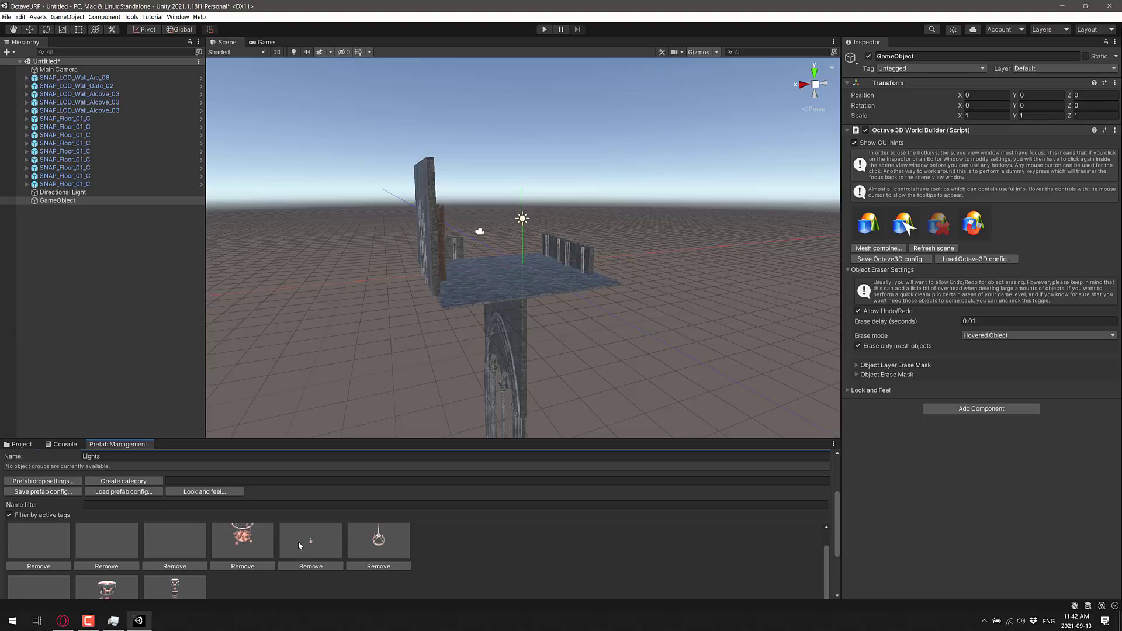
click(165, 572)
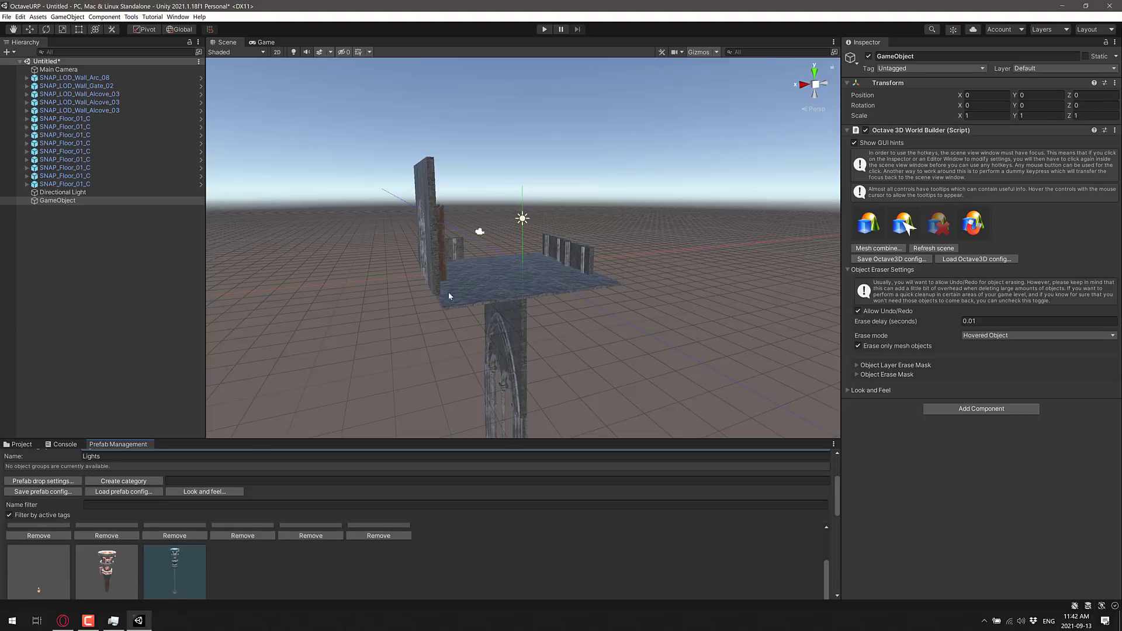
click(867, 236)
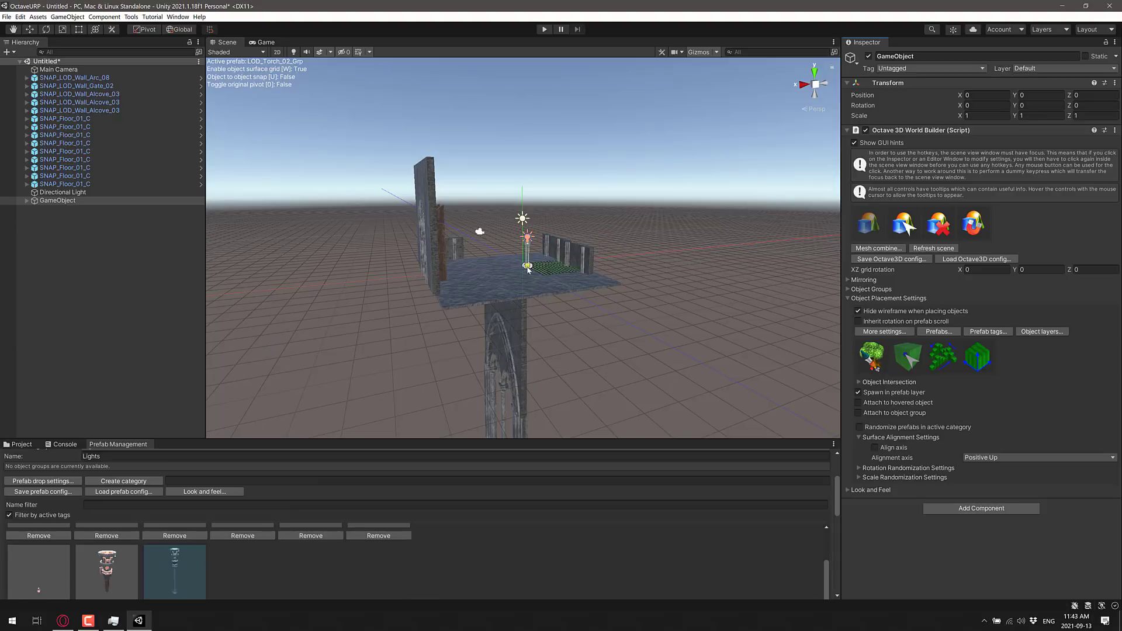
- Rotate the torch twice about the X axis and mount it on the side alcove wall
scroll(511, 283, up, 6)
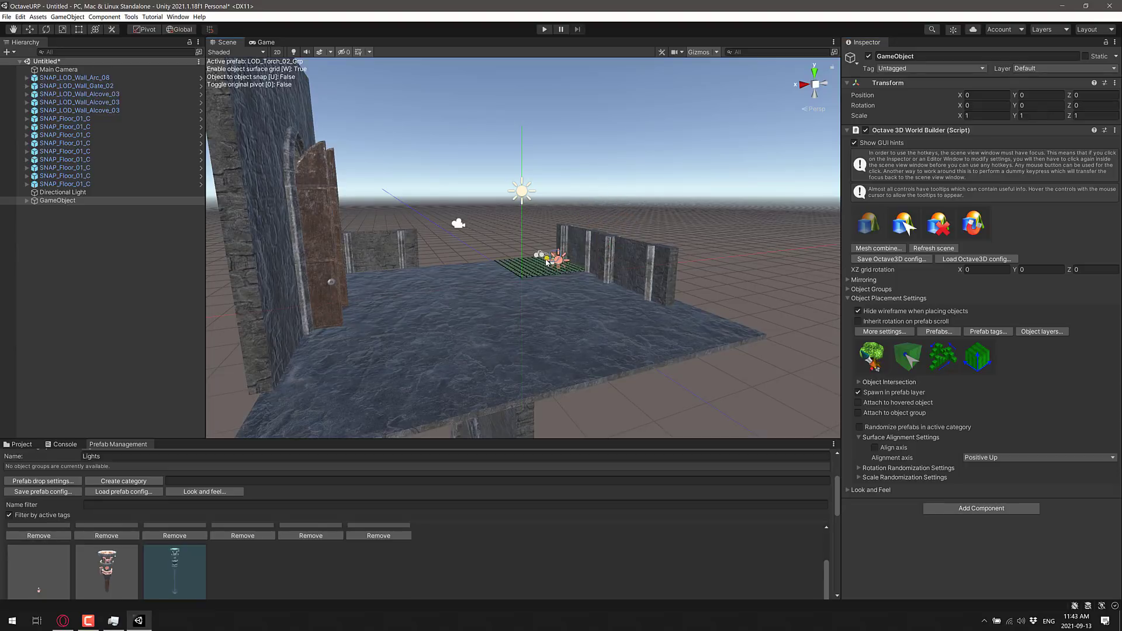
key(x)
key(x)
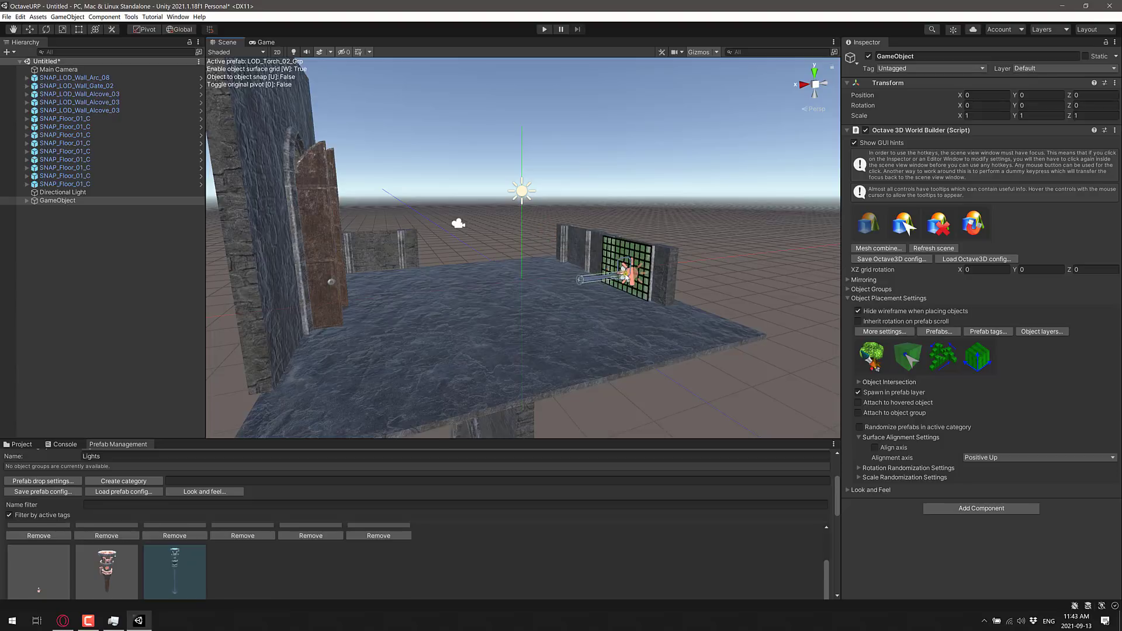
click(605, 277)
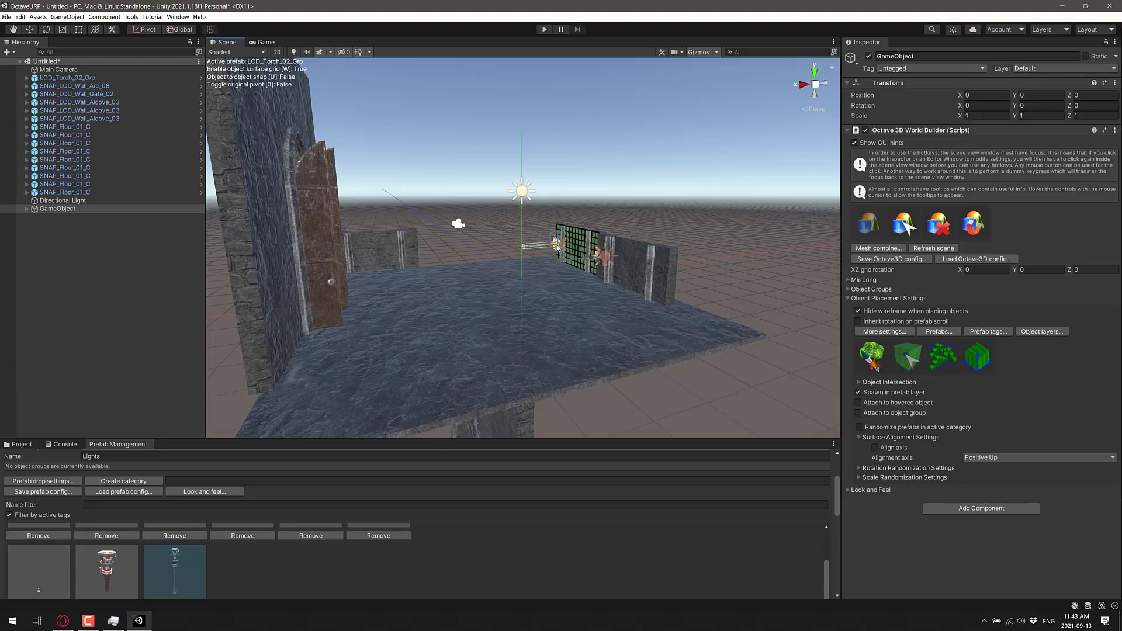
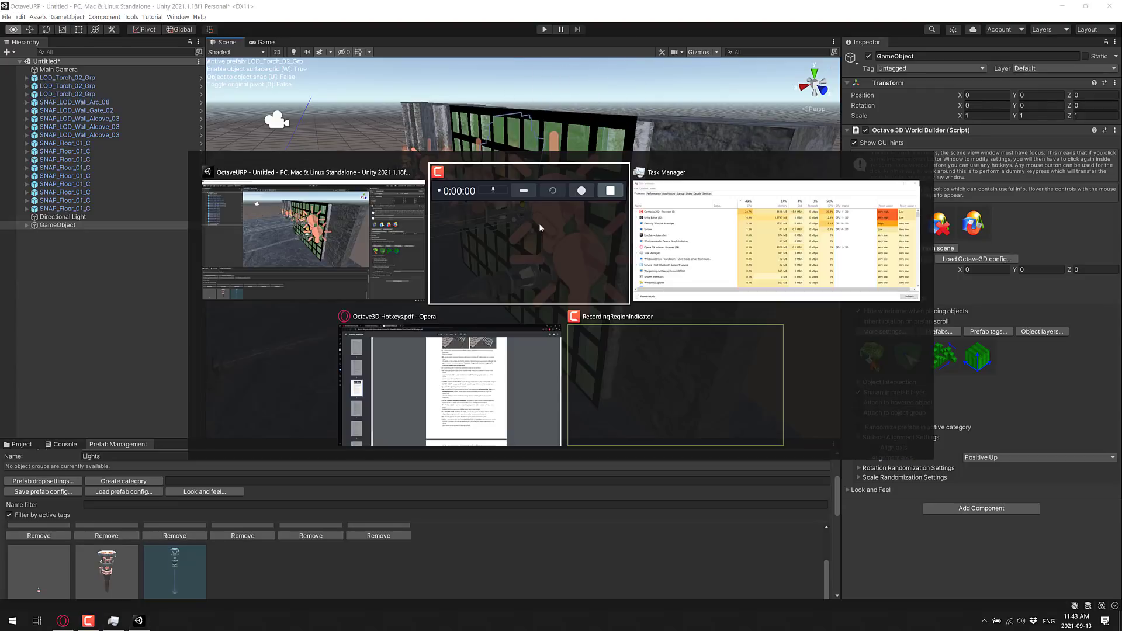
- Switch to Opera to read the placement shortcuts in the Octave3D Hotkeys PDF, and return to Unity
key(alt+Tab)
key(alt+Tab)
key(alt+Tab)
scroll(554, 174, down, 3)
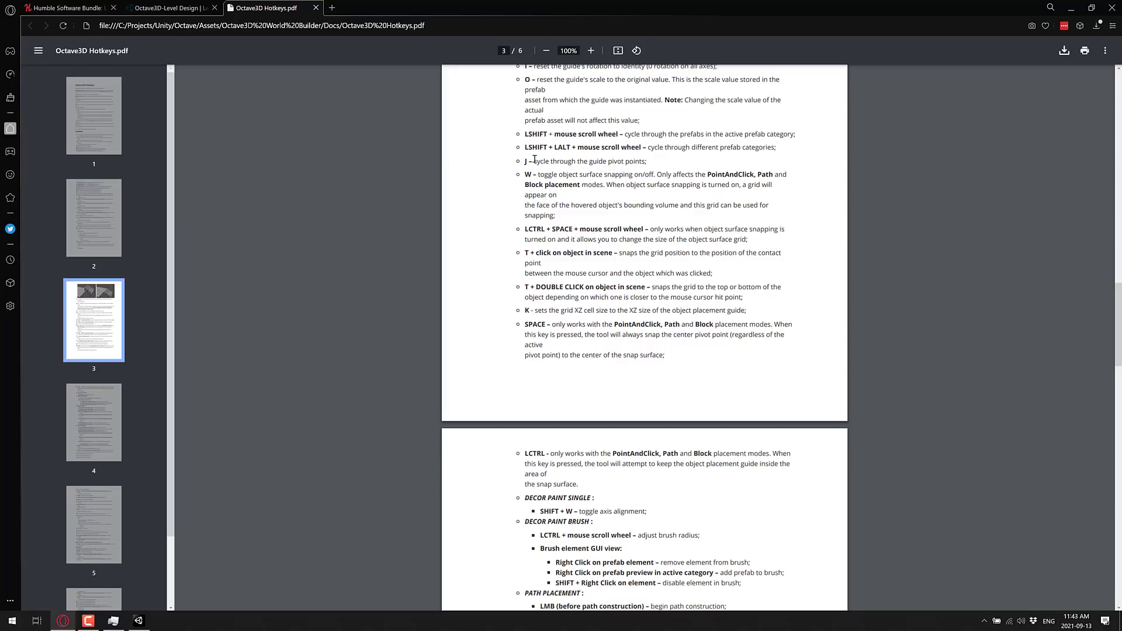
key(alt+Tab)
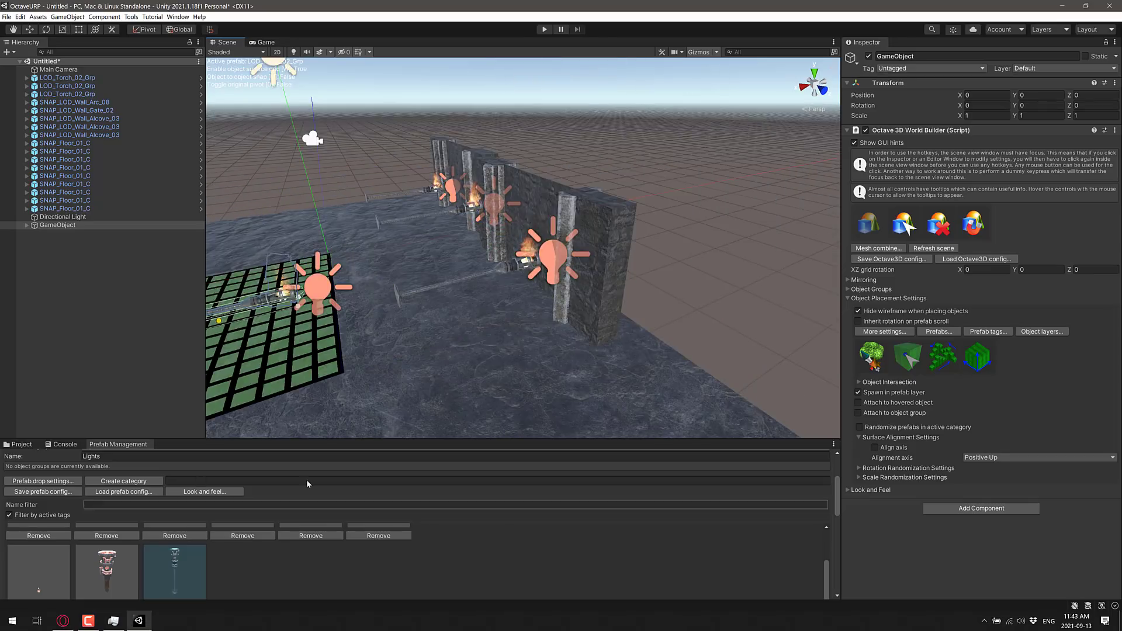
- Make Wall the active prefab category again and choose the SNAP_LOD_Wall_Alcove_03 prefab
click(267, 455)
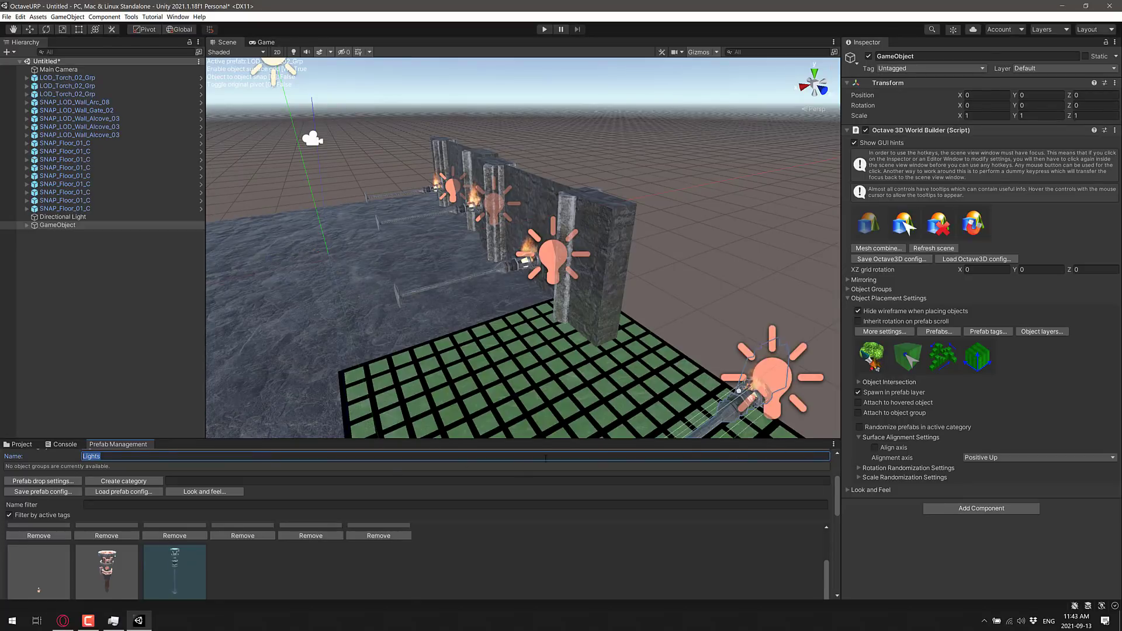
scroll(516, 468, up, 3)
click(823, 507)
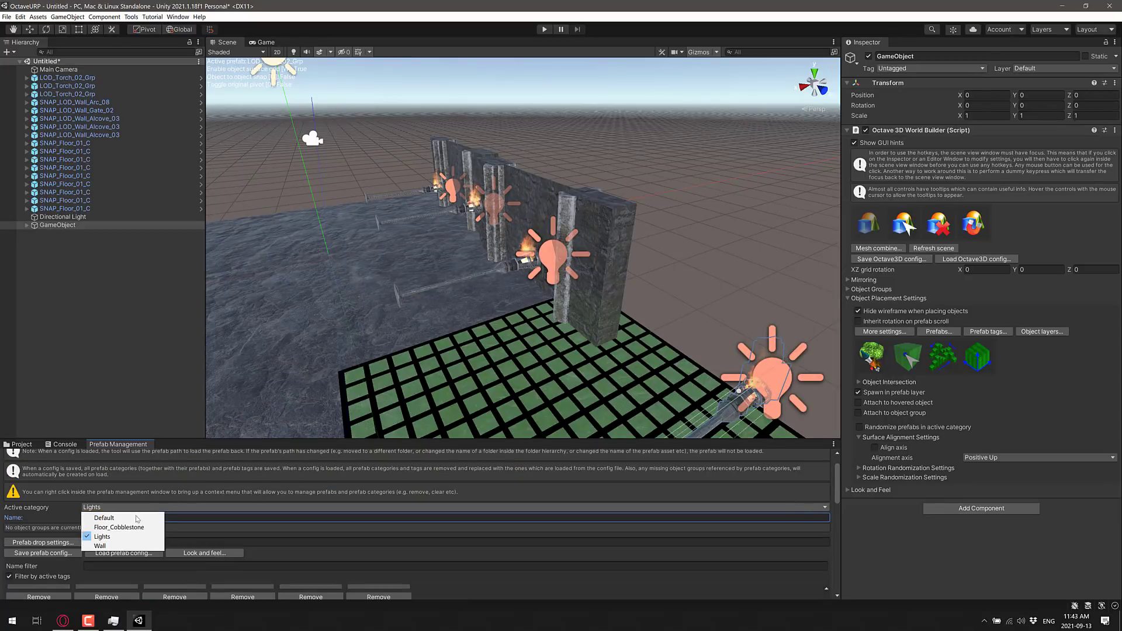
click(100, 546)
scroll(309, 542, down, 3)
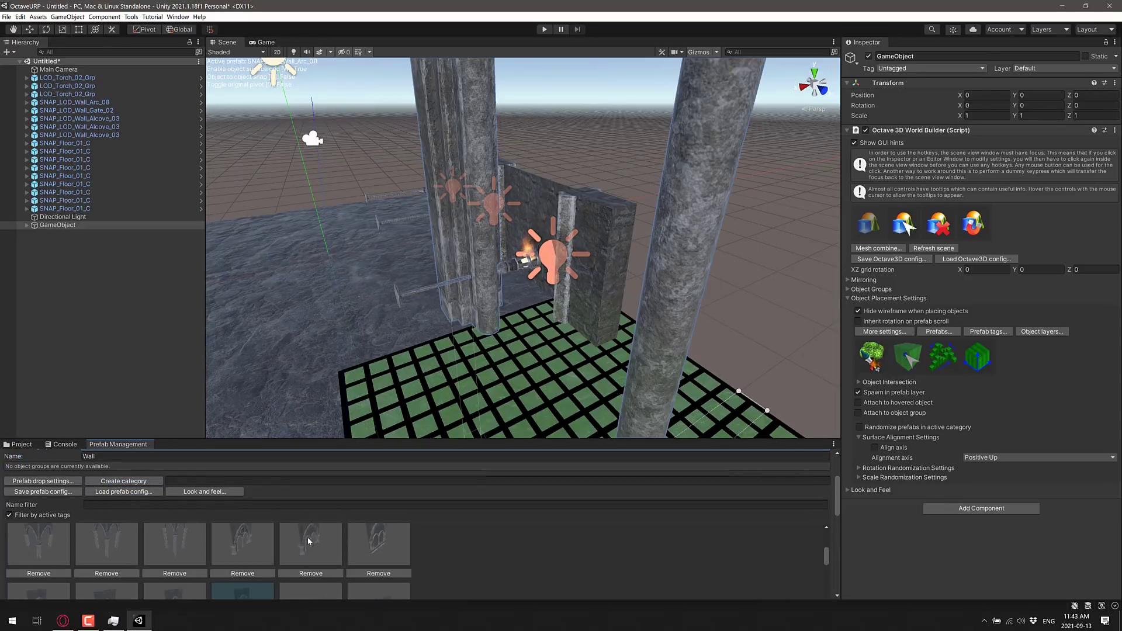
click(242, 543)
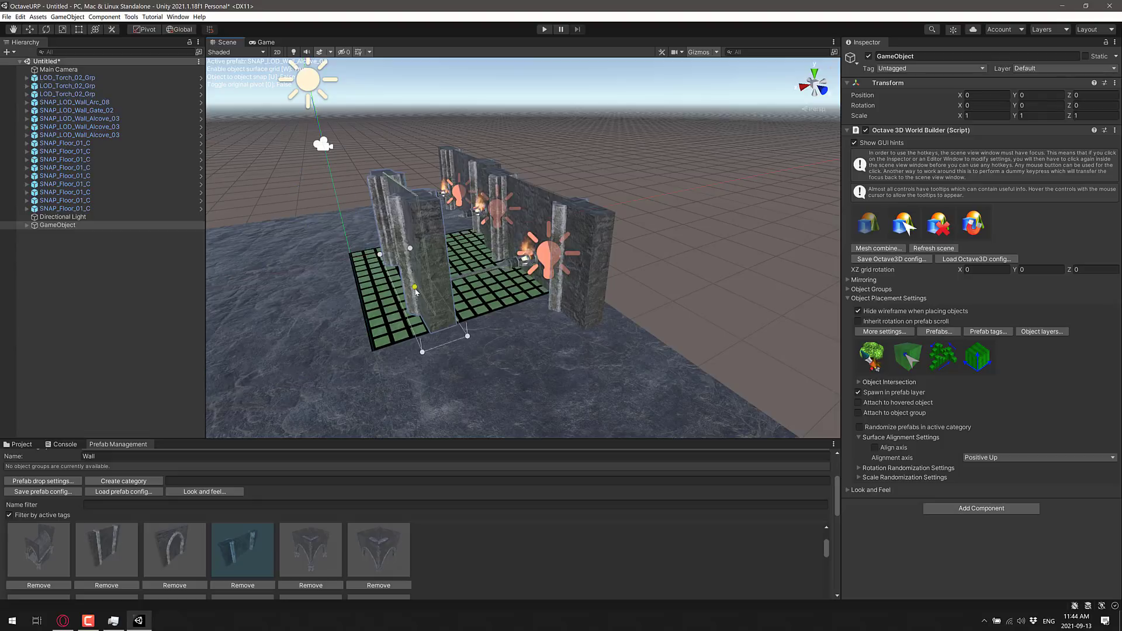
- Examine Octave3D's Mesh Combine options and close them without combining anything
alt+drag(416, 291, 523, 285)
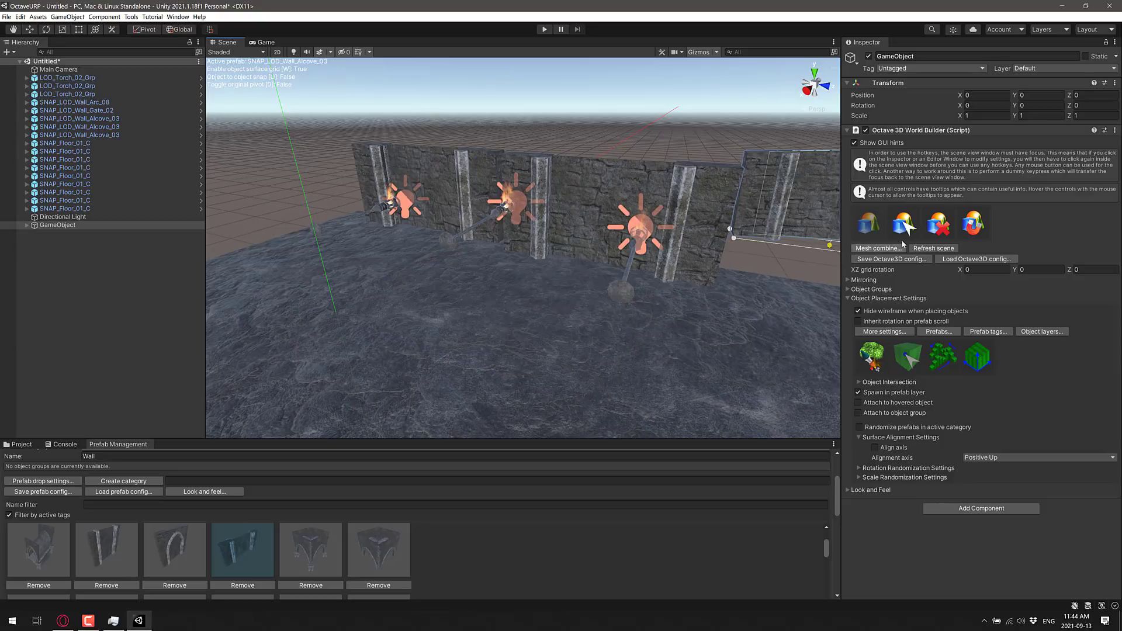
click(889, 249)
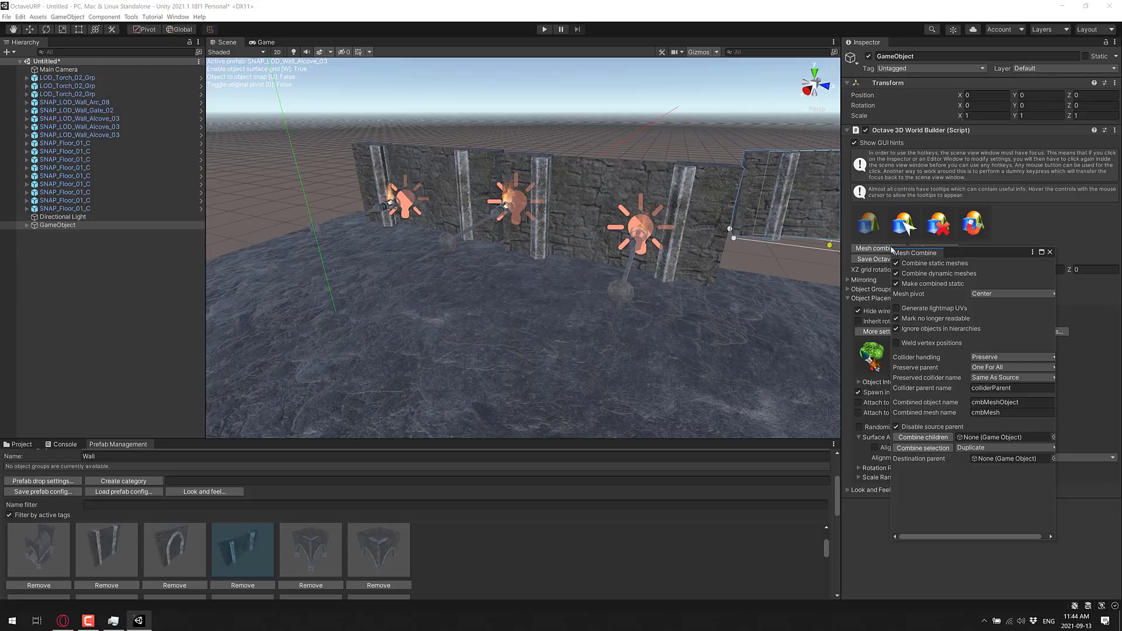
click(1050, 252)
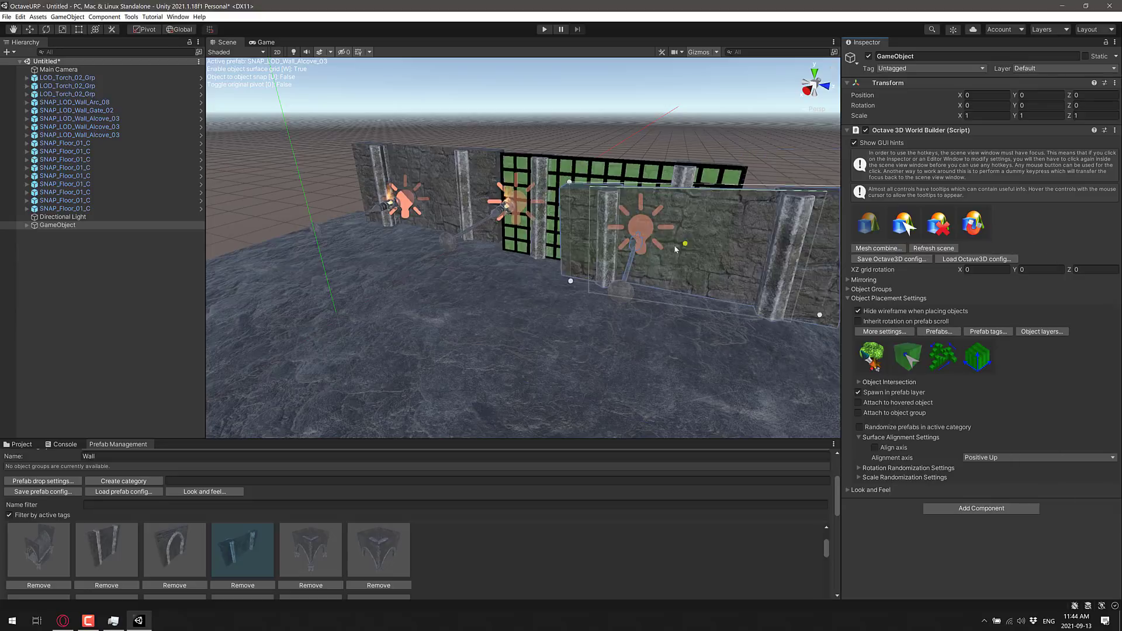
alt+drag(672, 257, 554, 220)
- Switch to Opera to look back through the earlier part of the Octave3D Hotkeys PDF, and return to Unity
key(alt+Tab)
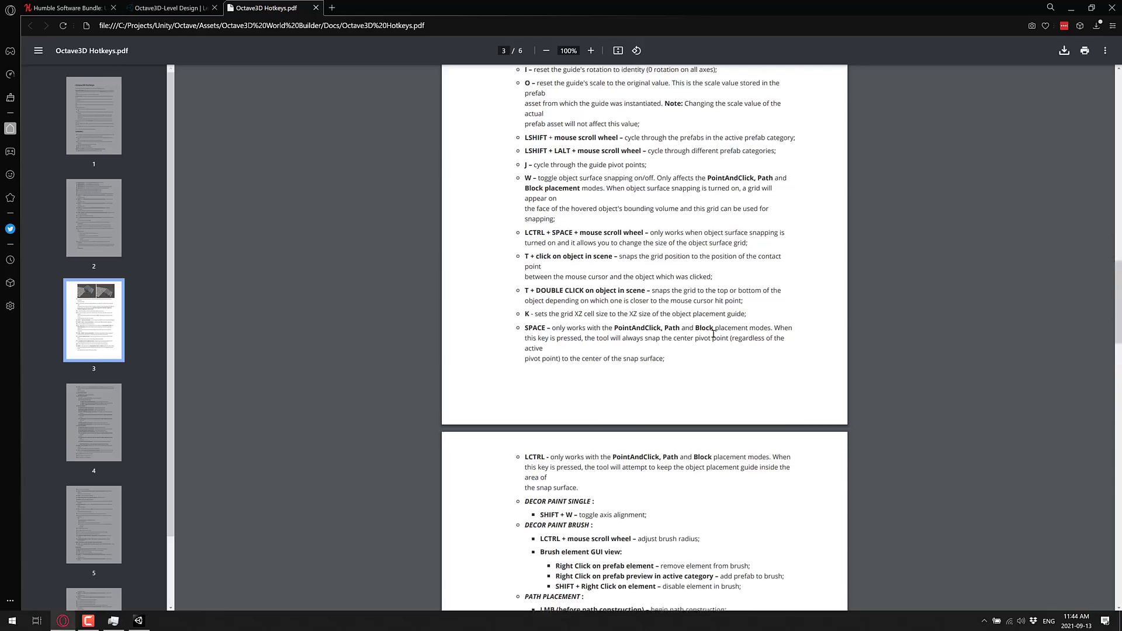
scroll(583, 270, up, 15)
key(alt+Tab)
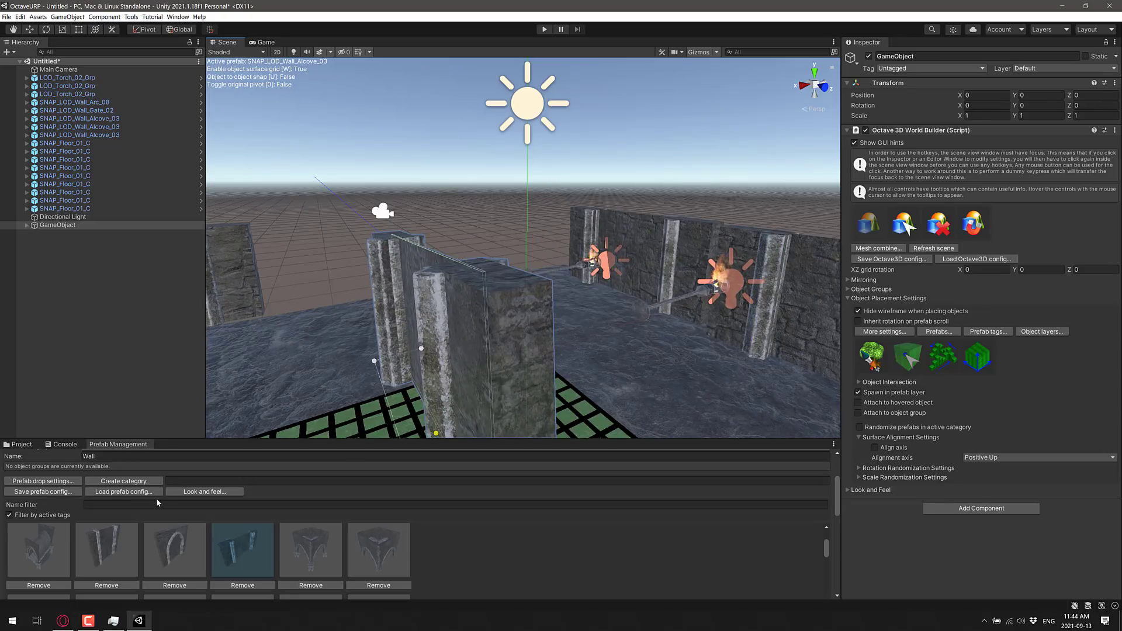
- Browse the project assets to the Octave3D World Builder Docs folder and select the Octave3D Hotkeys PDF
click(23, 444)
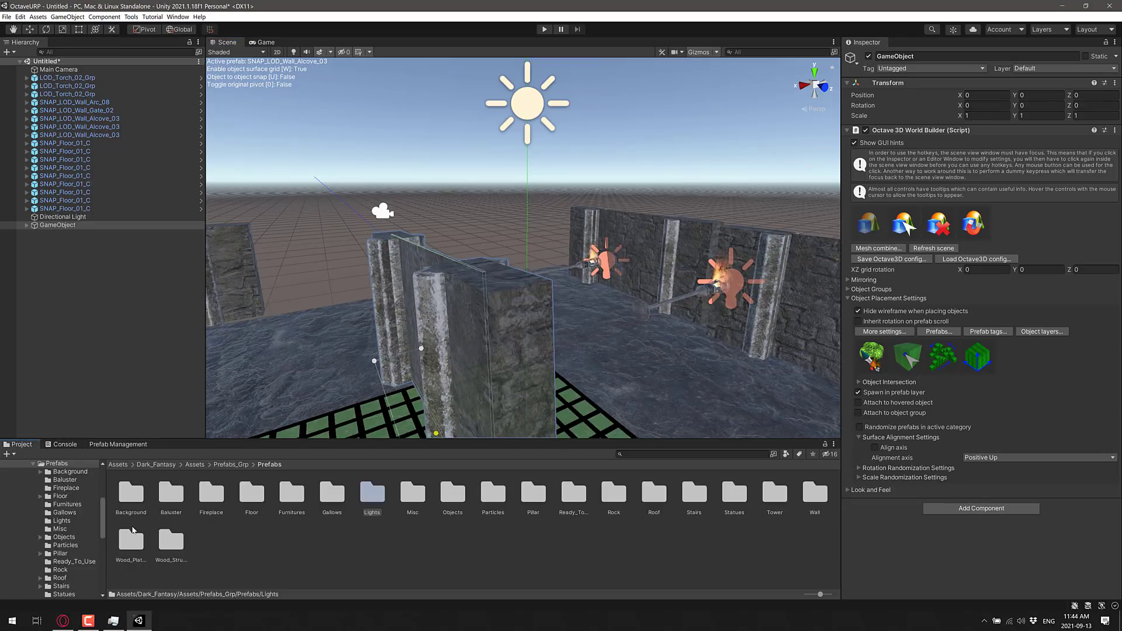
scroll(37, 508, up, 6)
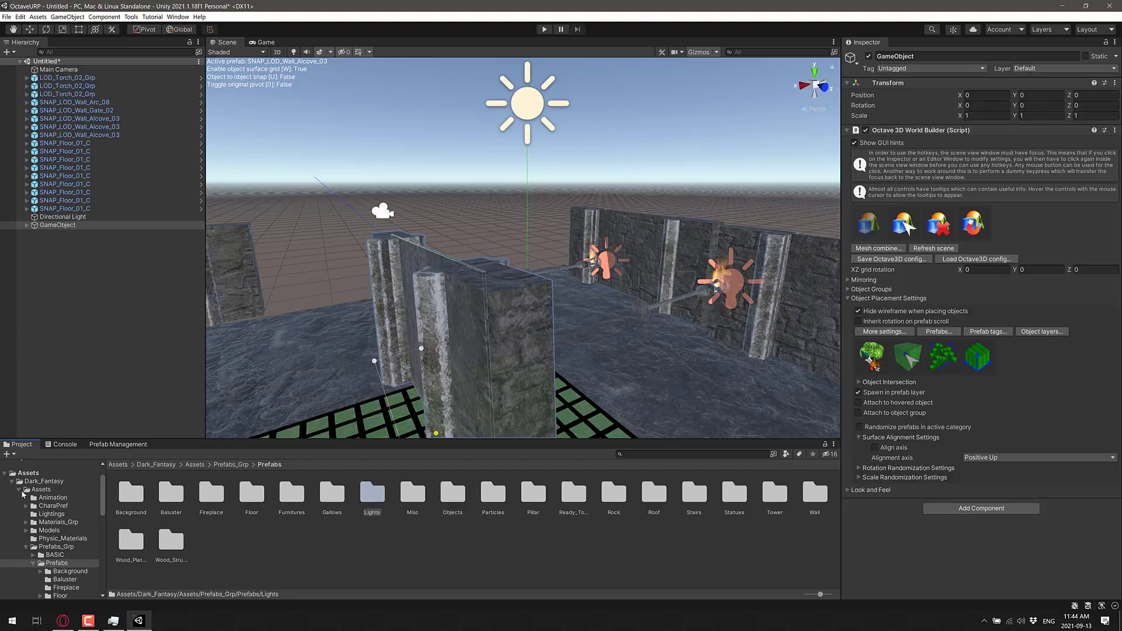
click(41, 489)
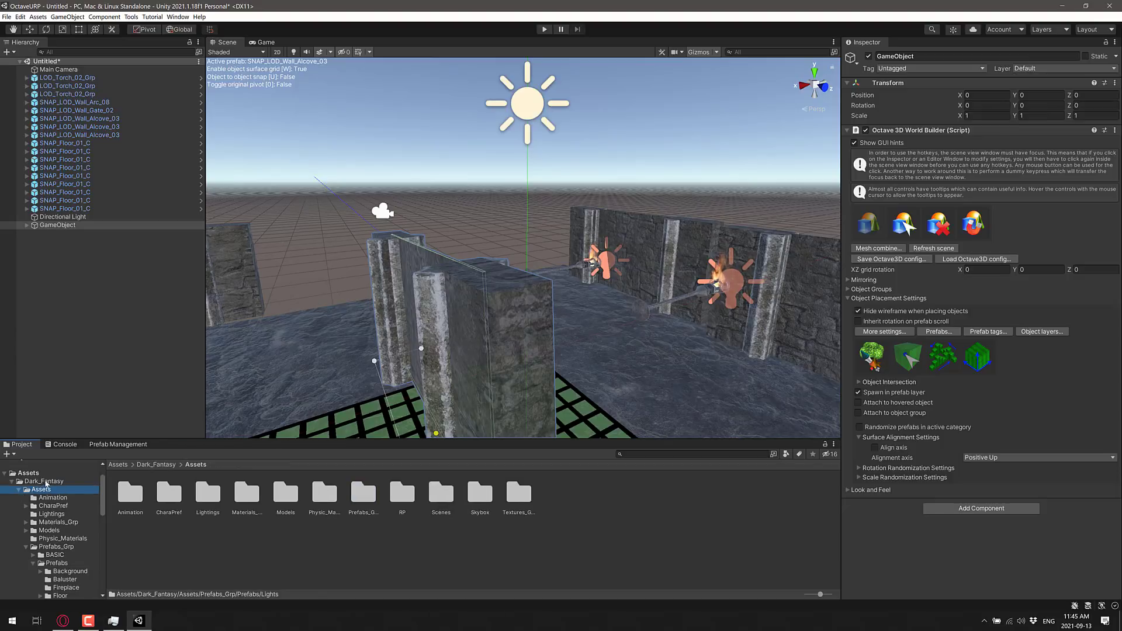
click(31, 474)
double_click(245, 494)
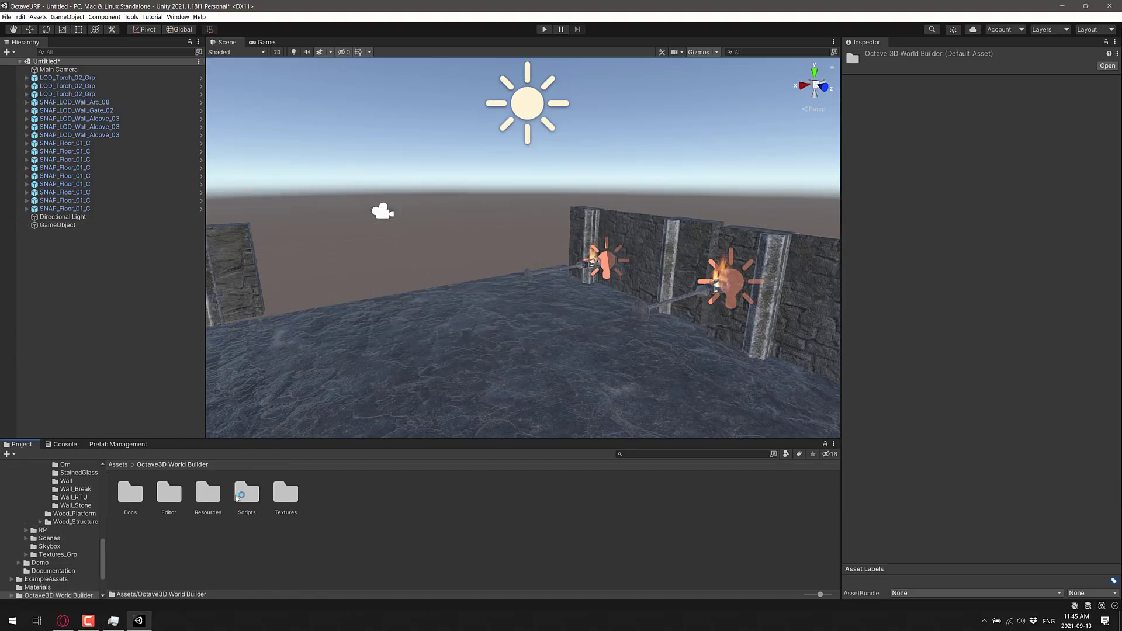
double_click(130, 493)
click(124, 498)
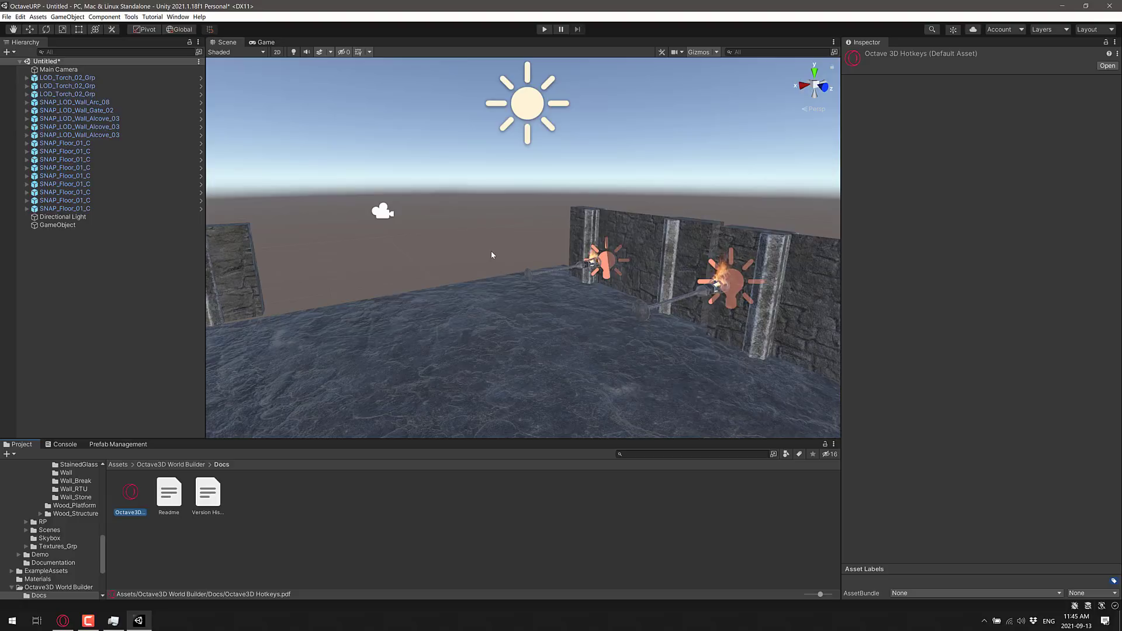
- Compare the Octave3D GameObject's components with those of the placed torch, wall and floor prefabs in the scene hierarchy
click(67, 228)
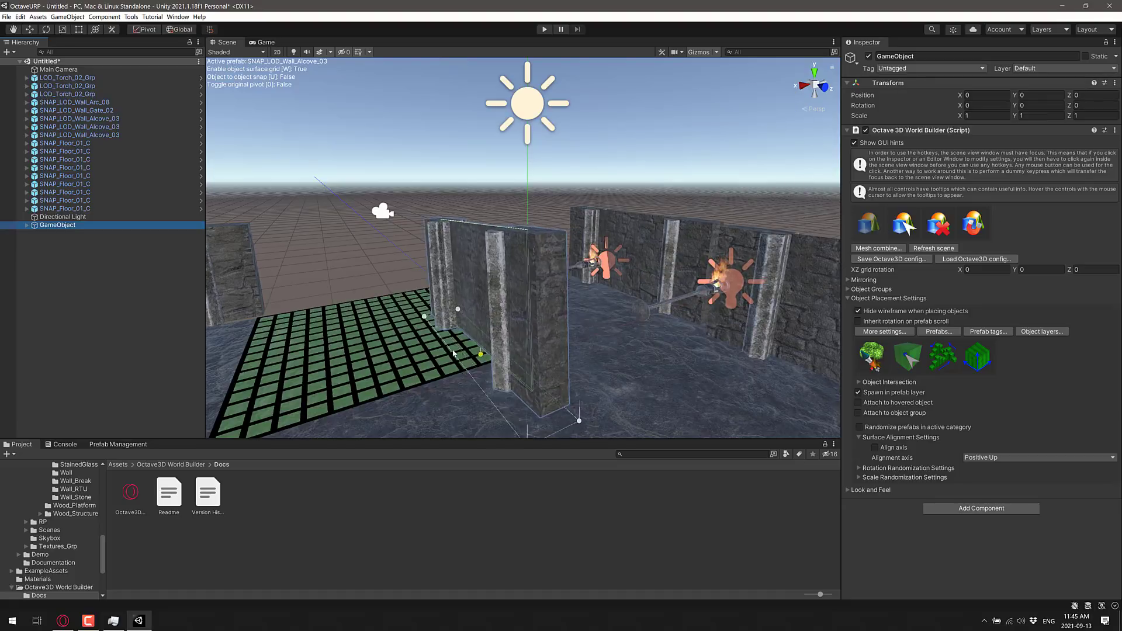
click(65, 151)
click(67, 102)
click(57, 87)
click(59, 78)
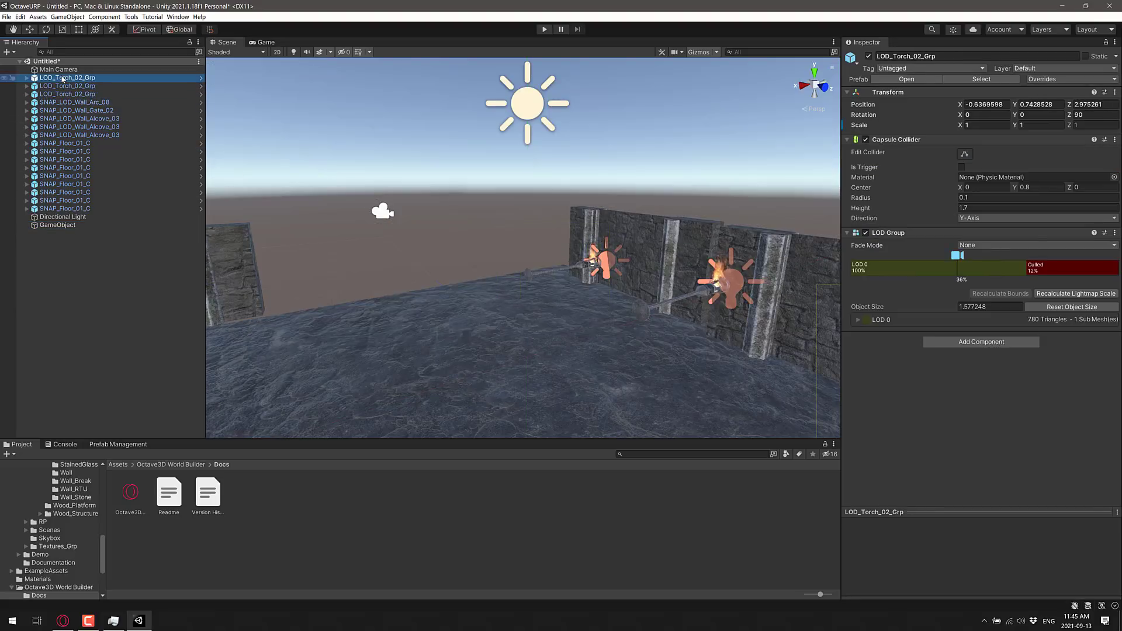
click(60, 103)
click(62, 127)
click(62, 160)
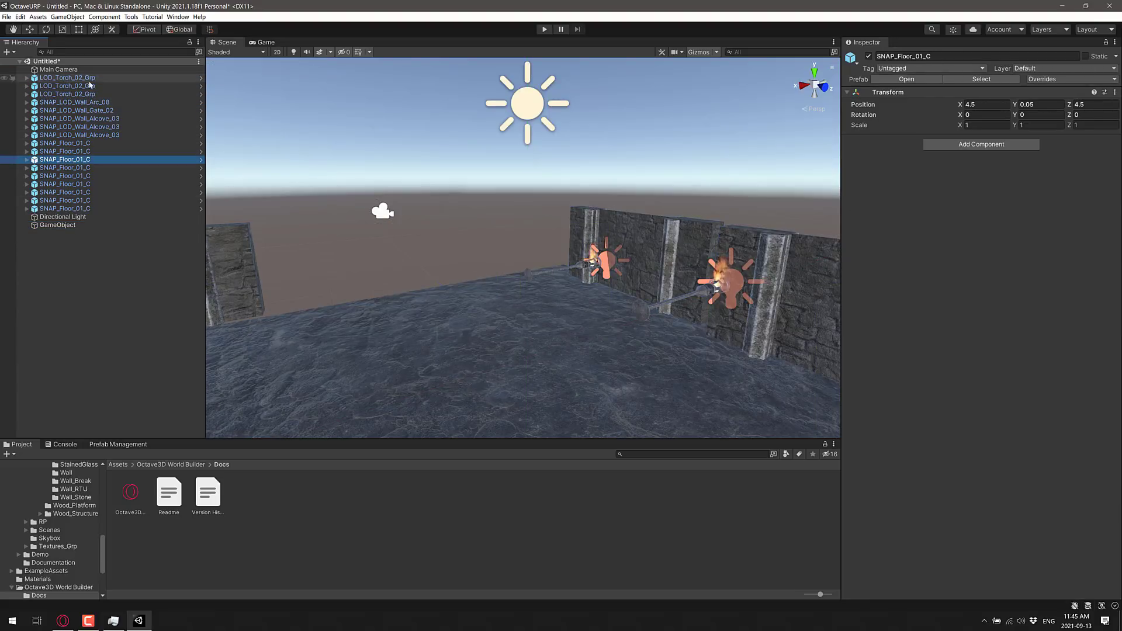
click(47, 226)
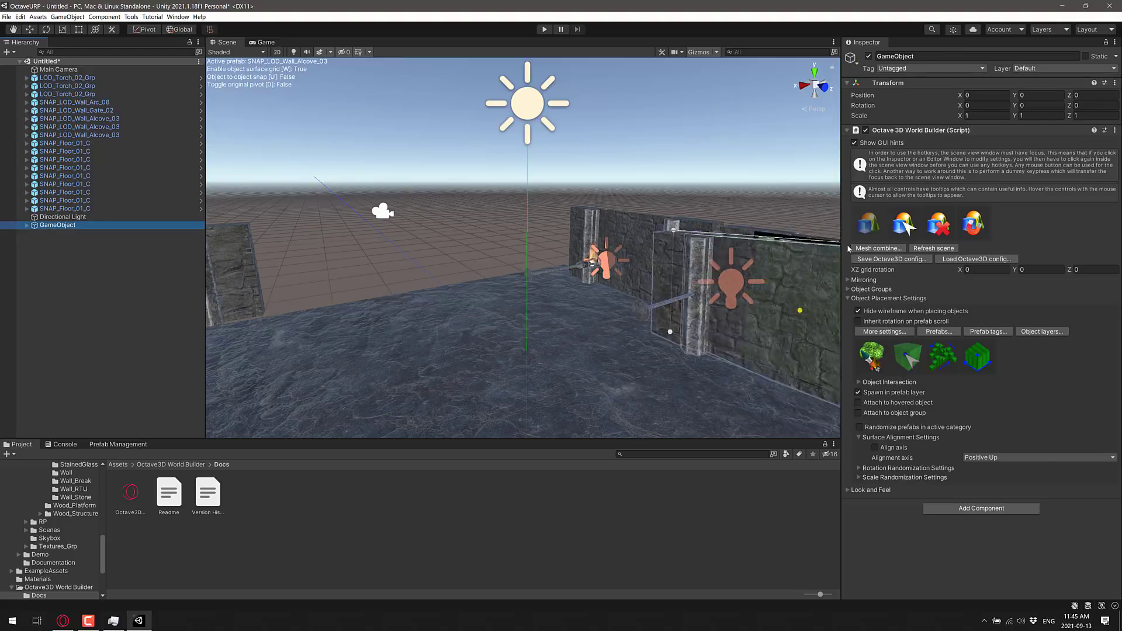
click(70, 102)
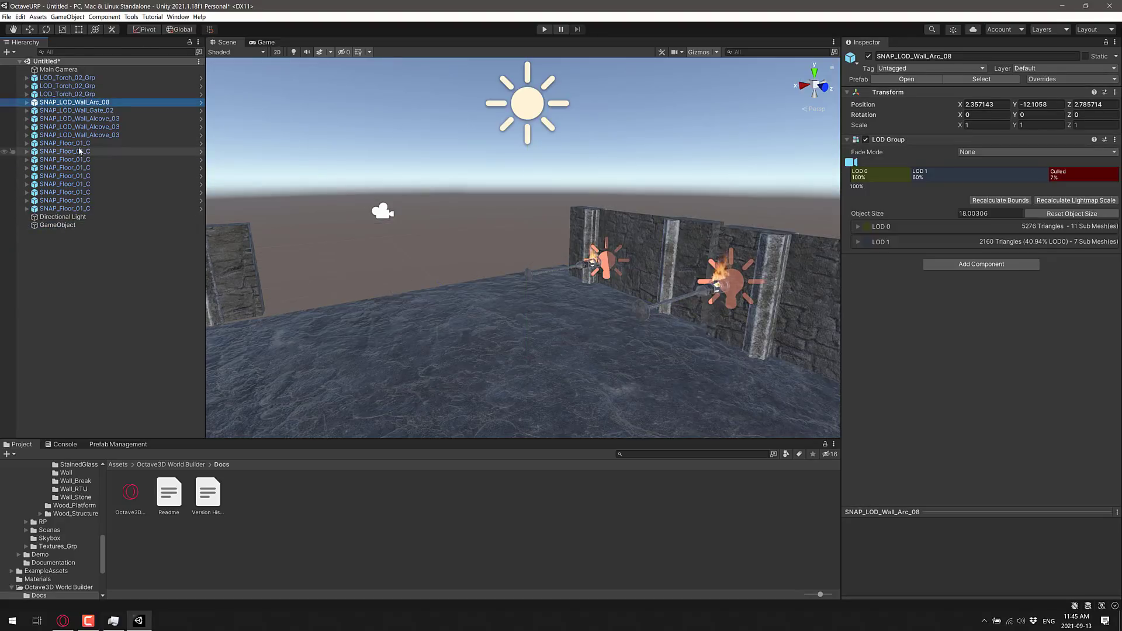
- Reselect the GameObject carrying Octave3D World Builder, view its Prefab Tags list, and close the list without changes
click(71, 226)
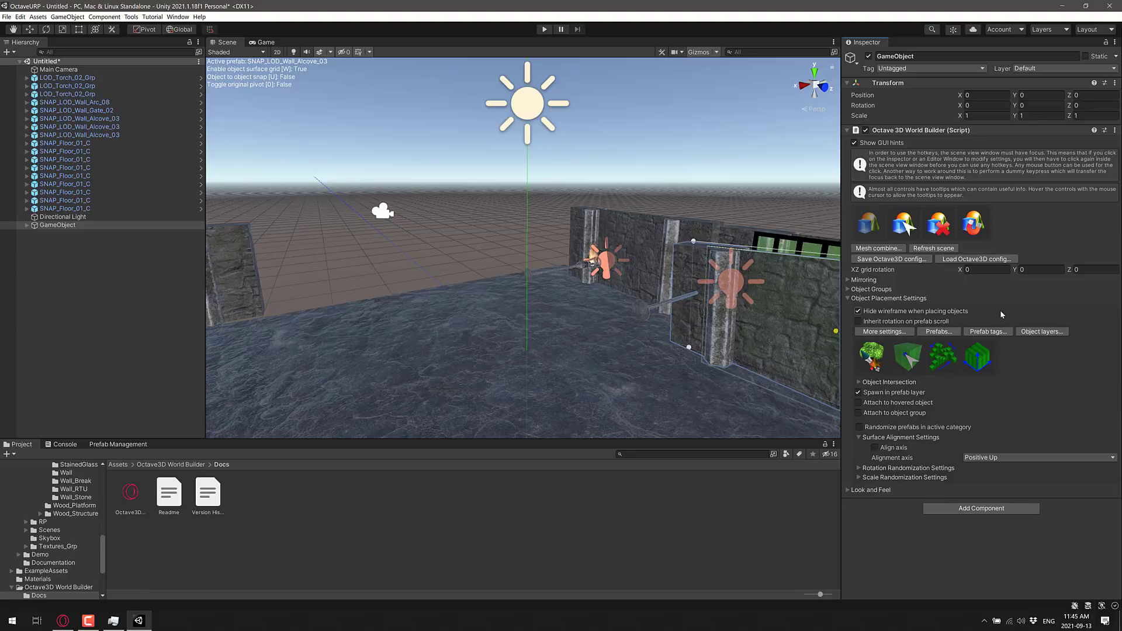
click(974, 331)
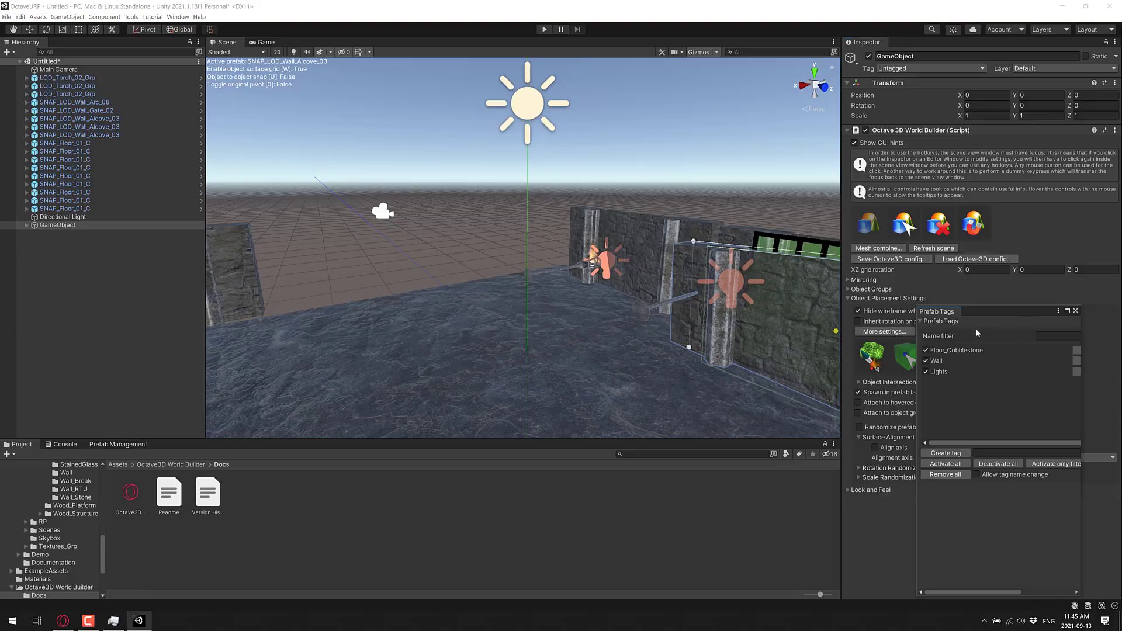
click(1076, 311)
- Switch to Opera and examine the pricing tiers and offer deadline on the Humble Unity Fantasy Software Bundle page
key(alt+Tab)
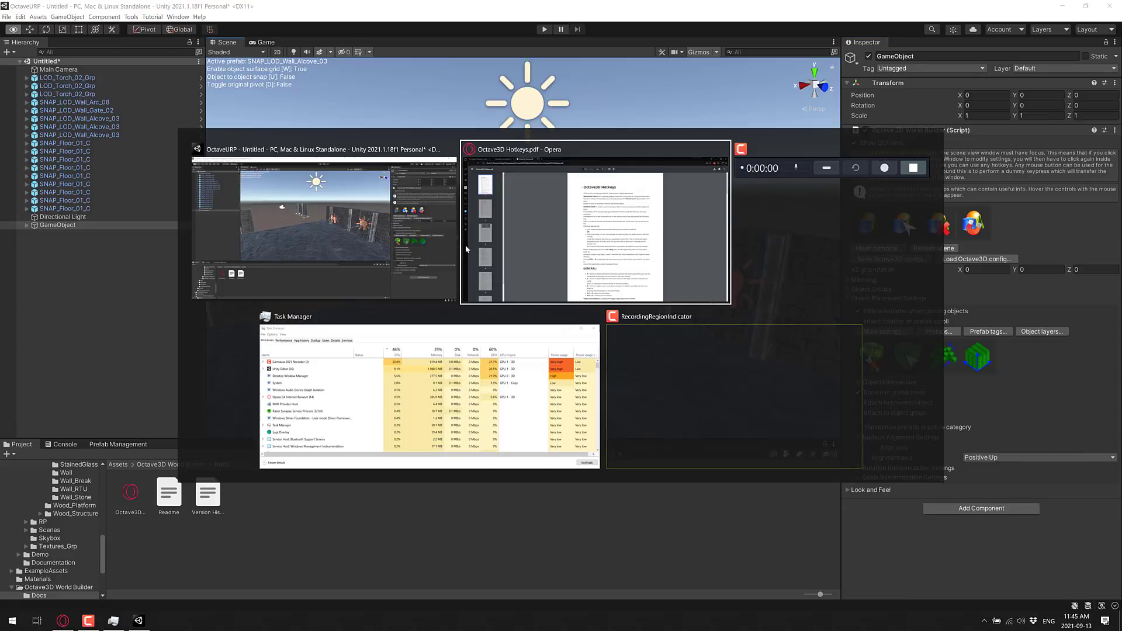
scroll(566, 297, up, 5)
scroll(567, 297, up, 1)
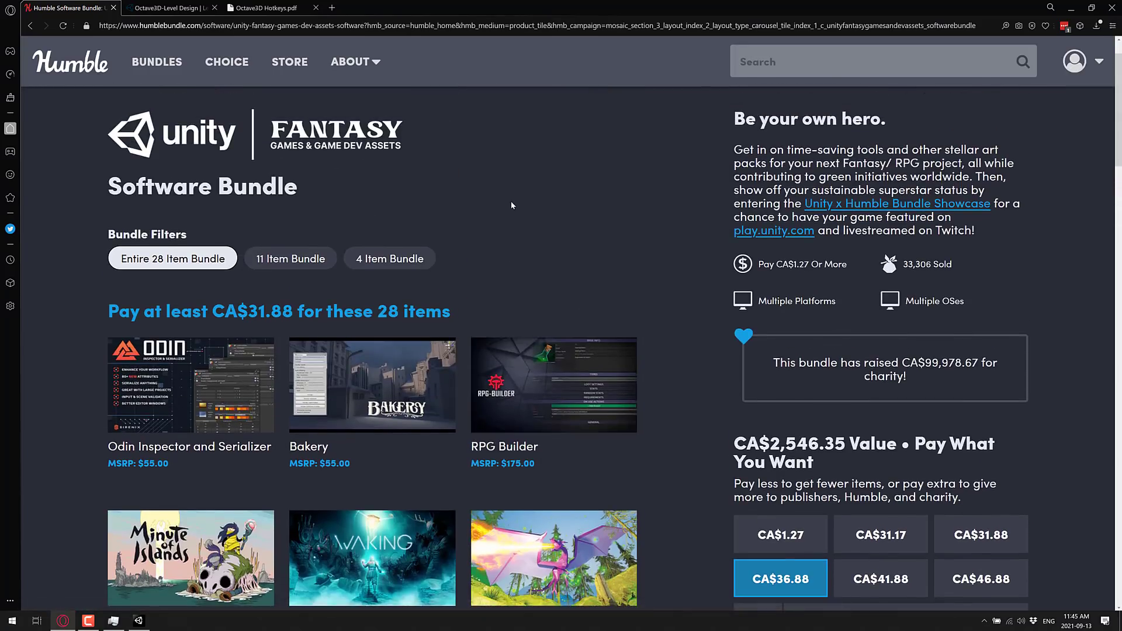
scroll(819, 241, down, 7)
drag(831, 413, 984, 413)
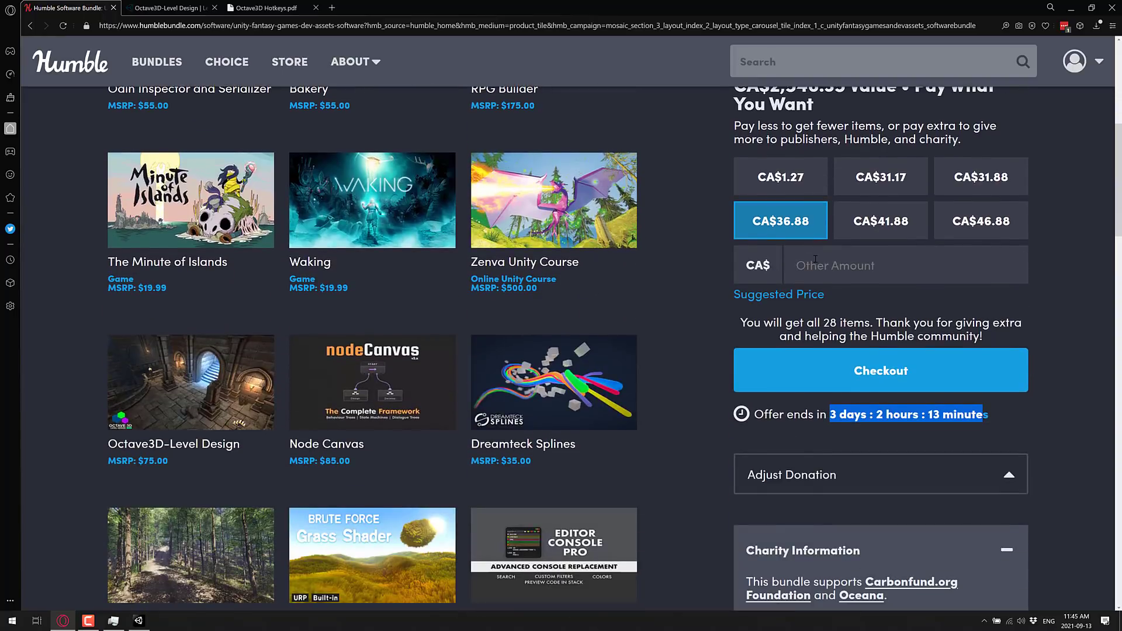
click(882, 377)
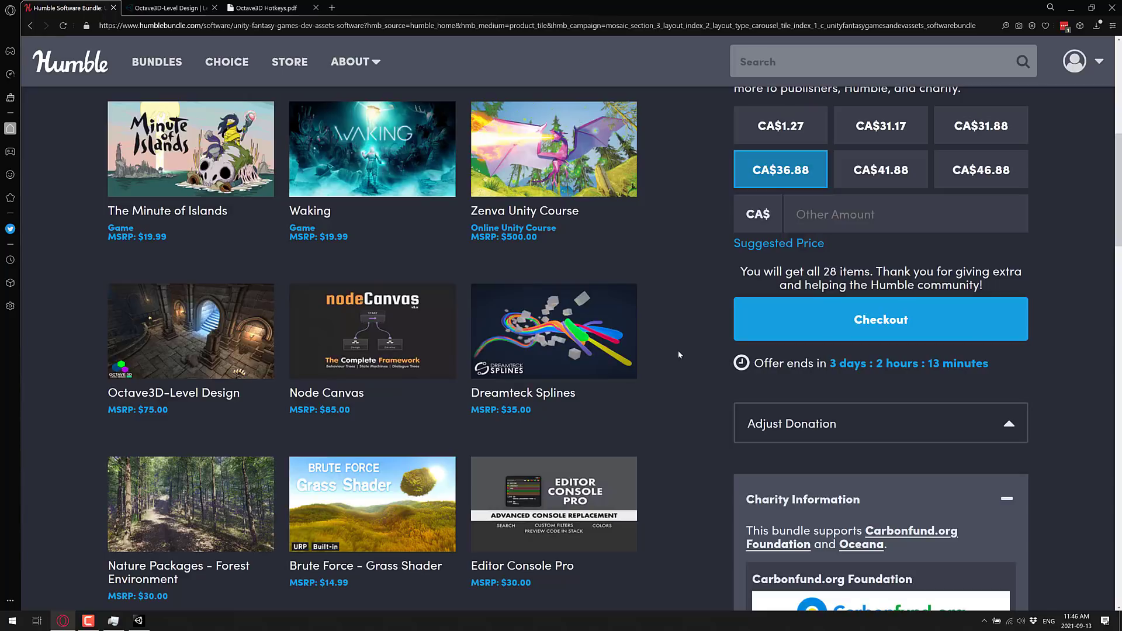
- Look through the bundle's items from Odin Inspector and Serializer down to the Dark Fantasy Kit and back up
scroll(678, 354, up, 5)
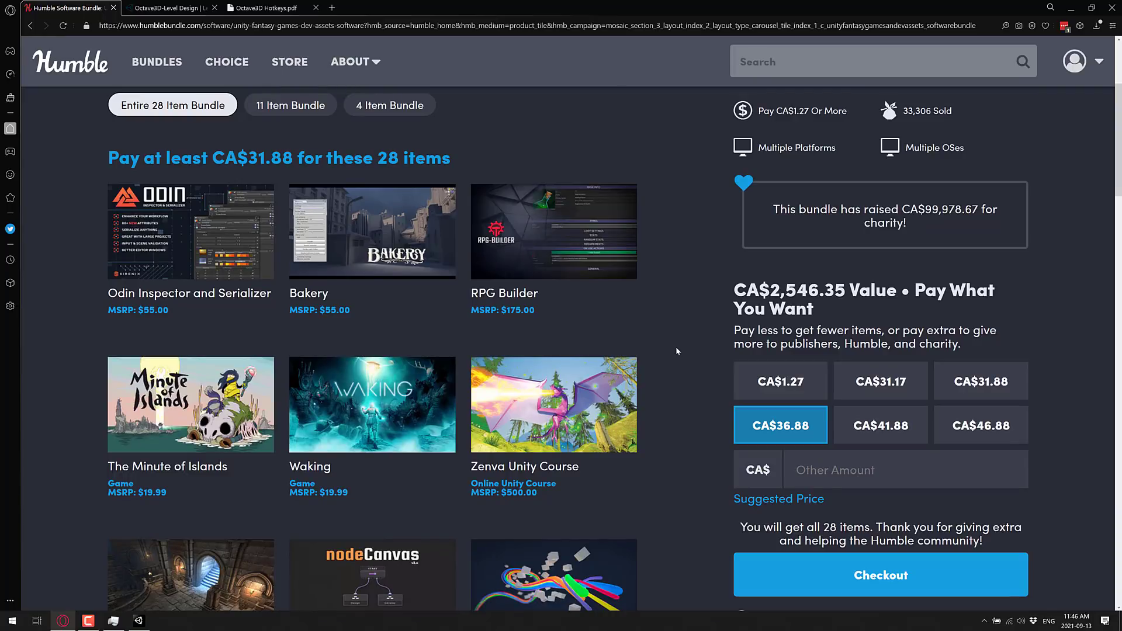
scroll(508, 242, down, 1)
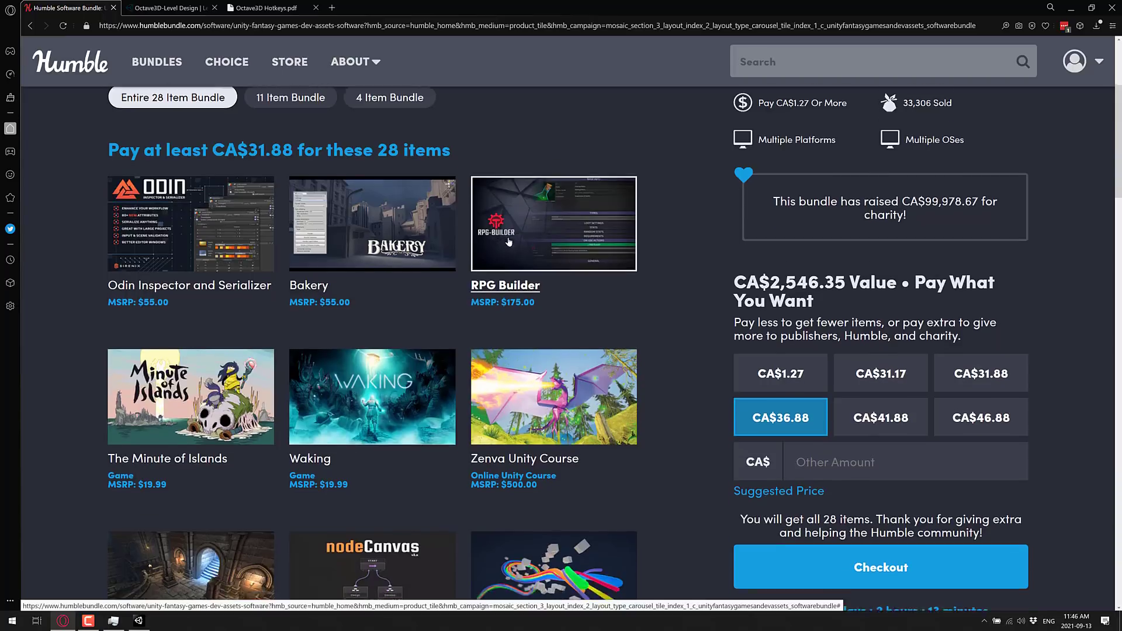
scroll(508, 242, down, 4)
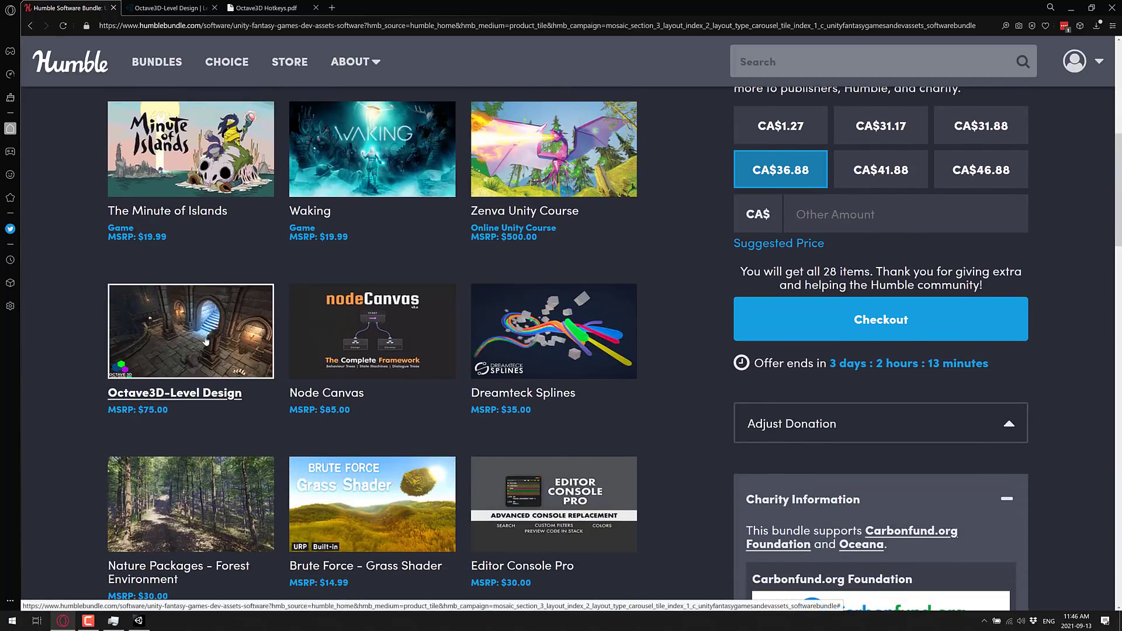
scroll(205, 341, down, 9)
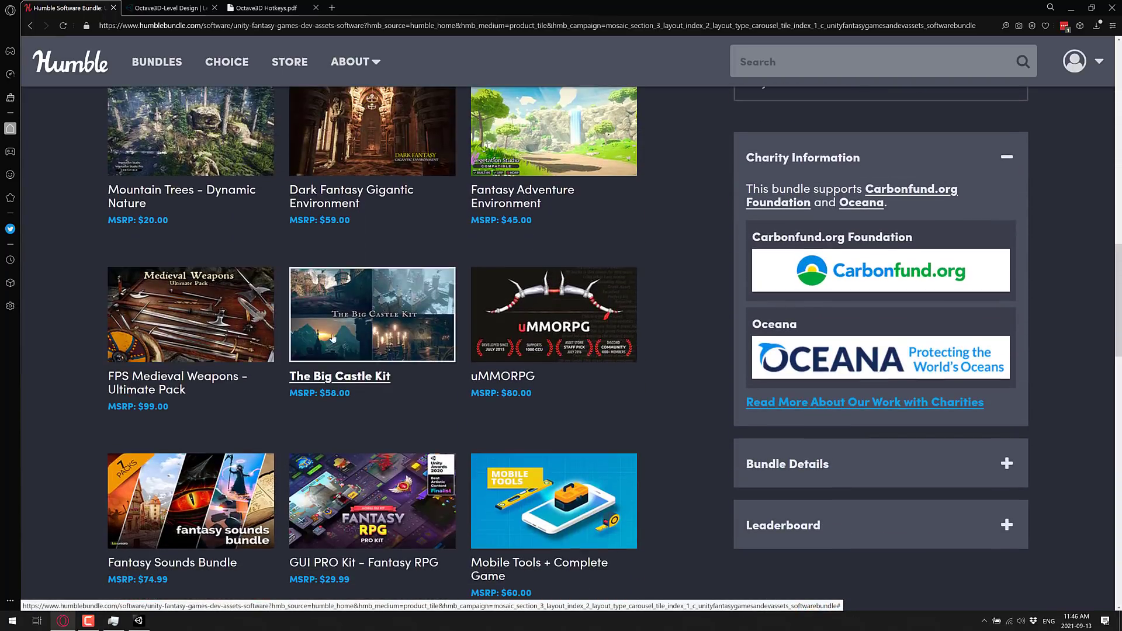
scroll(350, 460, down, 2)
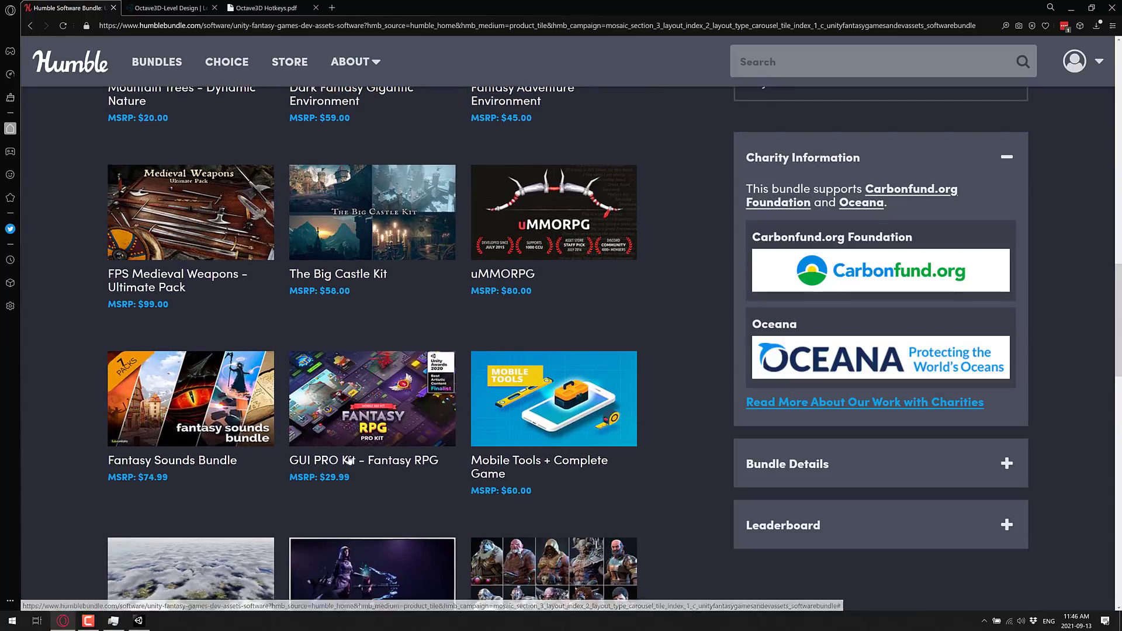
scroll(349, 460, down, 1)
scroll(282, 489, down, 5)
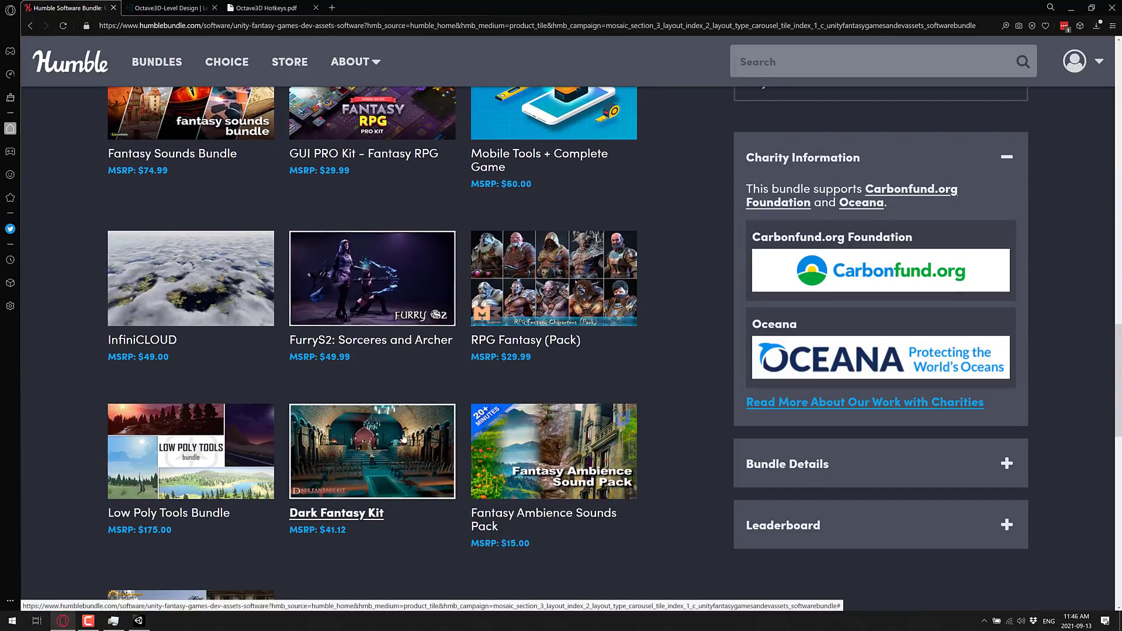
scroll(404, 438, up, 1)
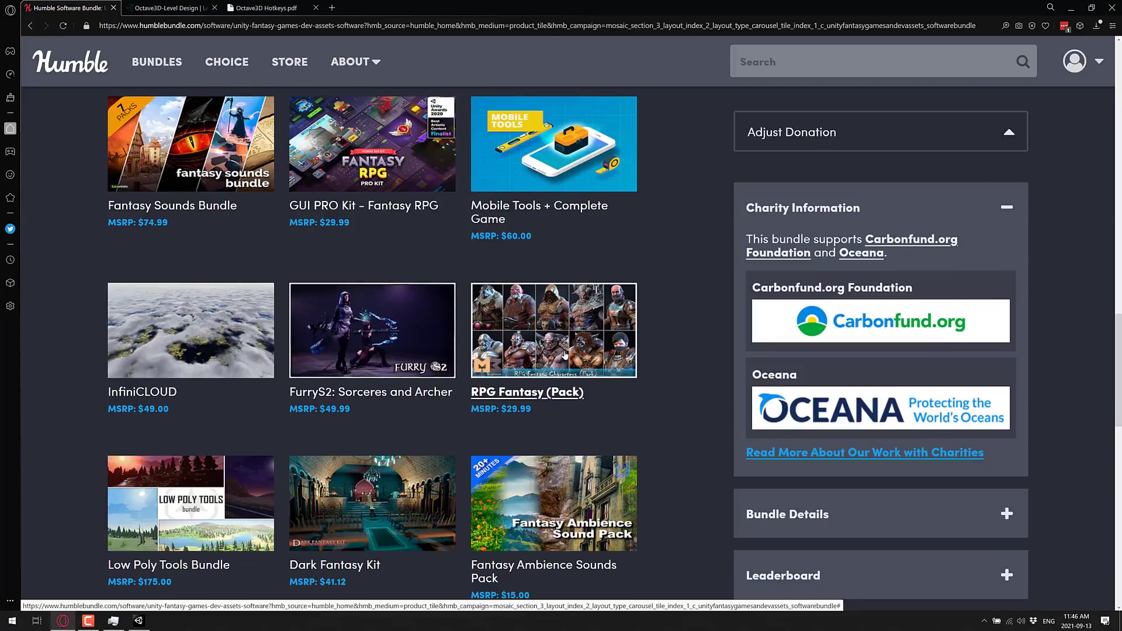
scroll(545, 381, up, 11)
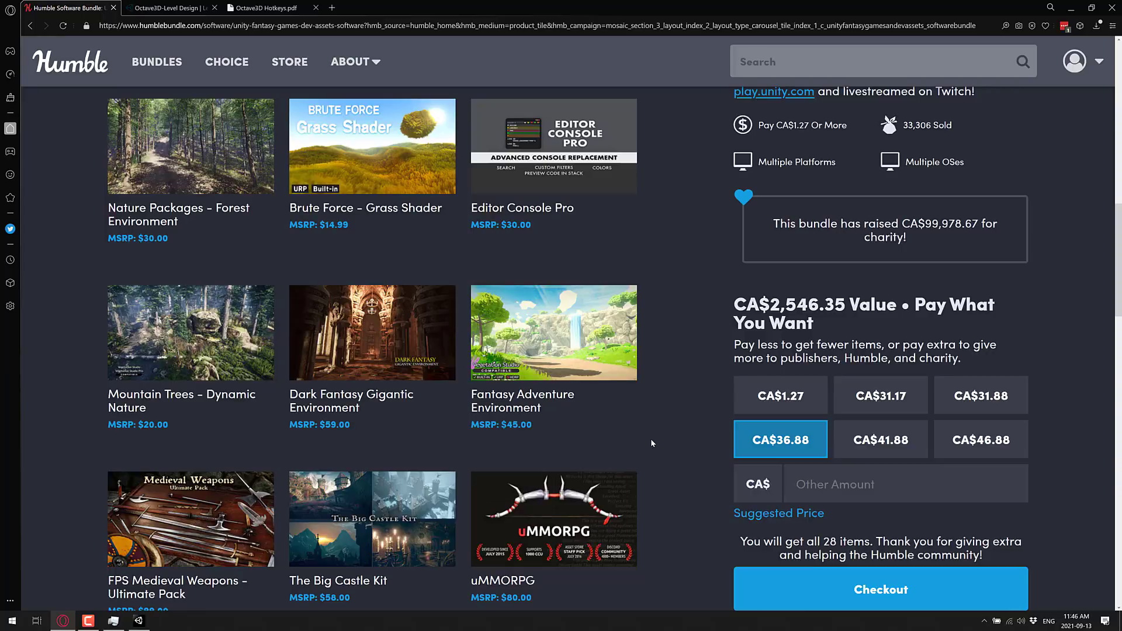
scroll(682, 419, up, 4)
scroll(681, 423, up, 3)
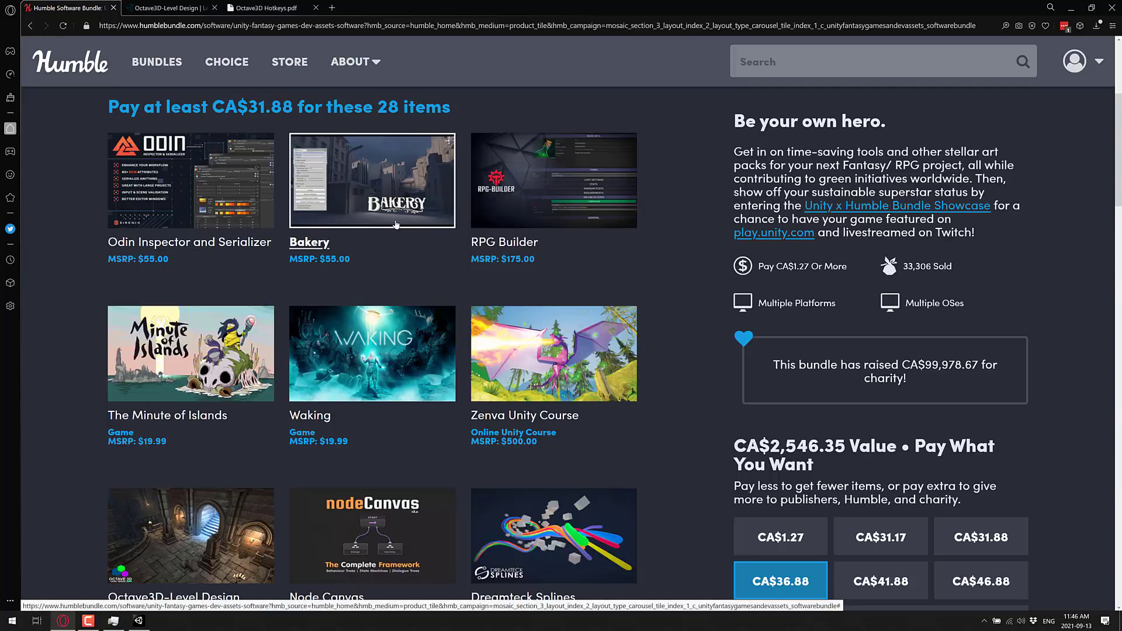
- Review the bundle's tools and environment packs again, down to the Fantasy Ambience Sounds Pack
scroll(396, 225, down, 3)
scroll(396, 225, down, 5)
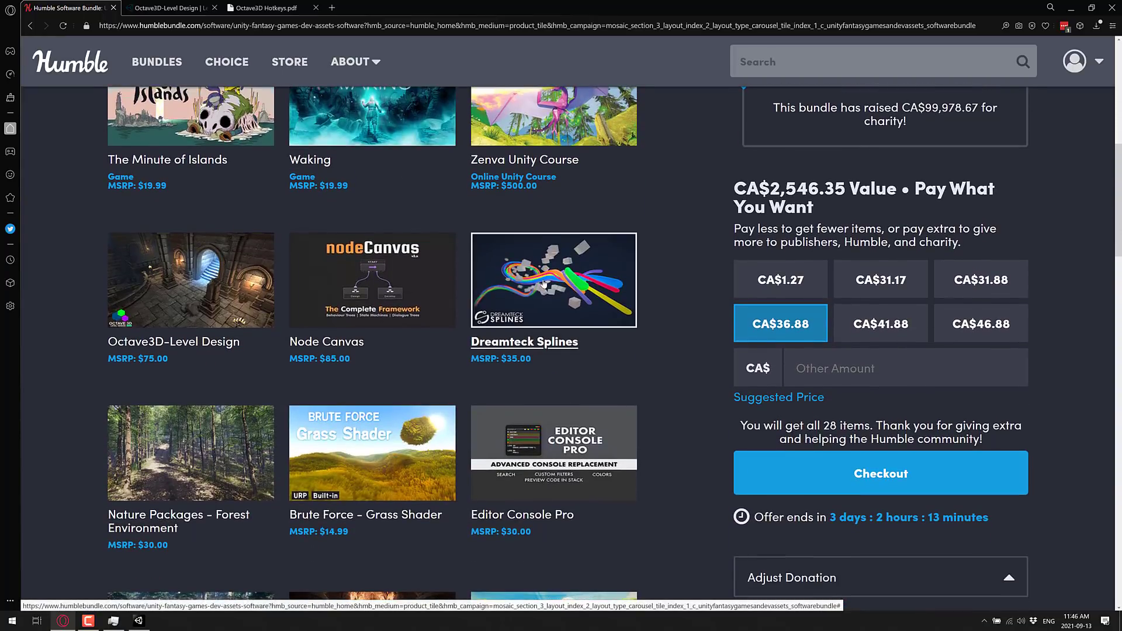
scroll(543, 285, down, 1)
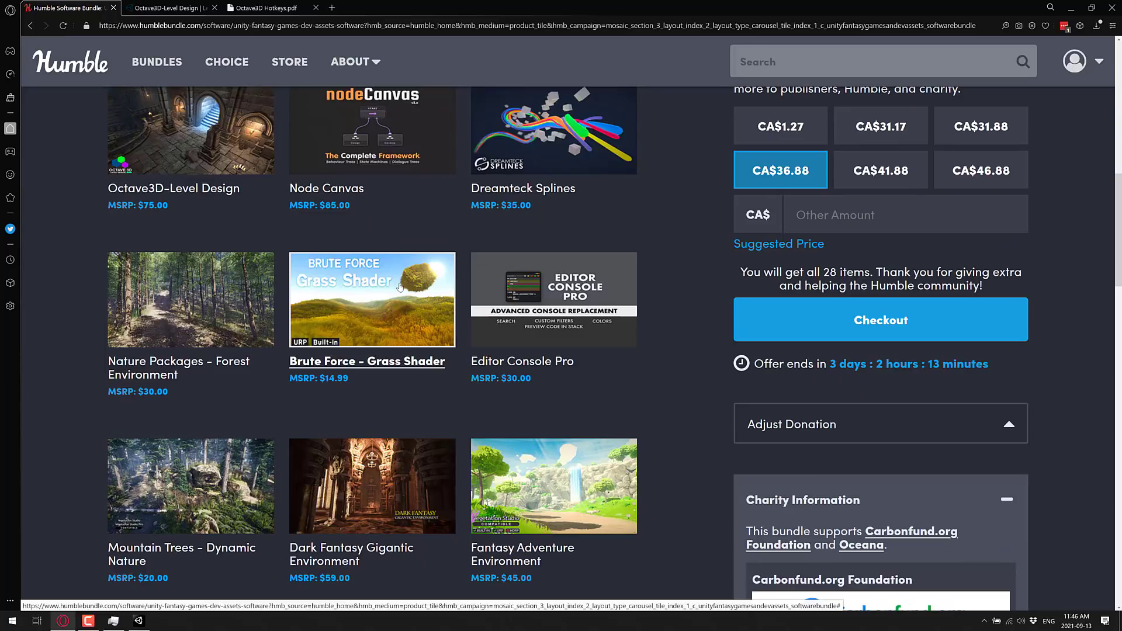
scroll(547, 285, down, 5)
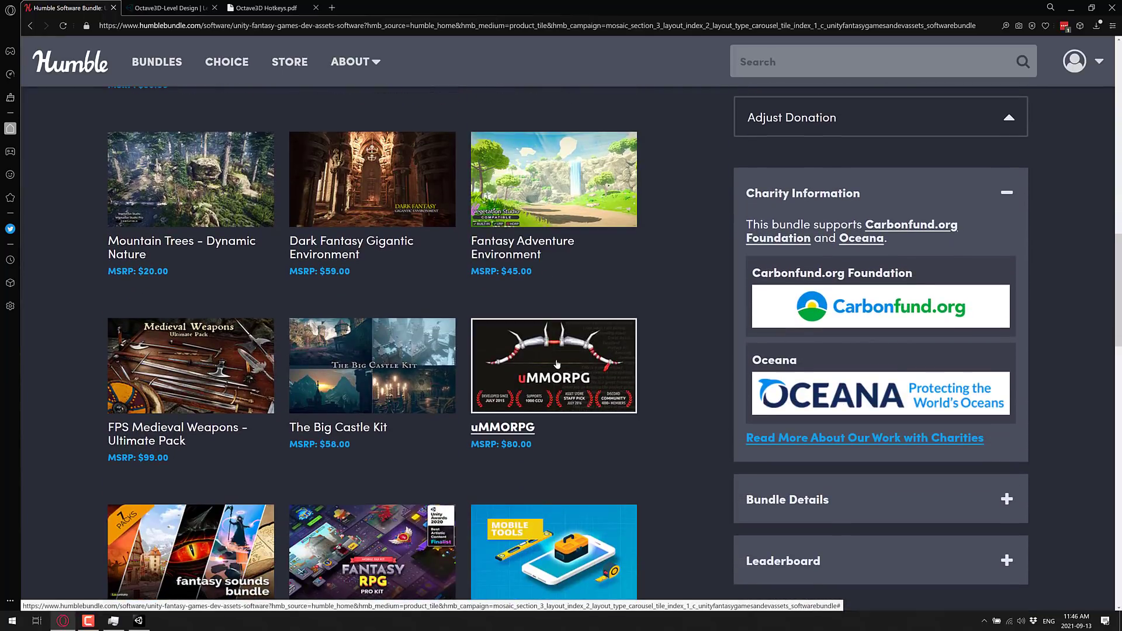
scroll(557, 364, down, 2)
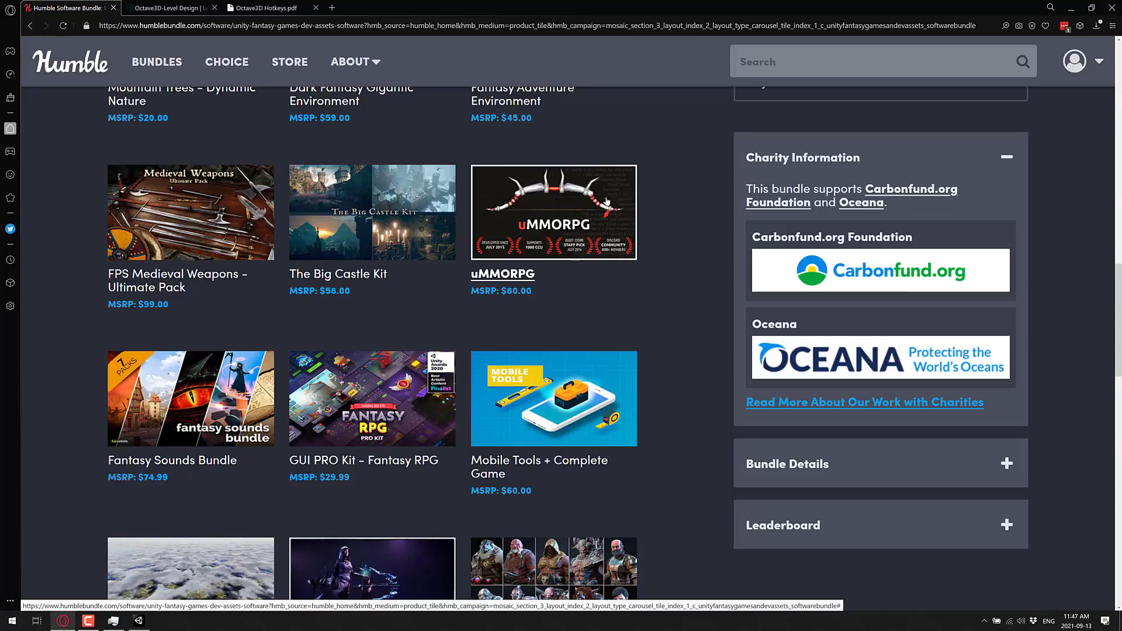
scroll(600, 270, down, 1)
scroll(600, 269, down, 6)
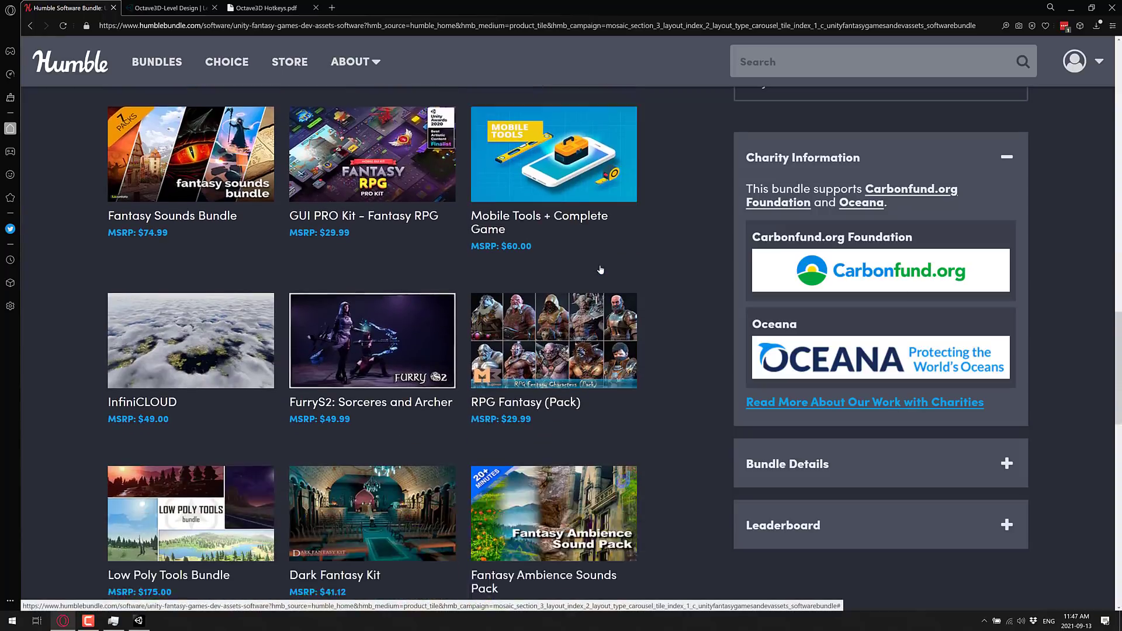
- Return to the bundle's checkout area and highlight the time remaining on the offer, clearing the highlight after checking it
scroll(672, 293, up, 8)
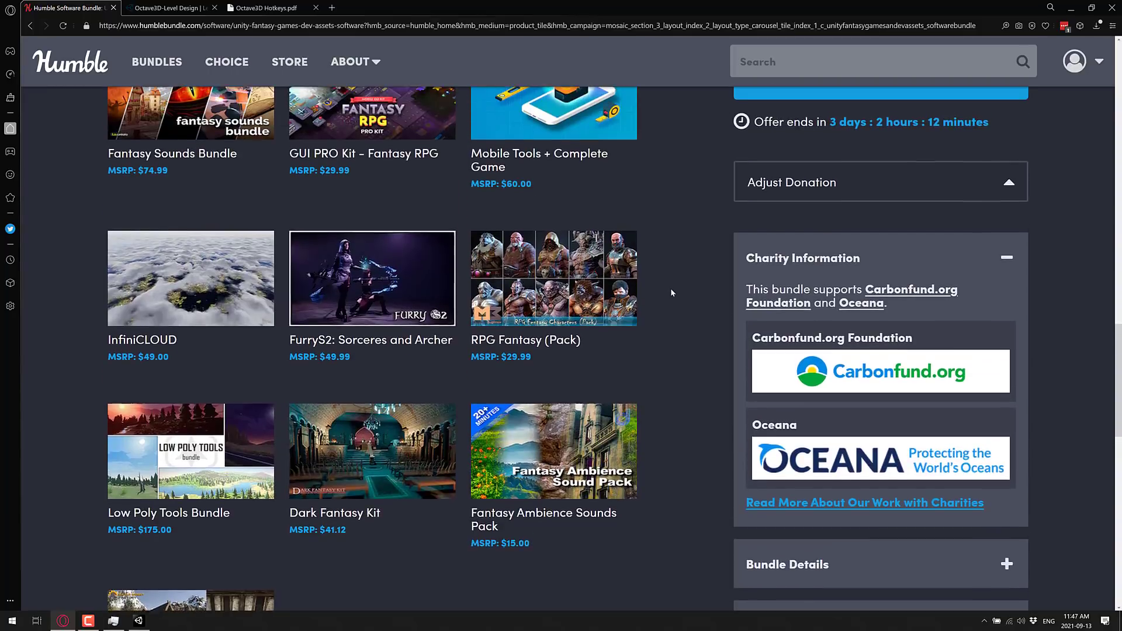
scroll(672, 292, down, 4)
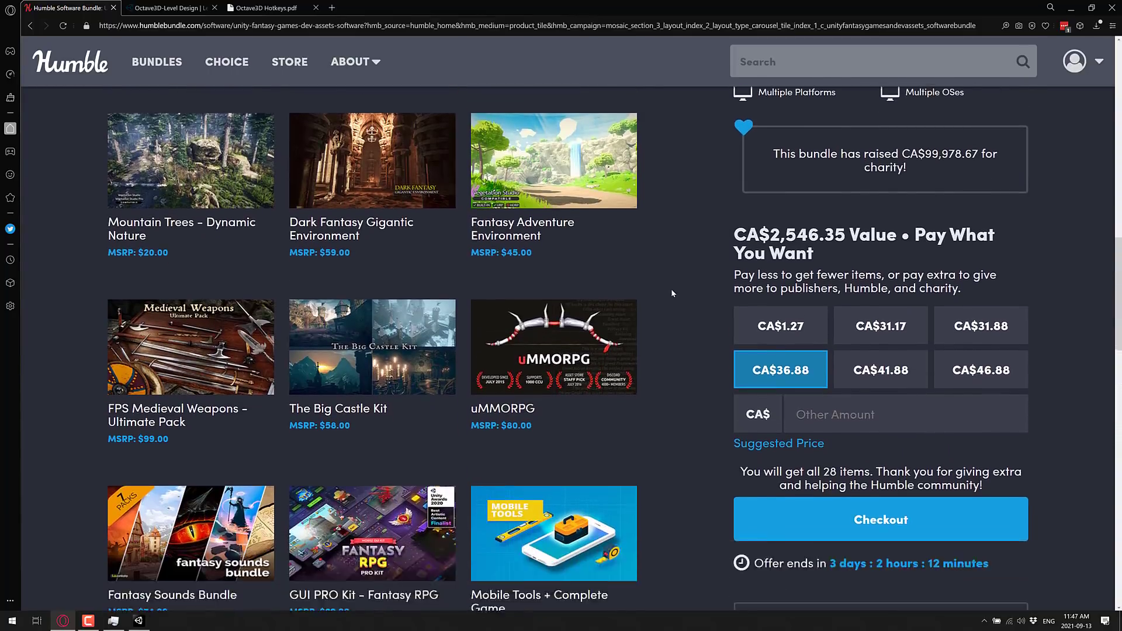
drag(837, 330, 994, 331)
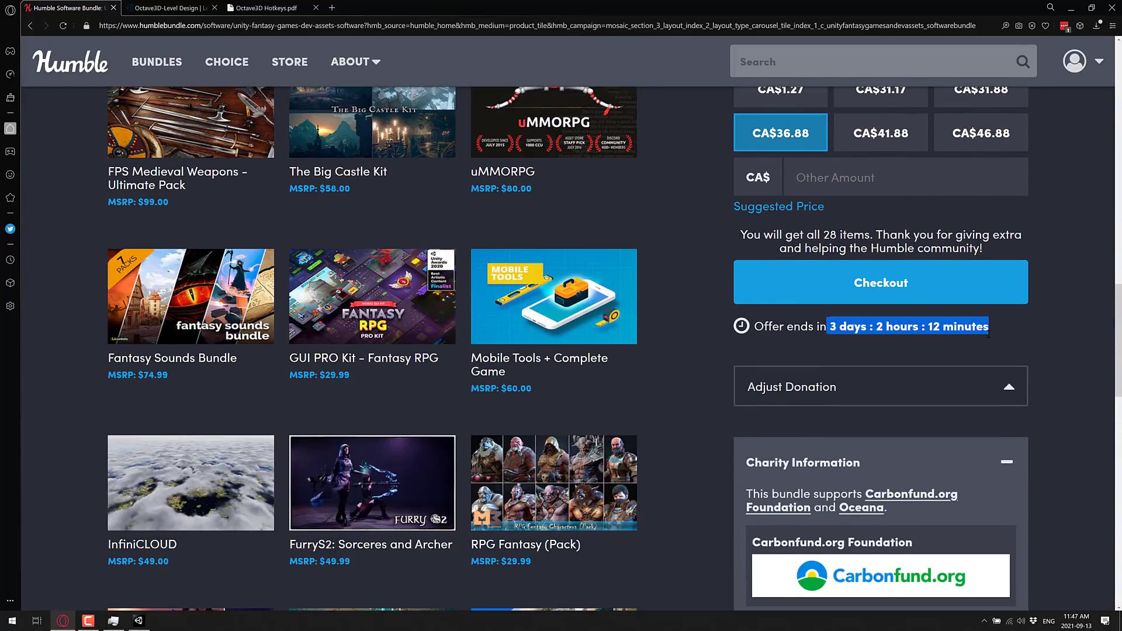
click(1020, 338)
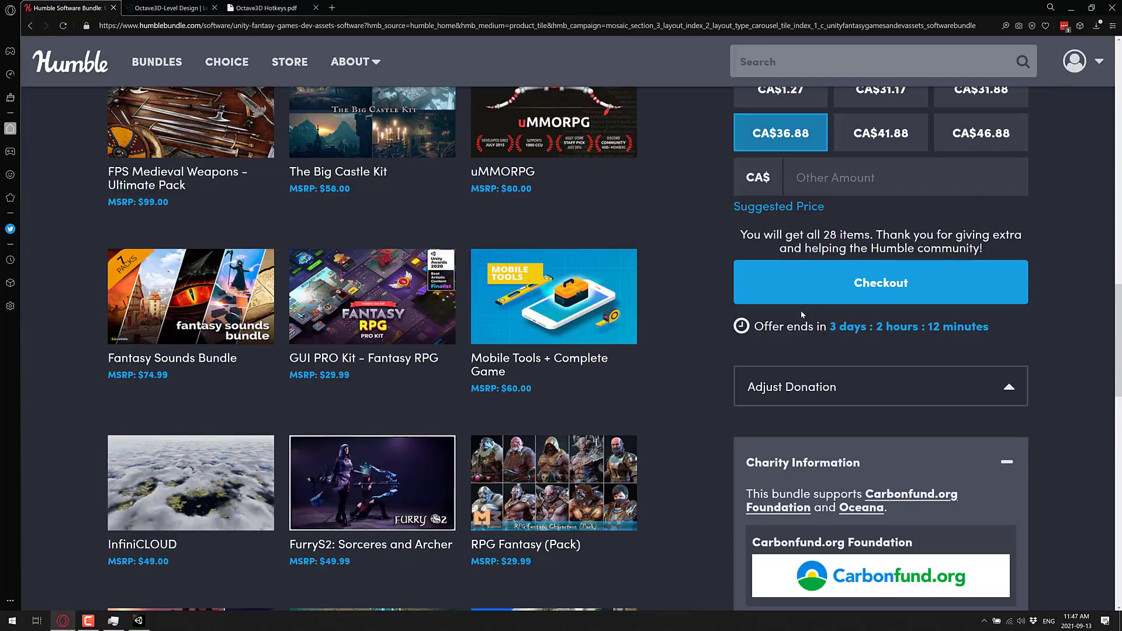
- View the Octave3D-Level Design page on the Unity Asset Store and check its standalone price
click(170, 8)
scroll(660, 338, up, 3)
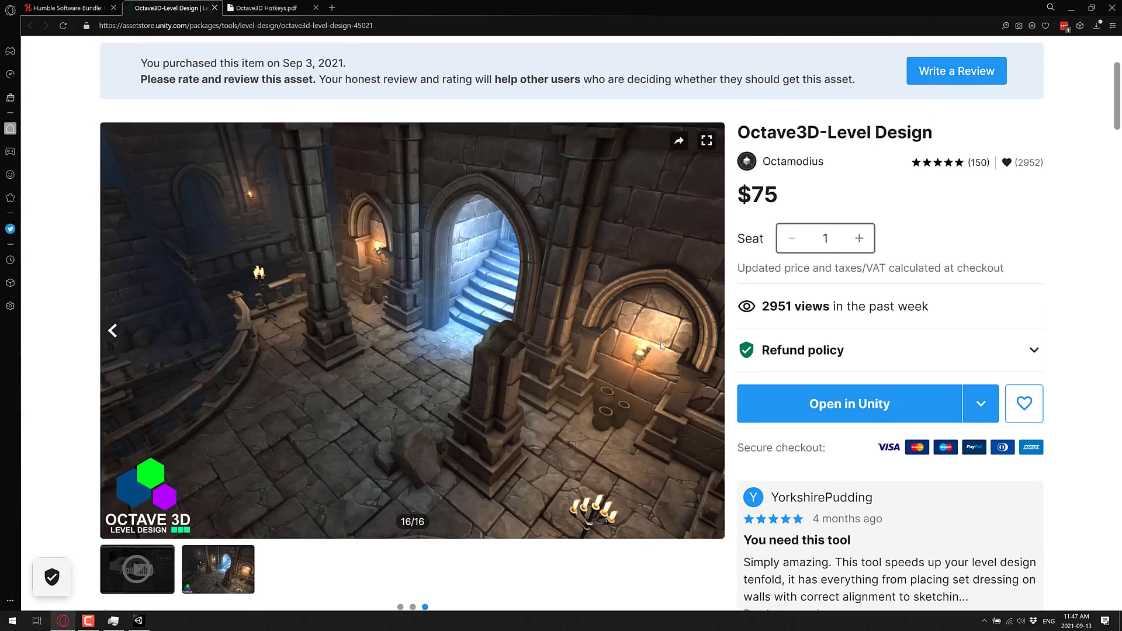
scroll(672, 354, down, 2)
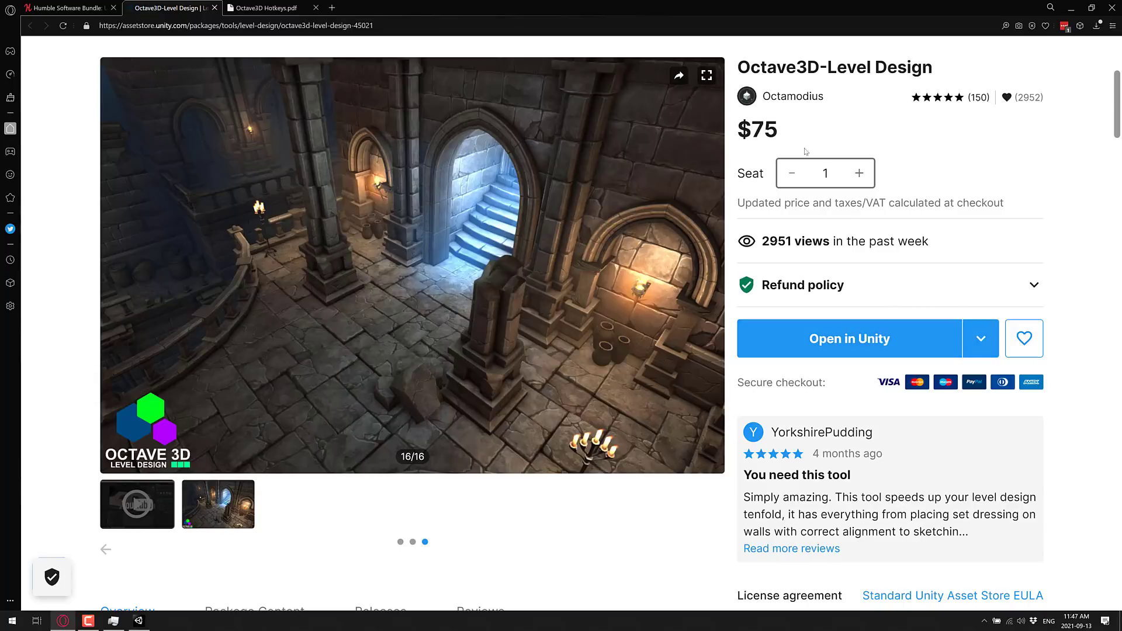
key(ctrl+a)
click(829, 139)
- Go back to the Humble bundle page and skim its item list, ending at the bundle title
key(ctrl+shift+Tab)
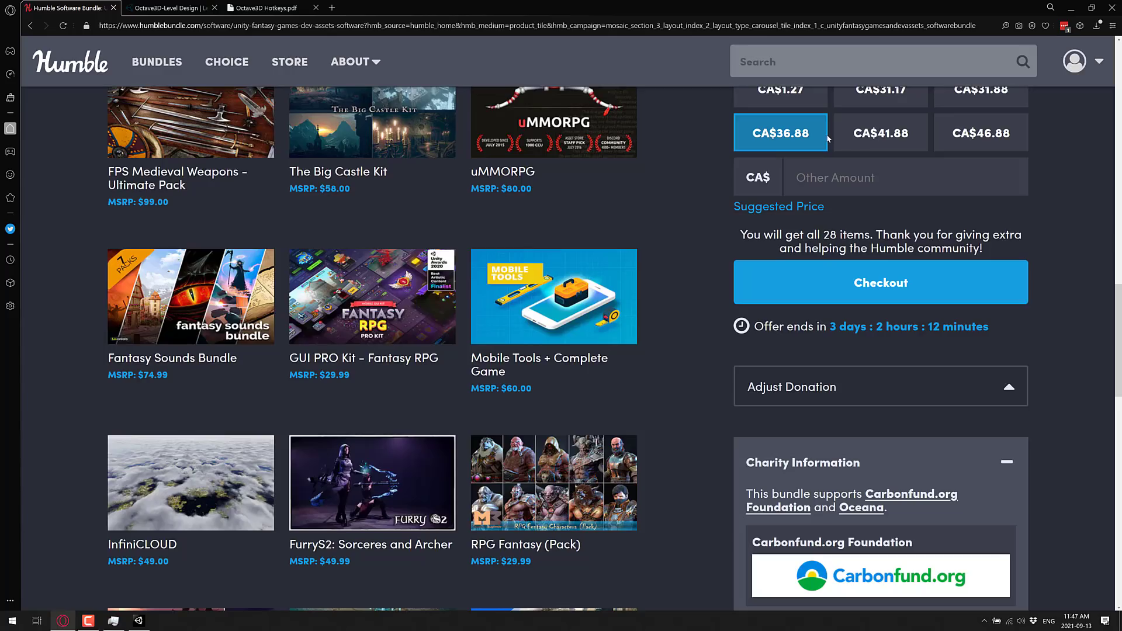
scroll(641, 287, down, 3)
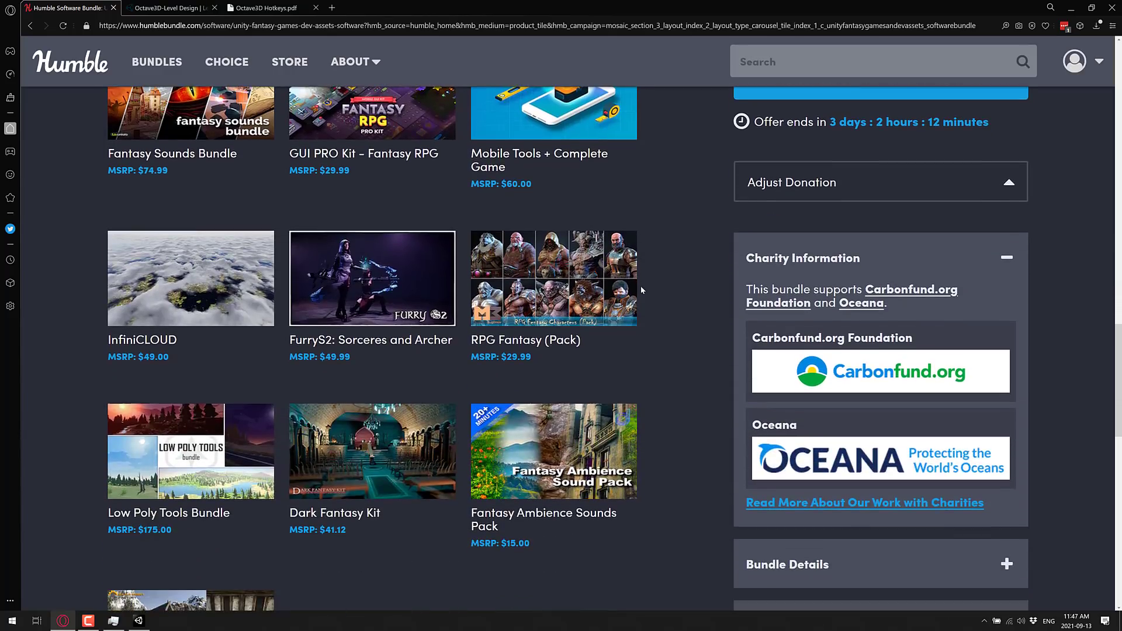
scroll(641, 286, down, 2)
scroll(641, 285, up, 5)
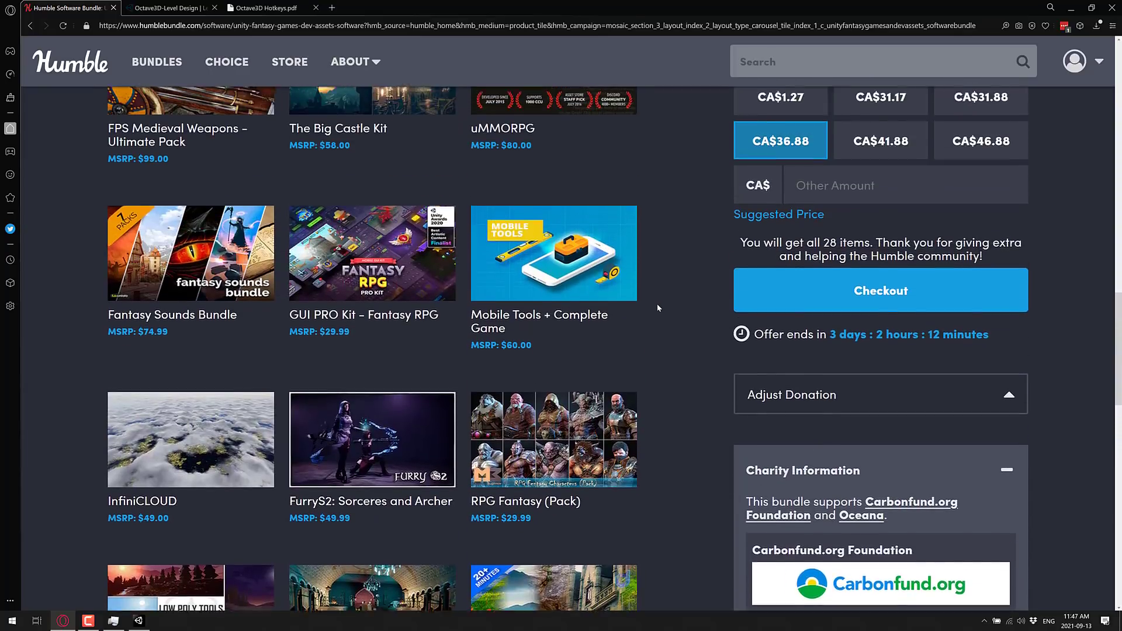
scroll(656, 310, up, 5)
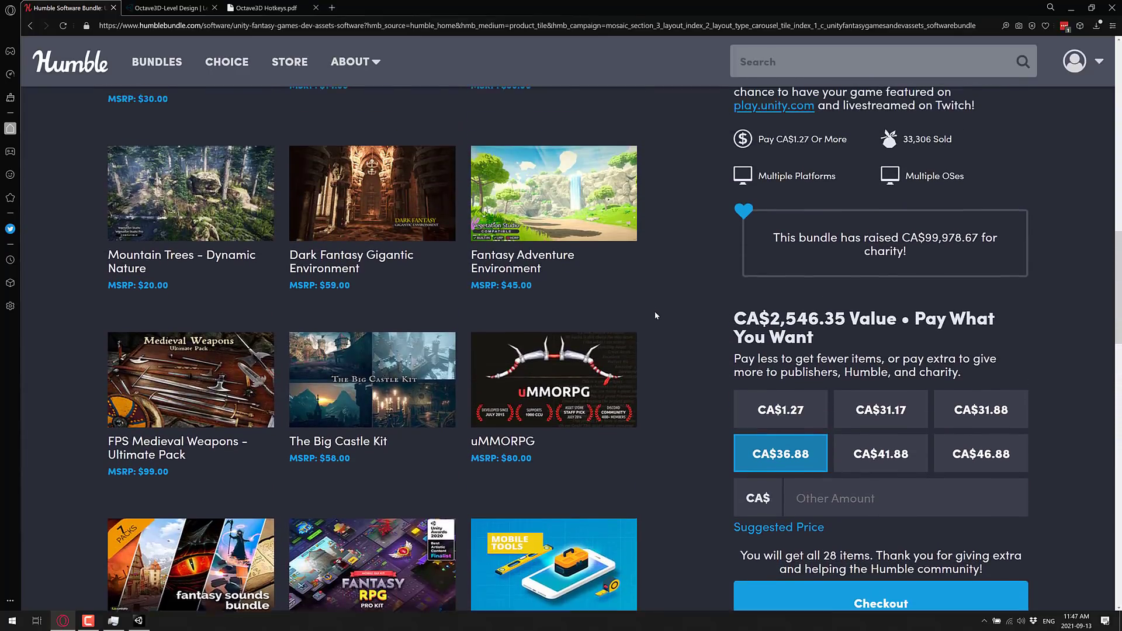
scroll(655, 316, up, 3)
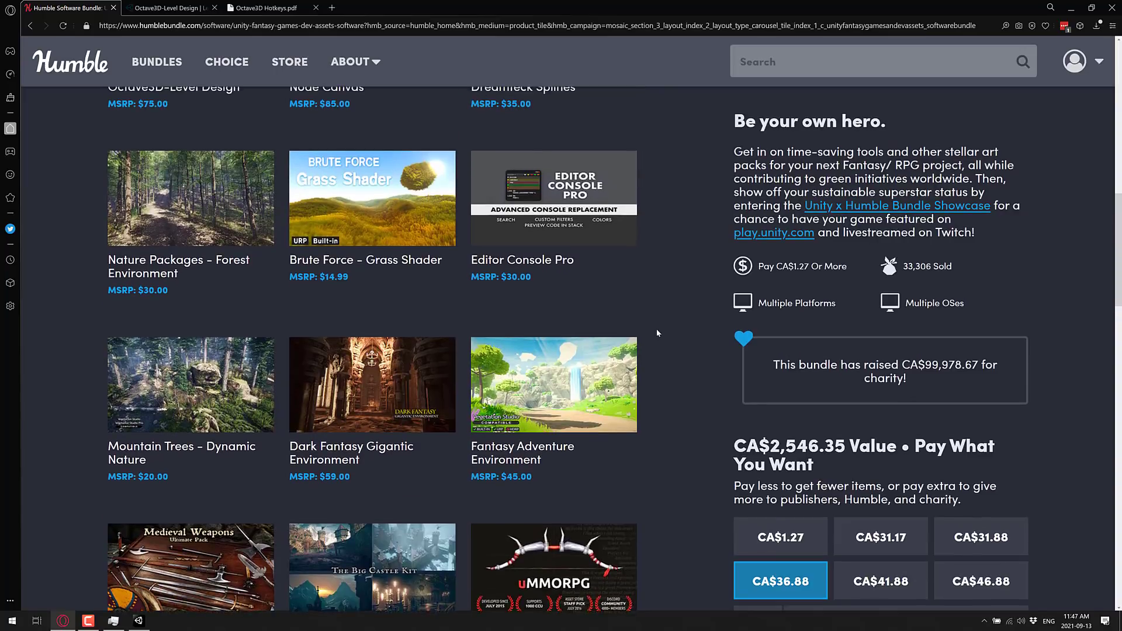
scroll(657, 332, up, 5)
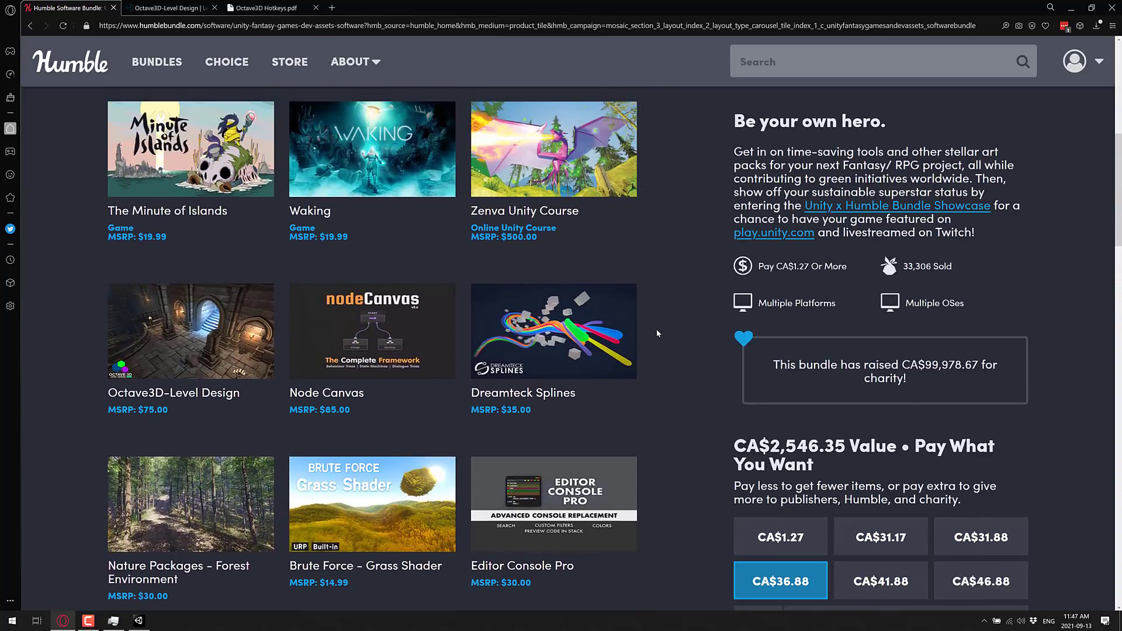
scroll(657, 333, up, 5)
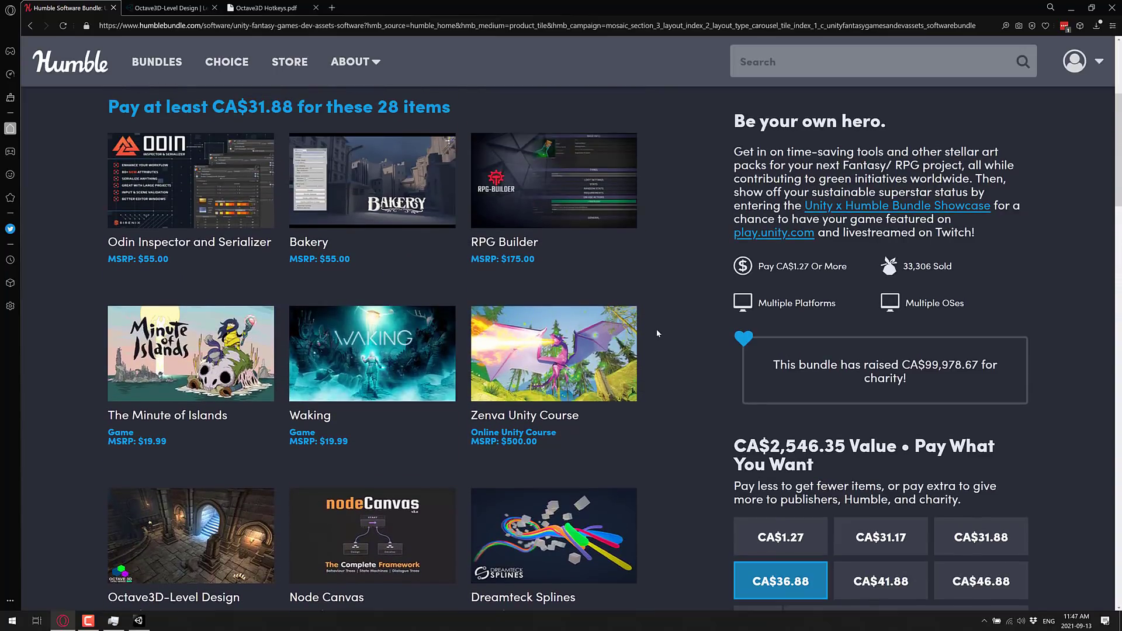
scroll(657, 331, up, 2)
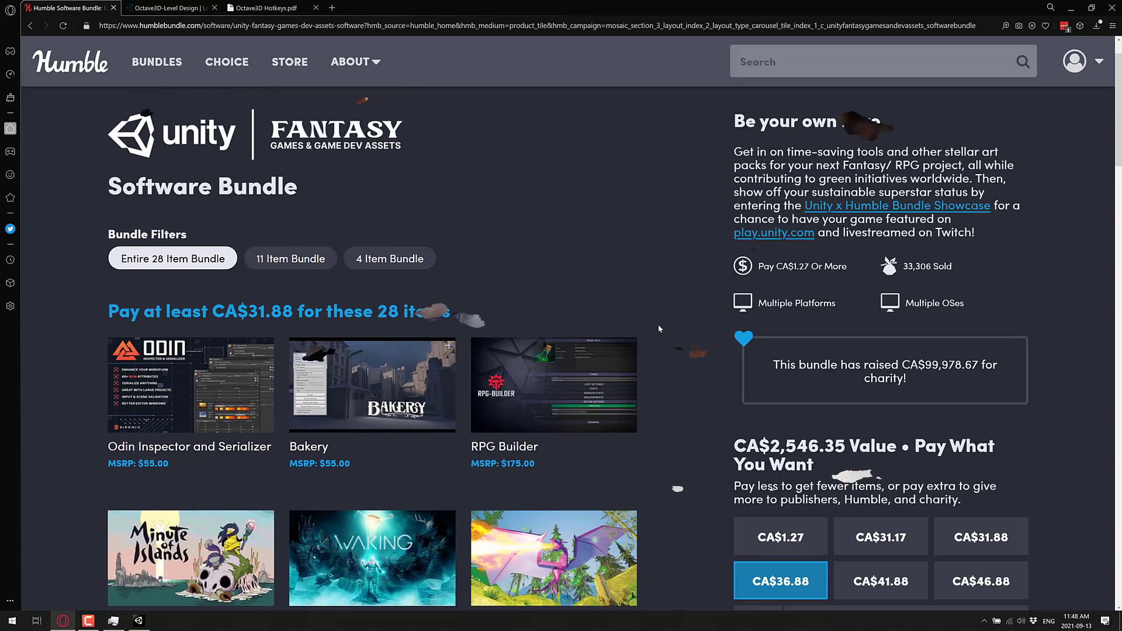